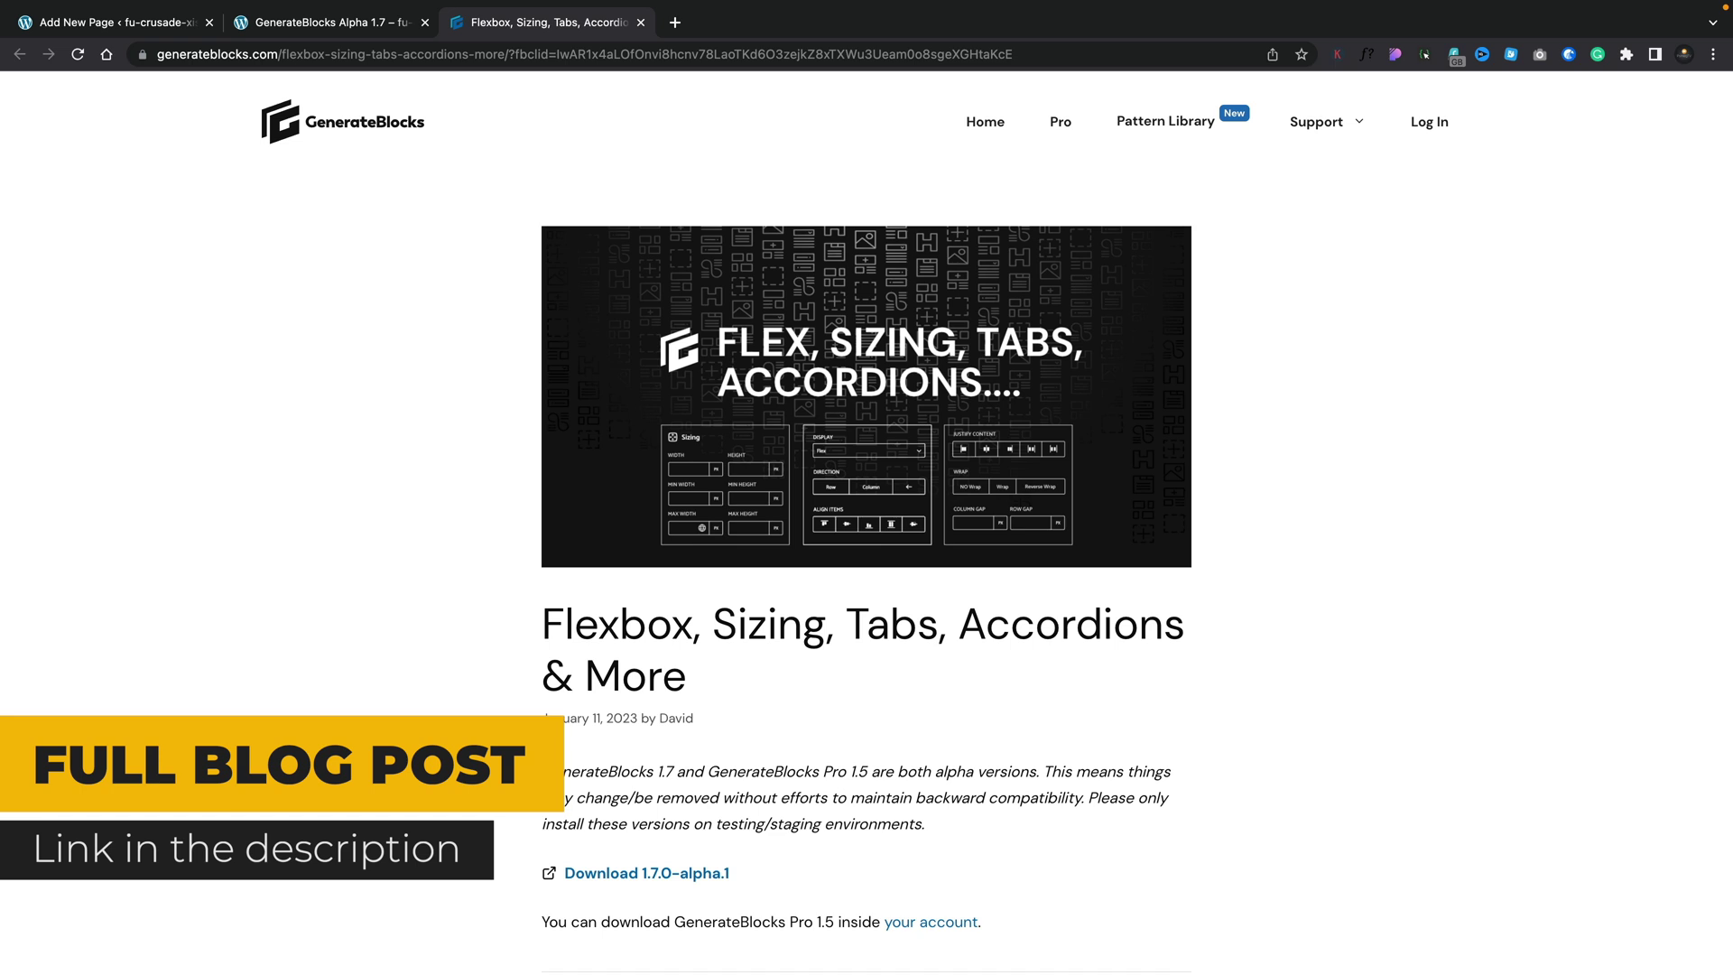
Step: Scroll the GenerateBlocks blog post down to the New Inspector Controls Sizing section
{"action": "scroll", "coordinate": [497, 714], "scroll_direction": "down", "scroll_amount": 9}
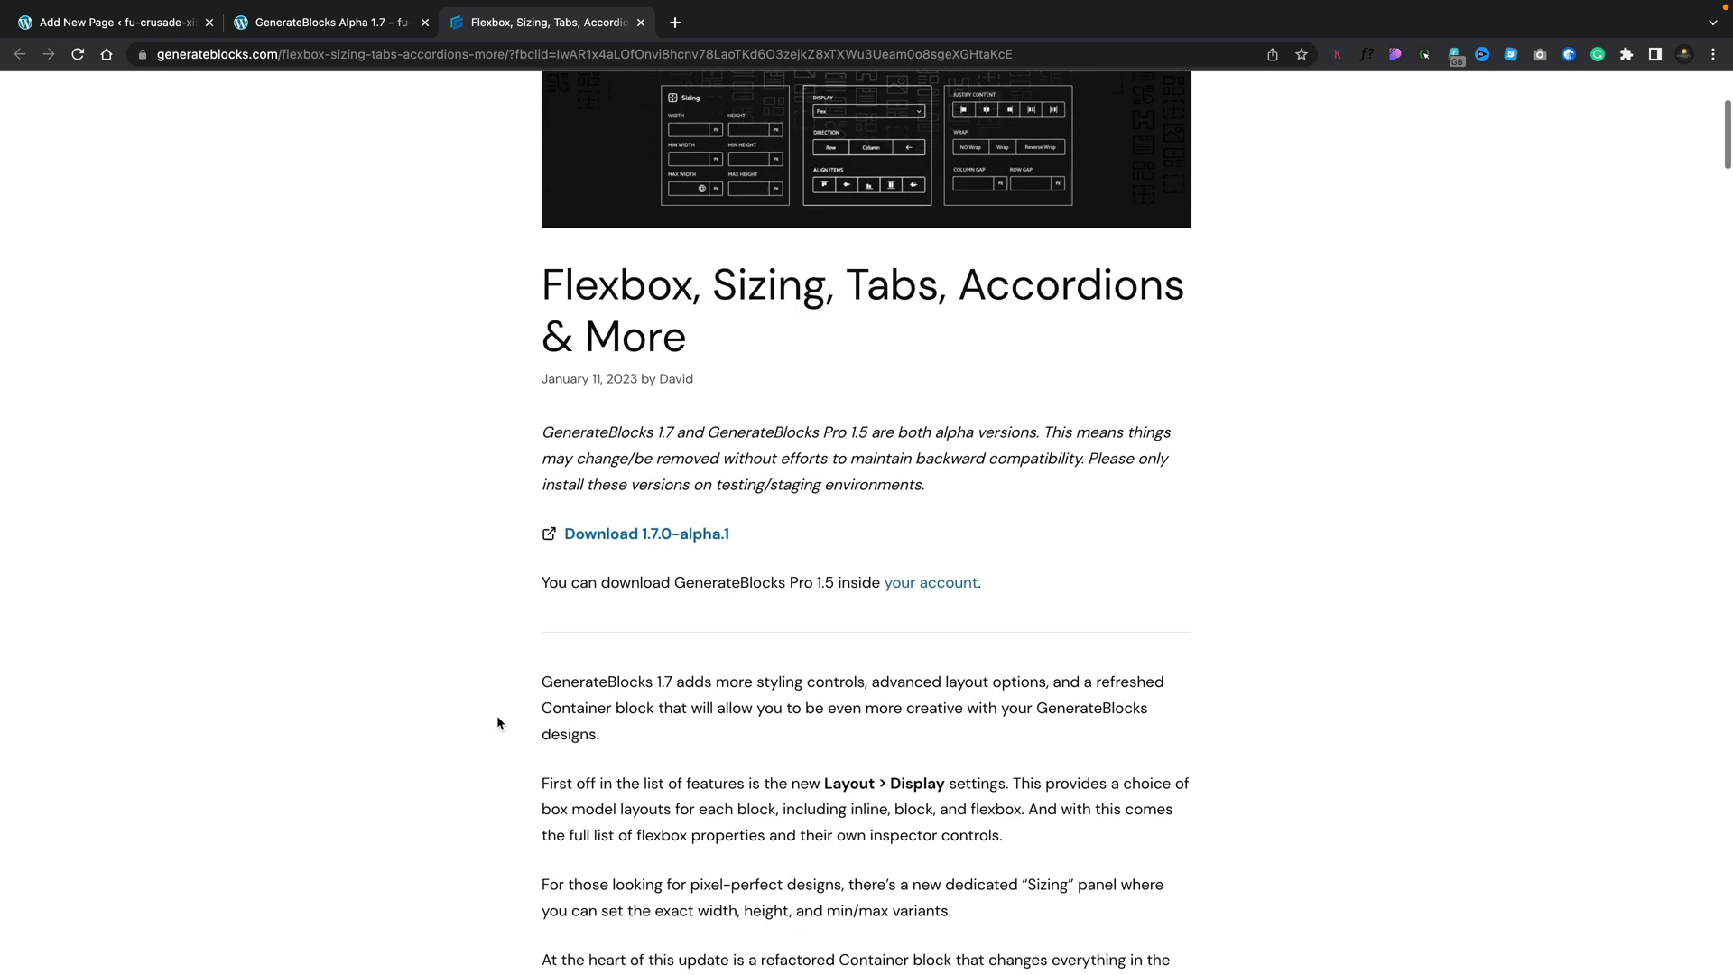
{"action": "scroll", "coordinate": [498, 722], "scroll_direction": "down", "scroll_amount": 19}
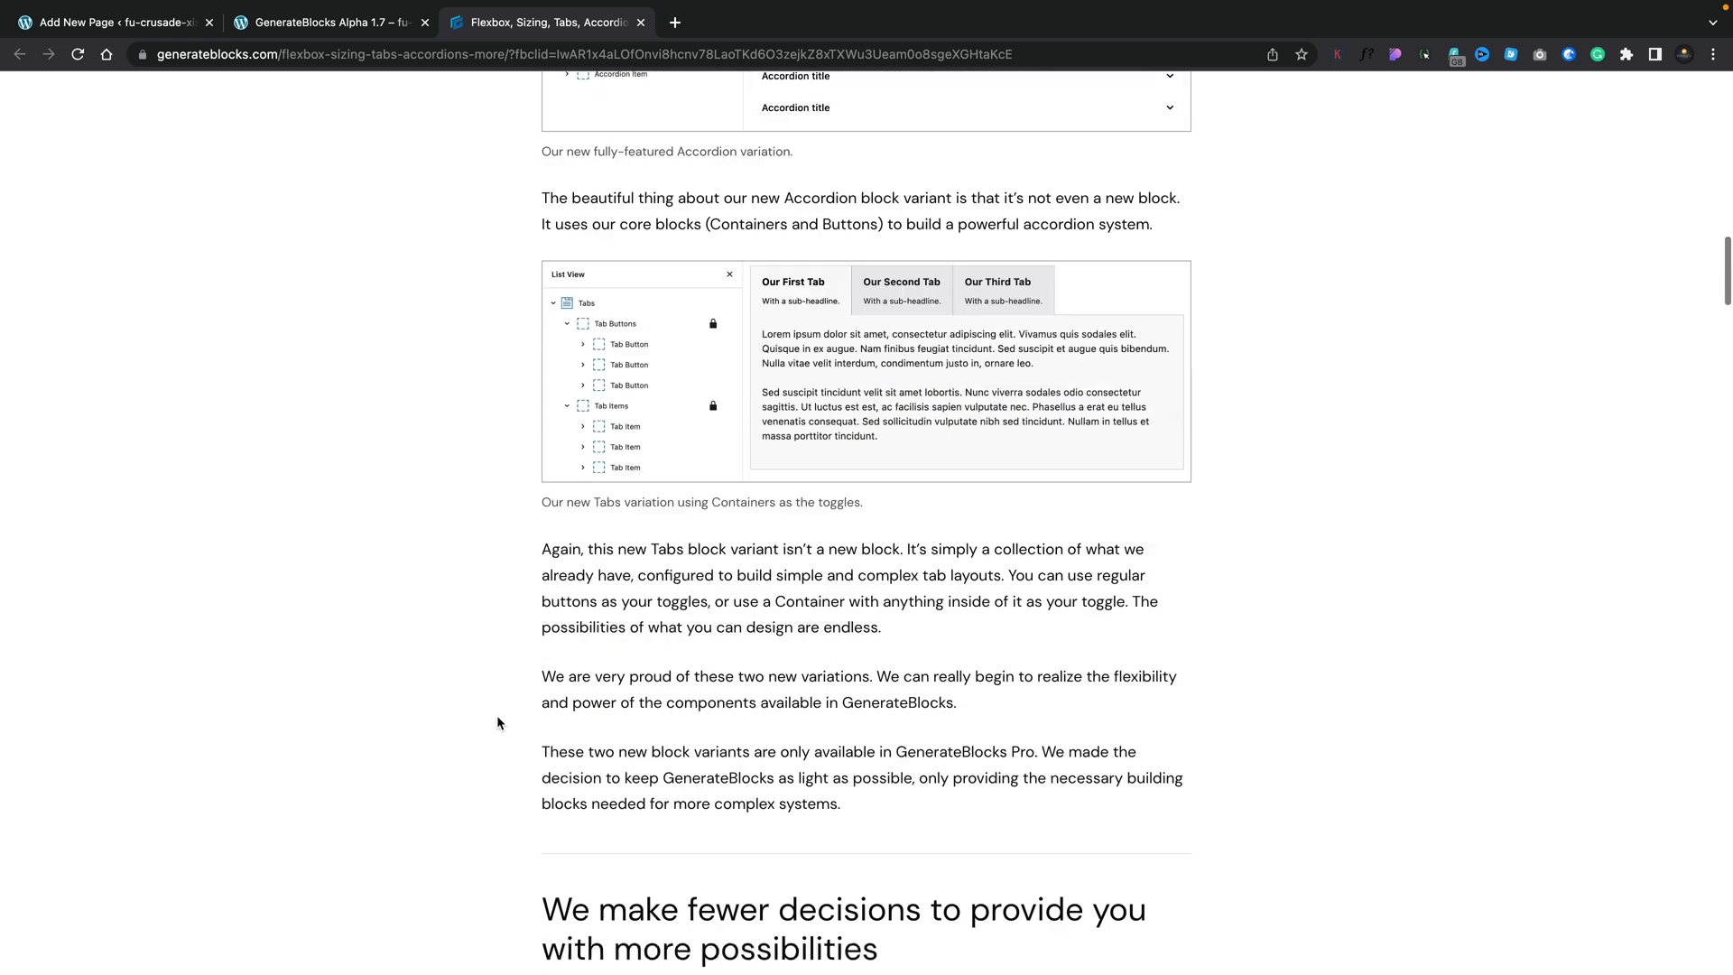
{"action": "scroll", "coordinate": [497, 722], "scroll_direction": "down", "scroll_amount": 12}
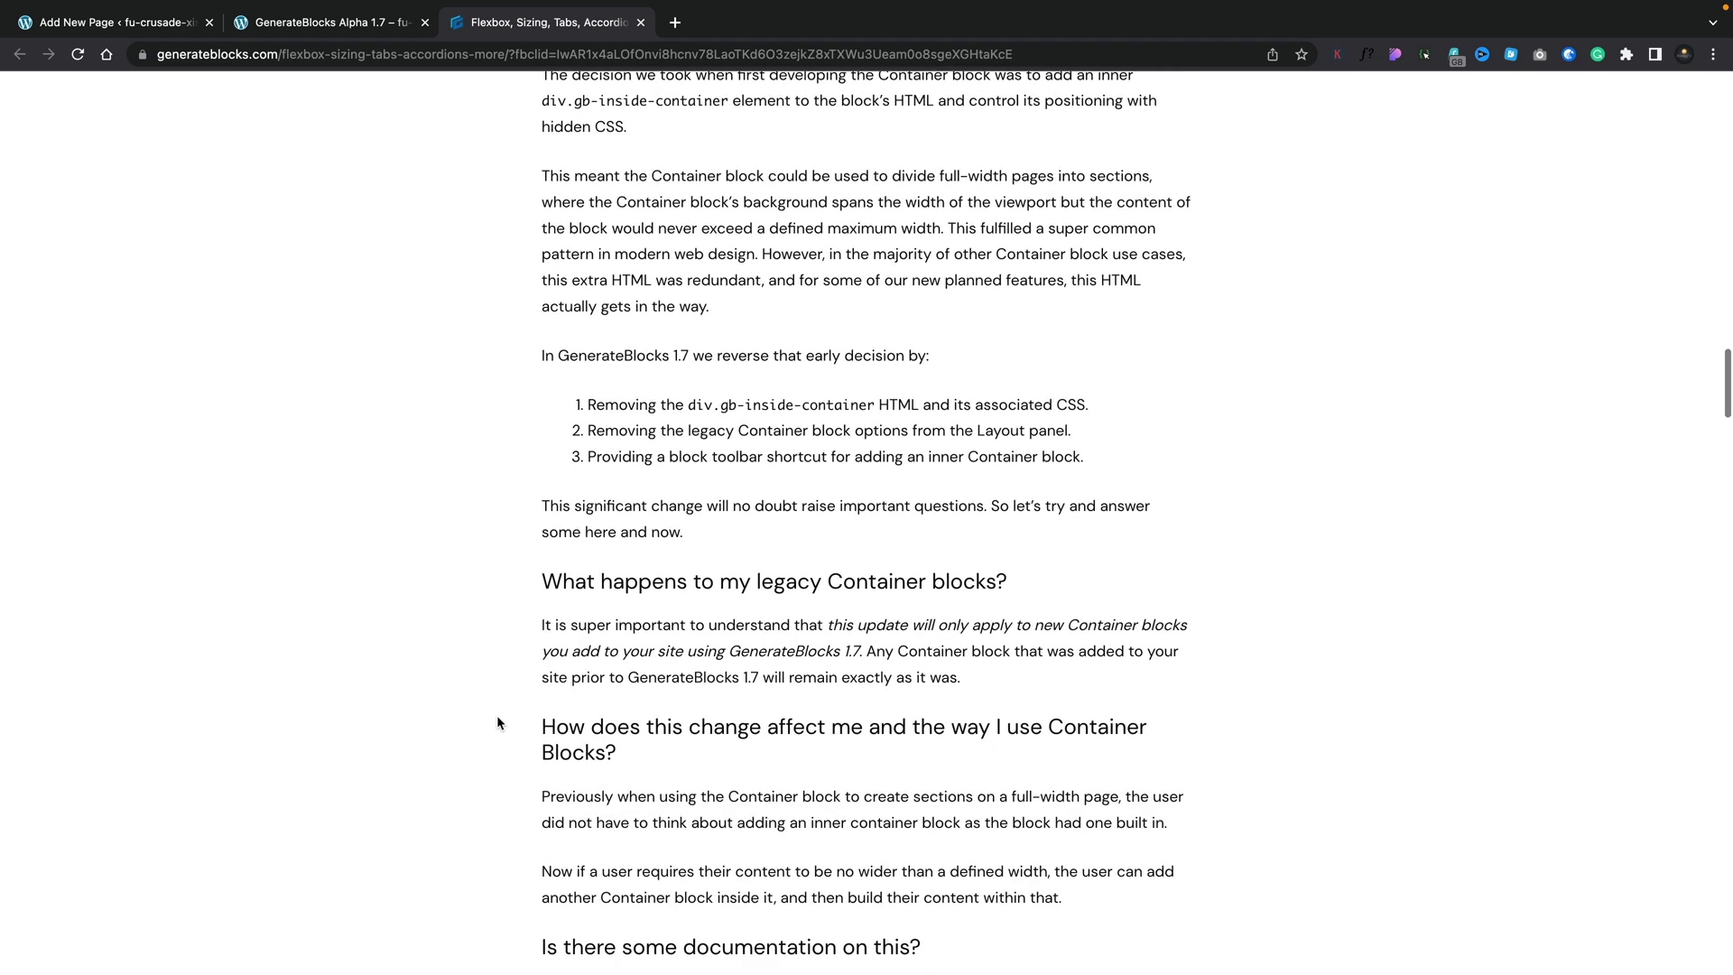
{"action": "scroll", "coordinate": [498, 722], "scroll_direction": "down", "scroll_amount": 10}
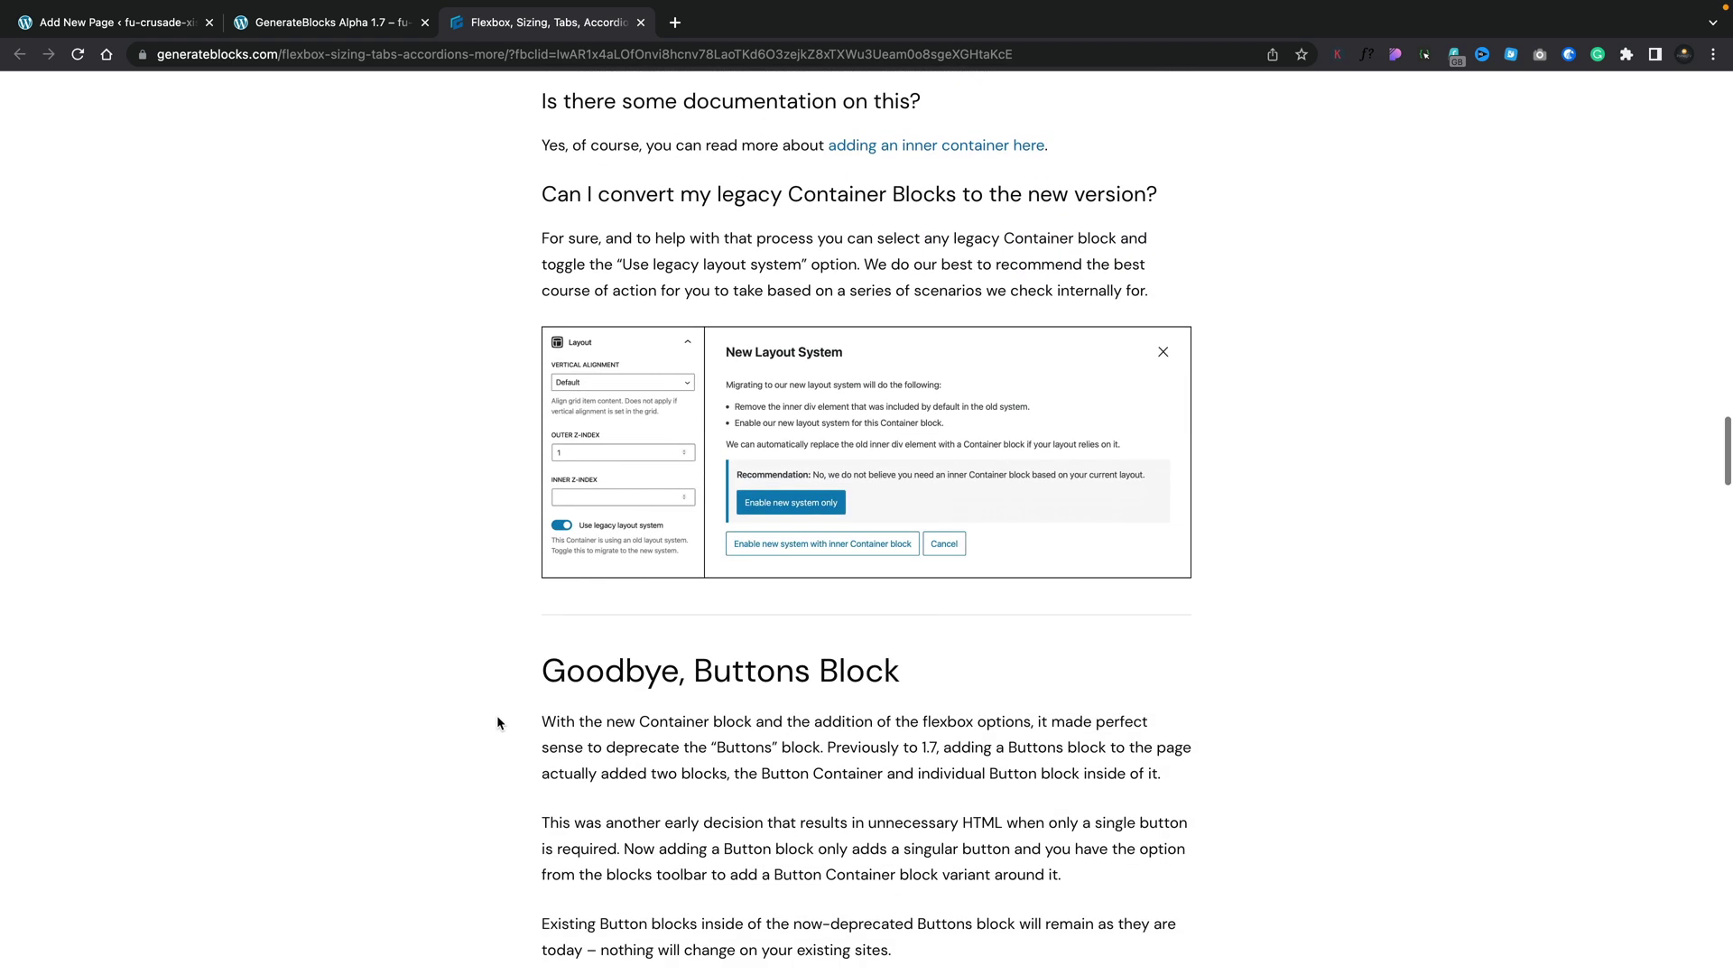
{"action": "scroll", "coordinate": [496, 722], "scroll_direction": "down", "scroll_amount": 3}
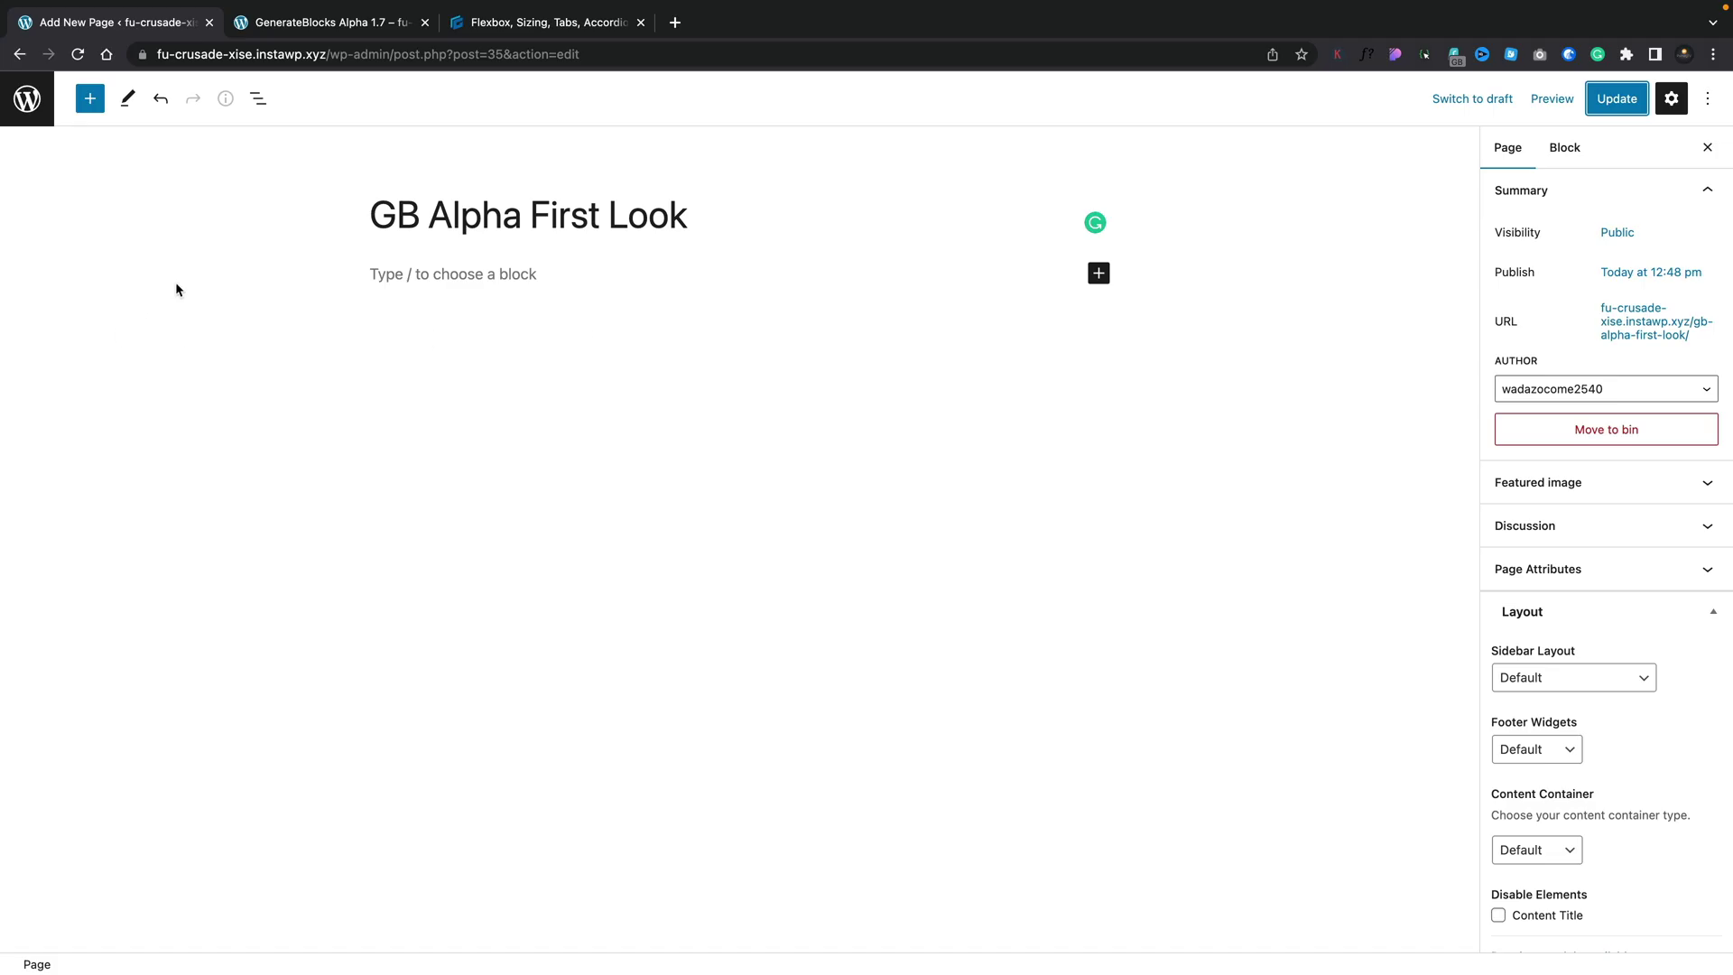
Step: Insert a GenerateBlocks Container block into the empty body of the GB Alpha First Look page
{"action": "left_click", "coordinate": [90, 99]}
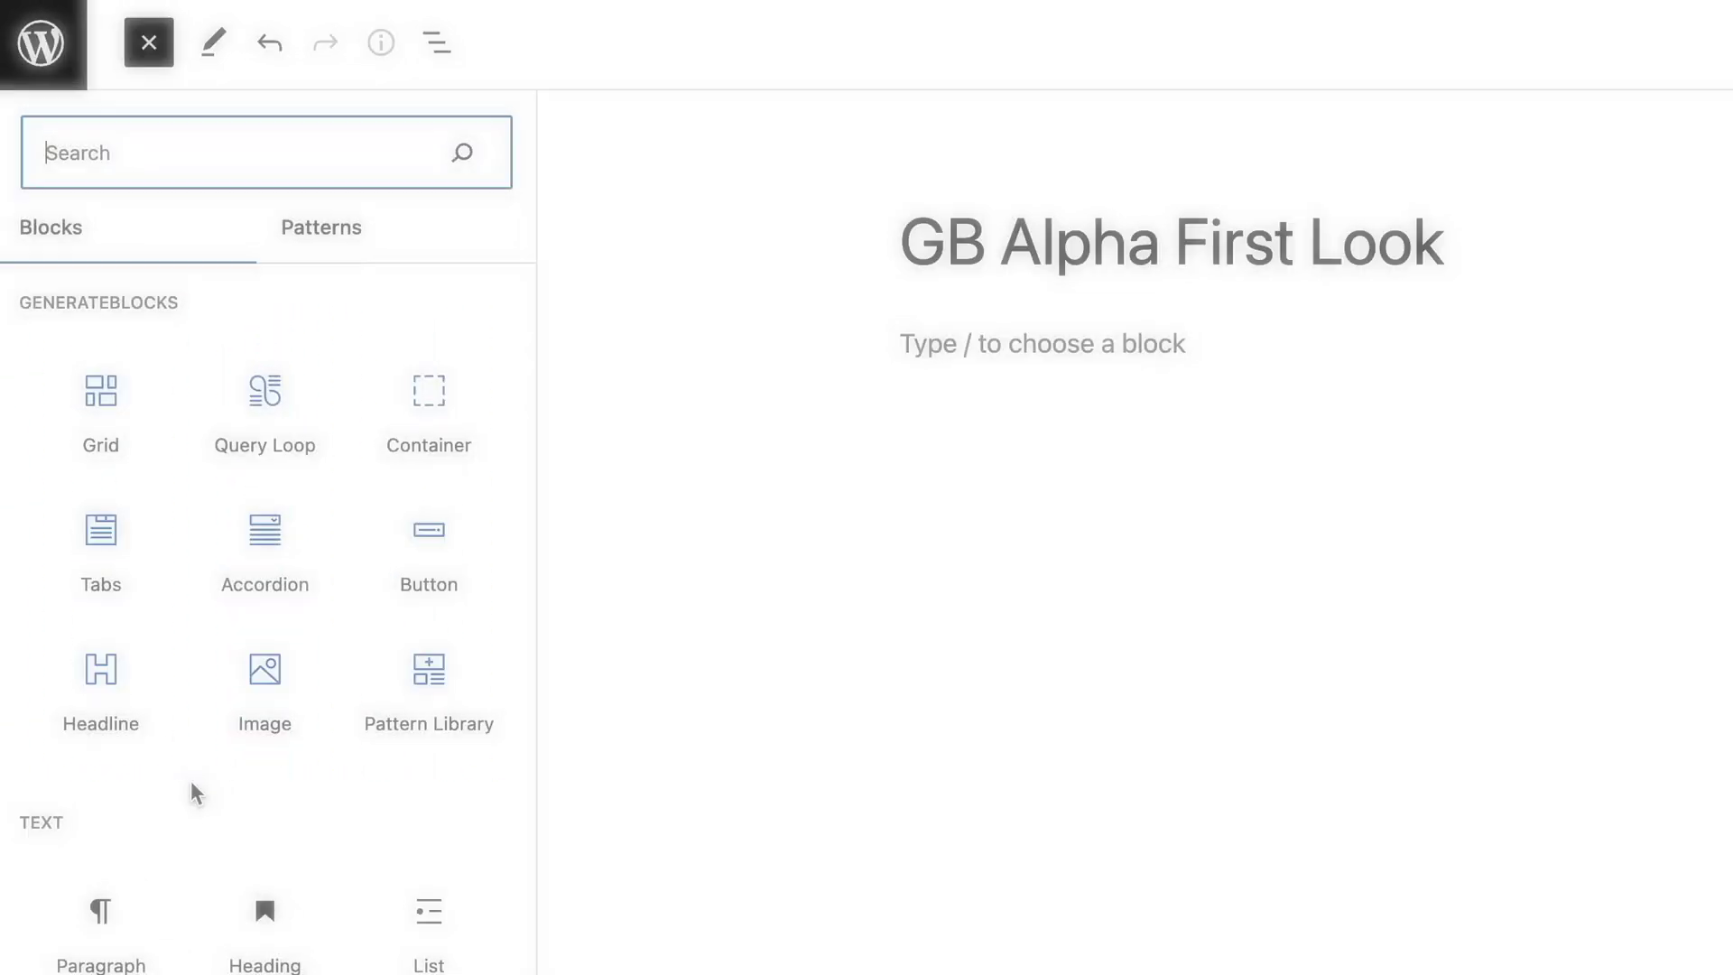
{"action": "mouse_move", "coordinate": [140, 597]}
{"action": "mouse_move", "coordinate": [161, 483]}
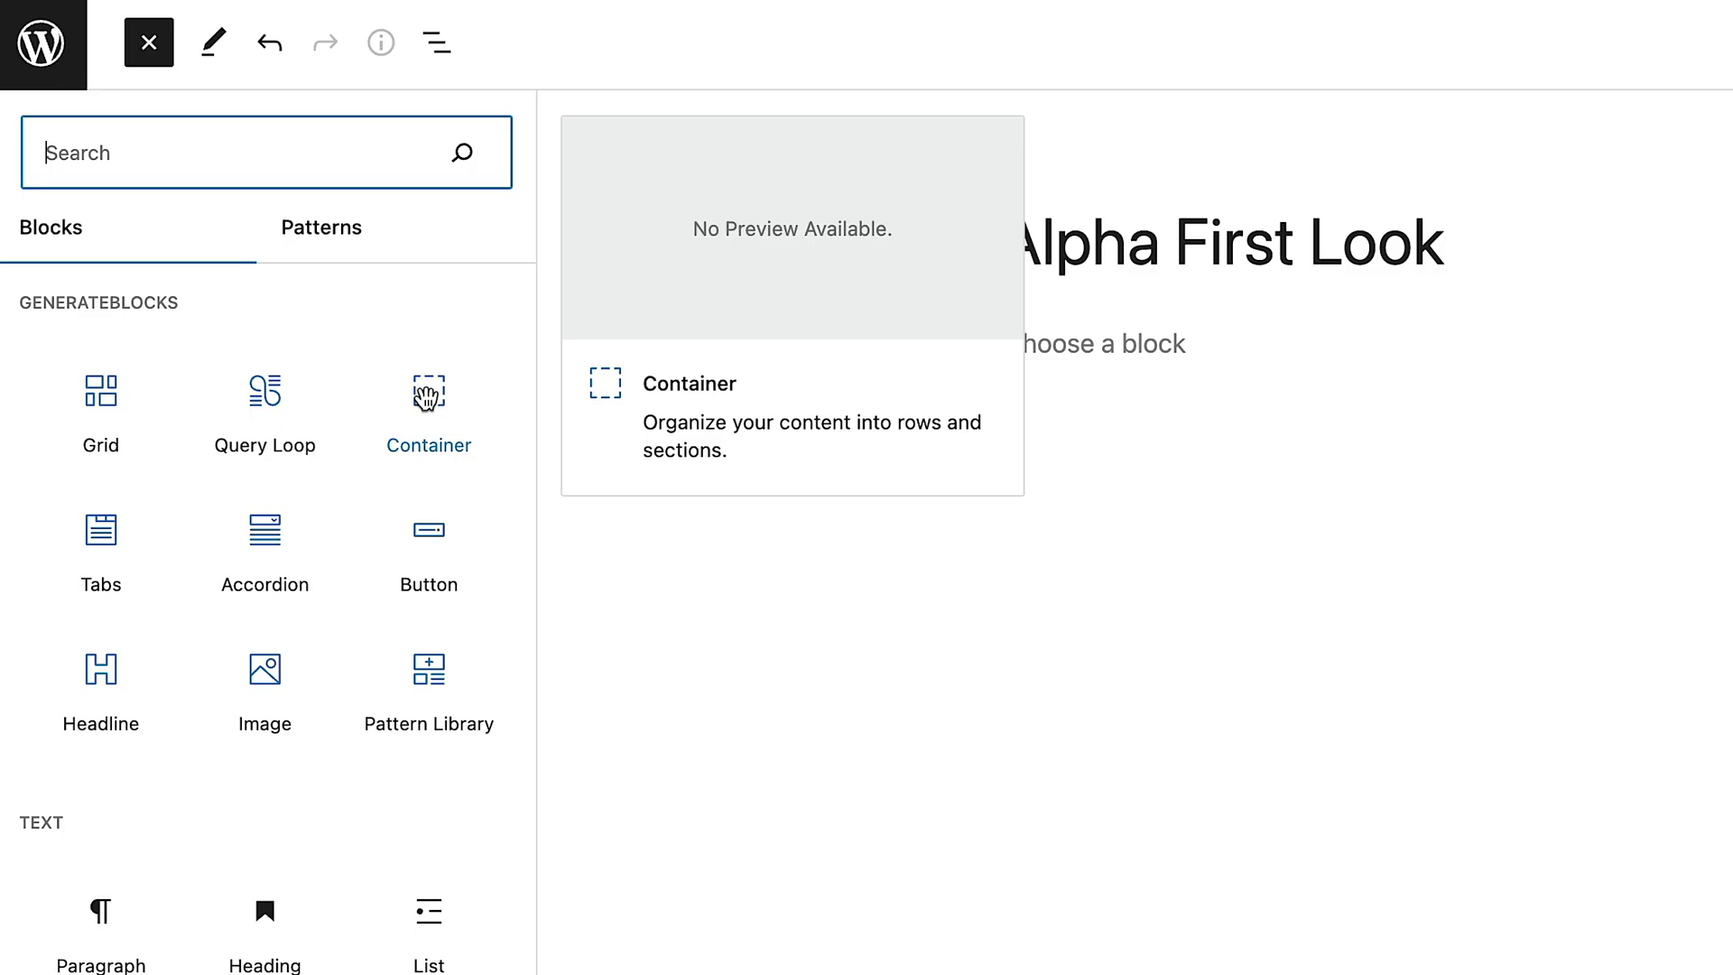
{"action": "left_click", "coordinate": [427, 394]}
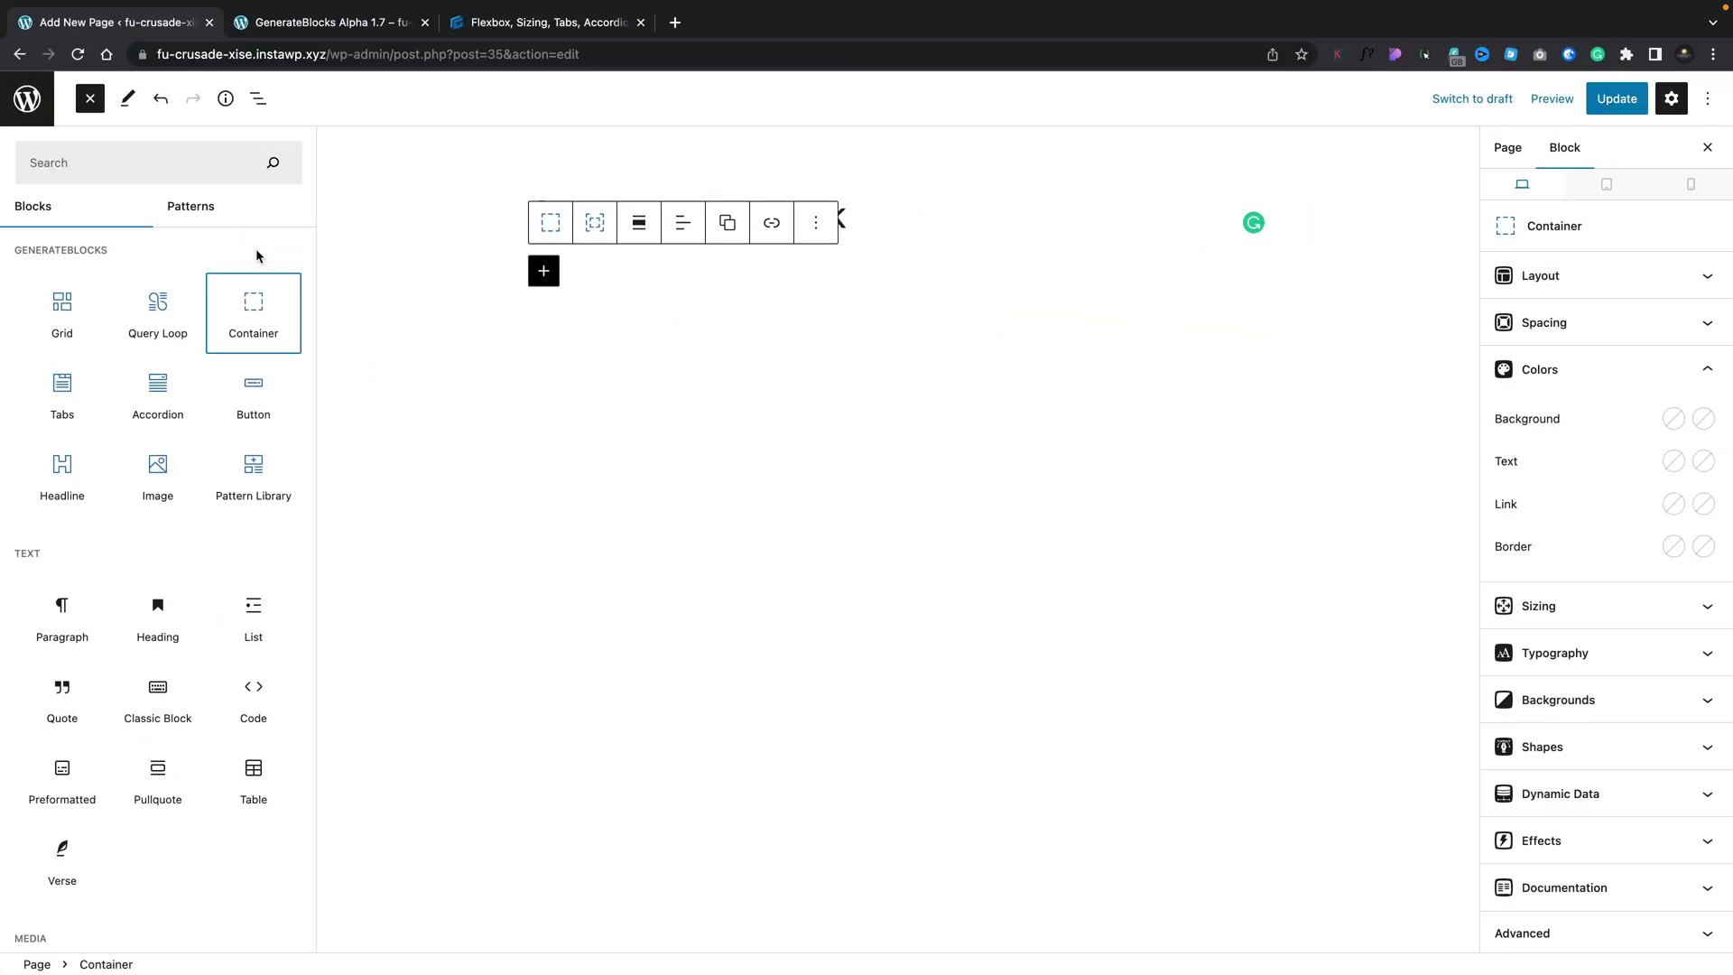
Step: Show List View and insert an inner Container nested inside the first Container
{"action": "left_click", "coordinate": [255, 97]}
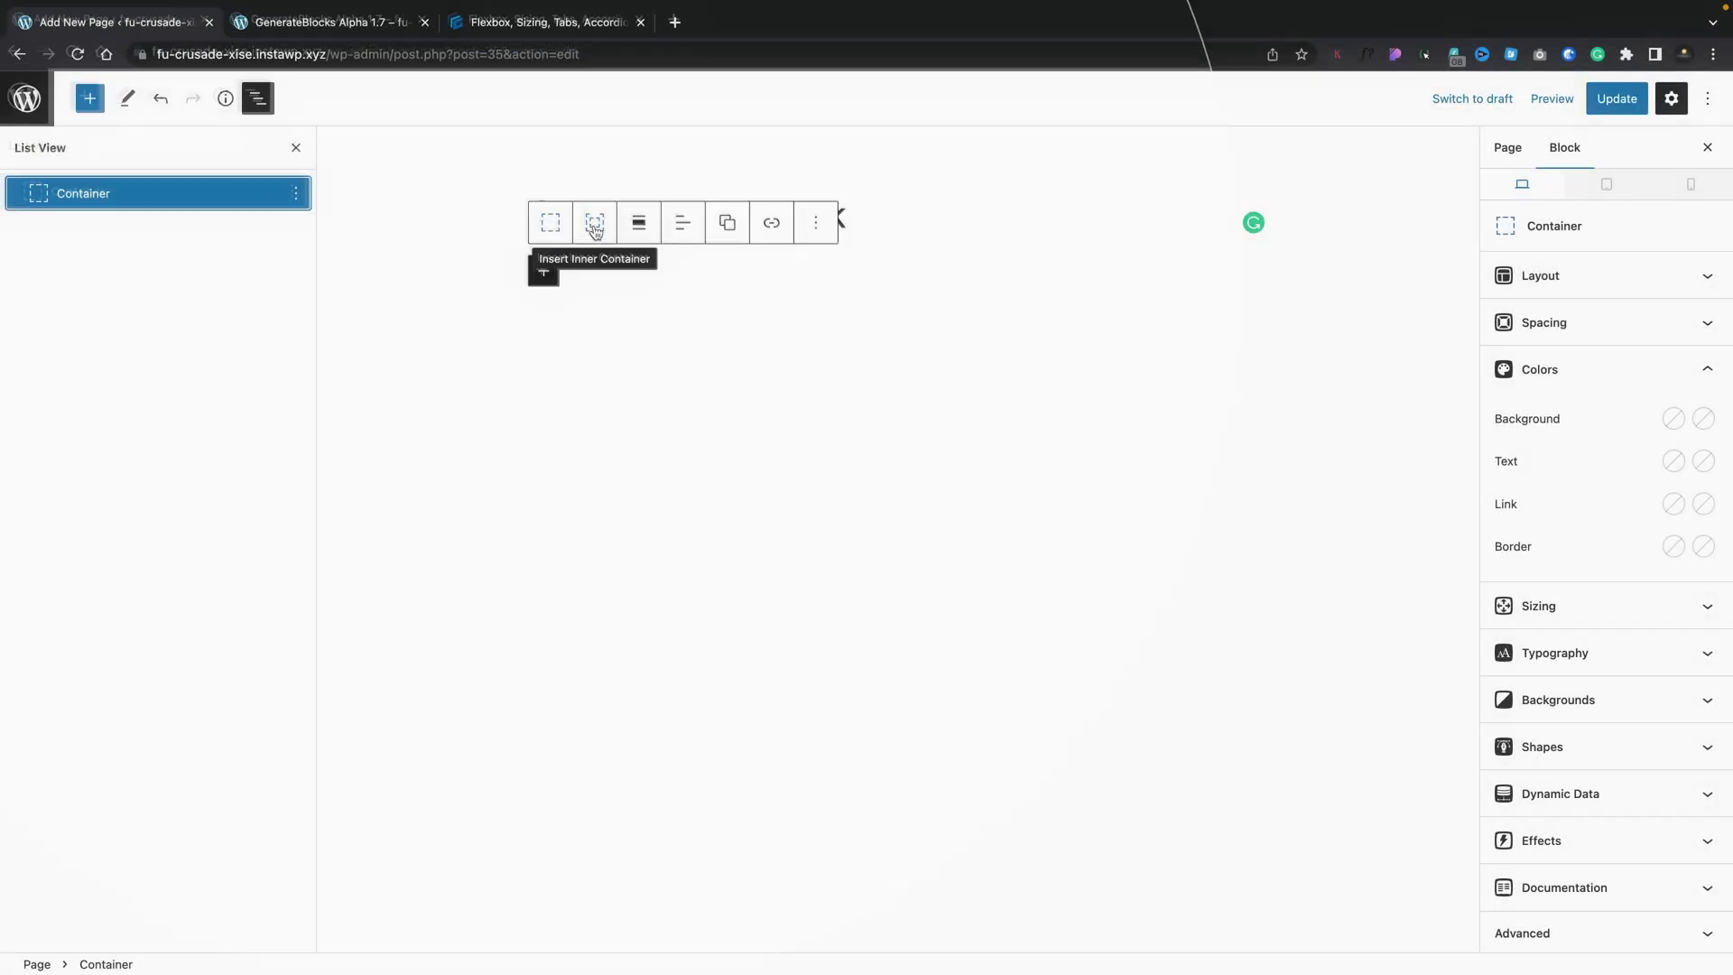
{"action": "left_click", "coordinate": [596, 228]}
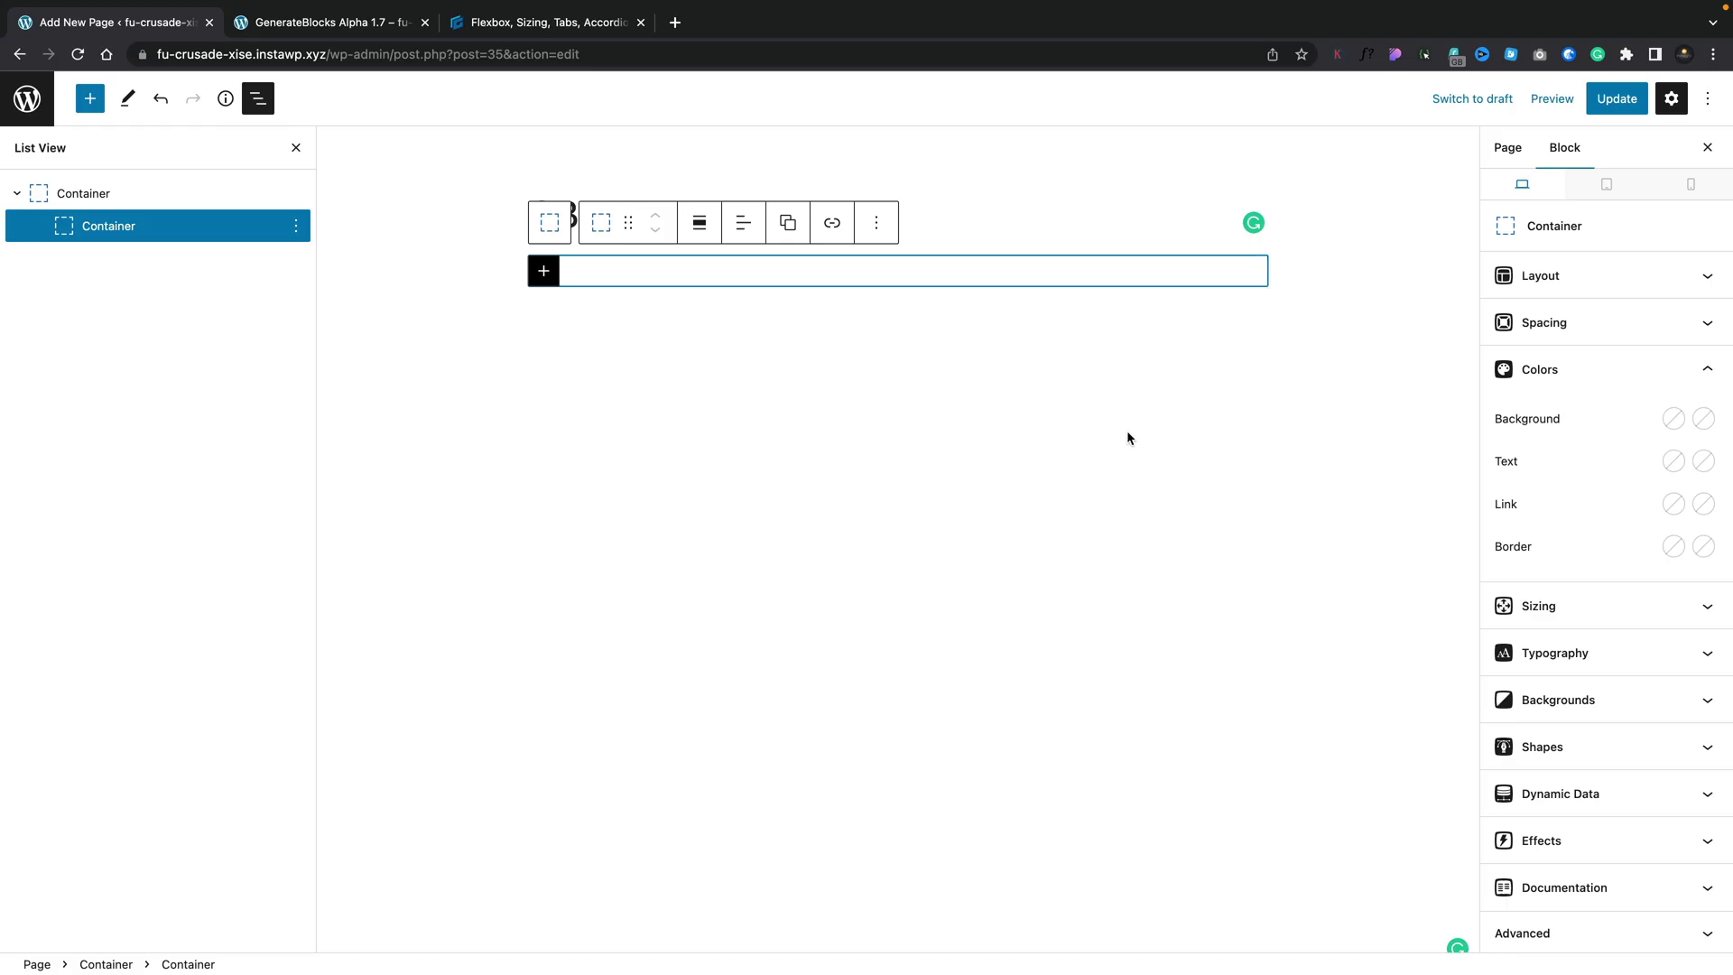
Step: Set the outer Container's alignment to Full width
{"action": "left_click", "coordinate": [88, 196]}
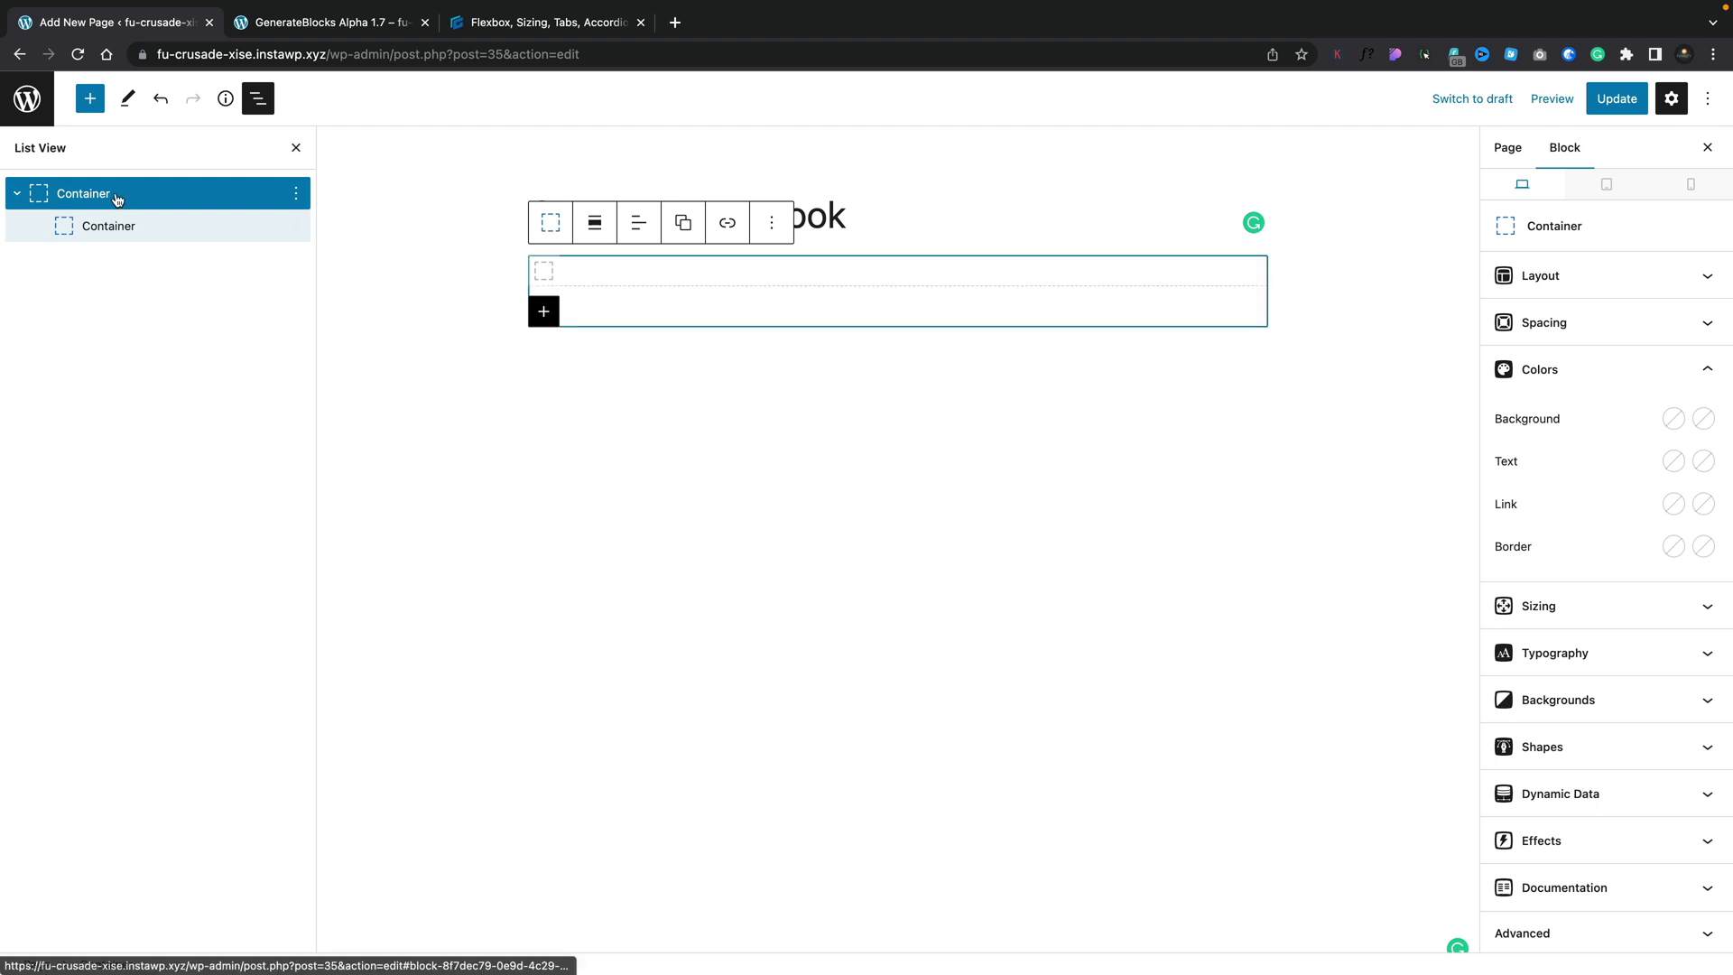
{"action": "left_click", "coordinate": [115, 194]}
{"action": "left_click", "coordinate": [596, 224]}
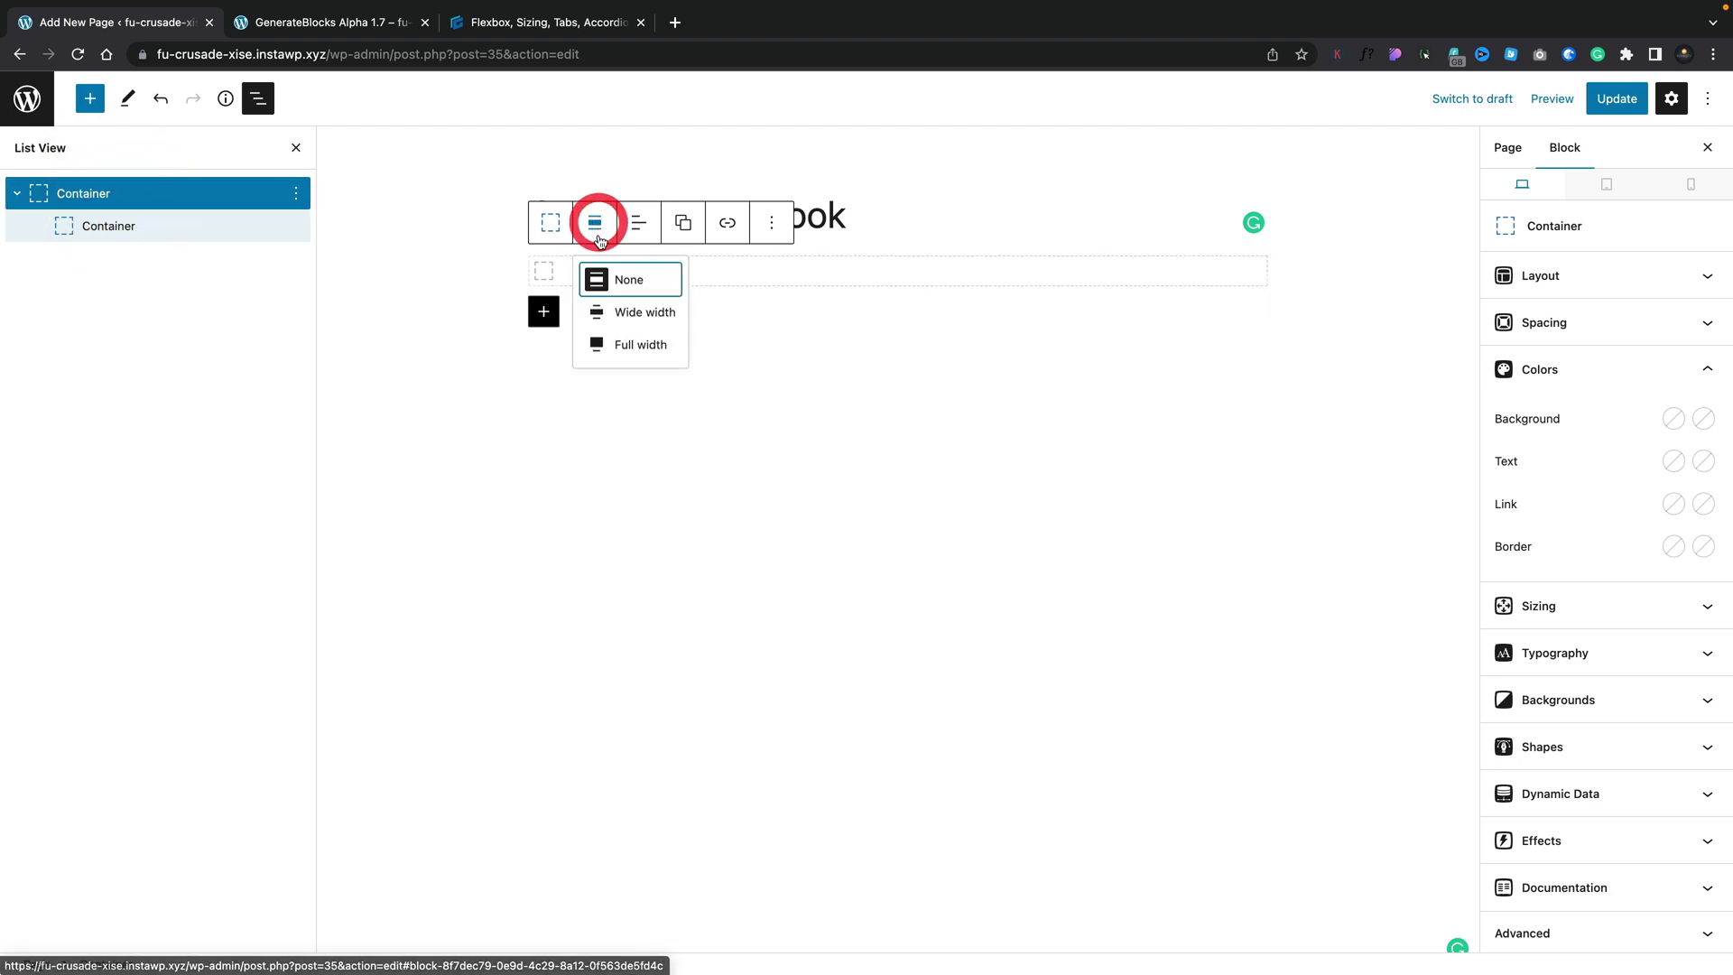
{"action": "left_click", "coordinate": [617, 342]}
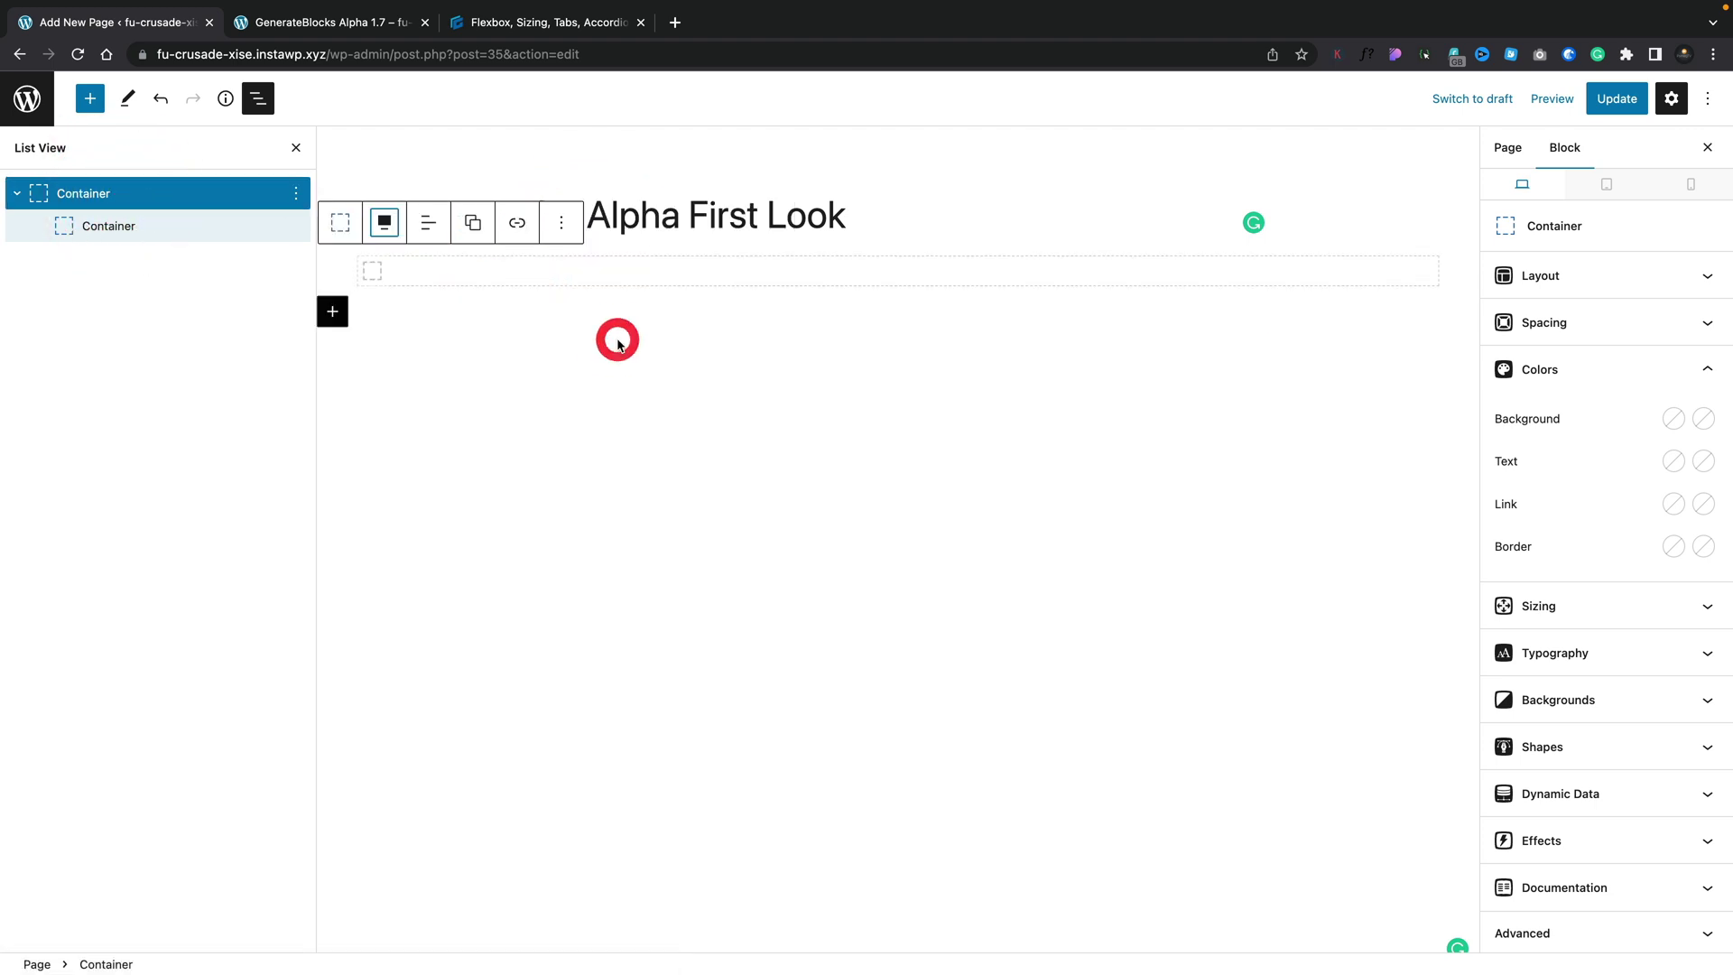
Step: Turn off the inner Container's global 1200 max width in its Sizing settings
{"action": "left_click", "coordinate": [107, 227]}
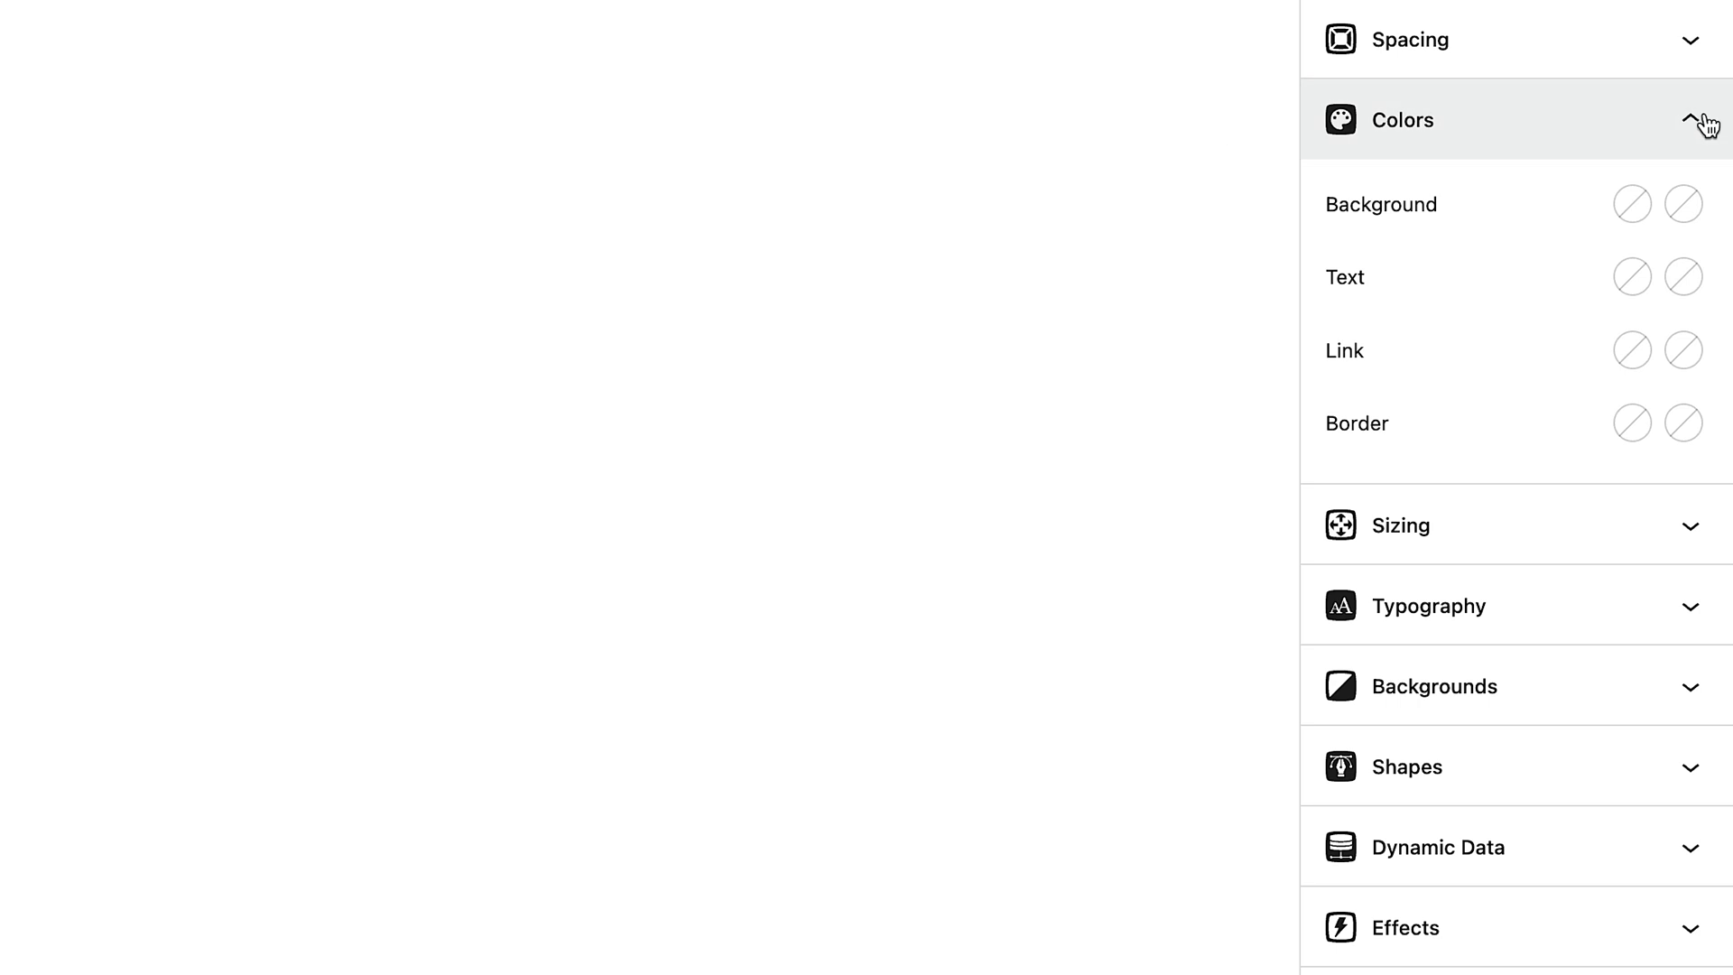
{"action": "left_click", "coordinate": [1702, 122]}
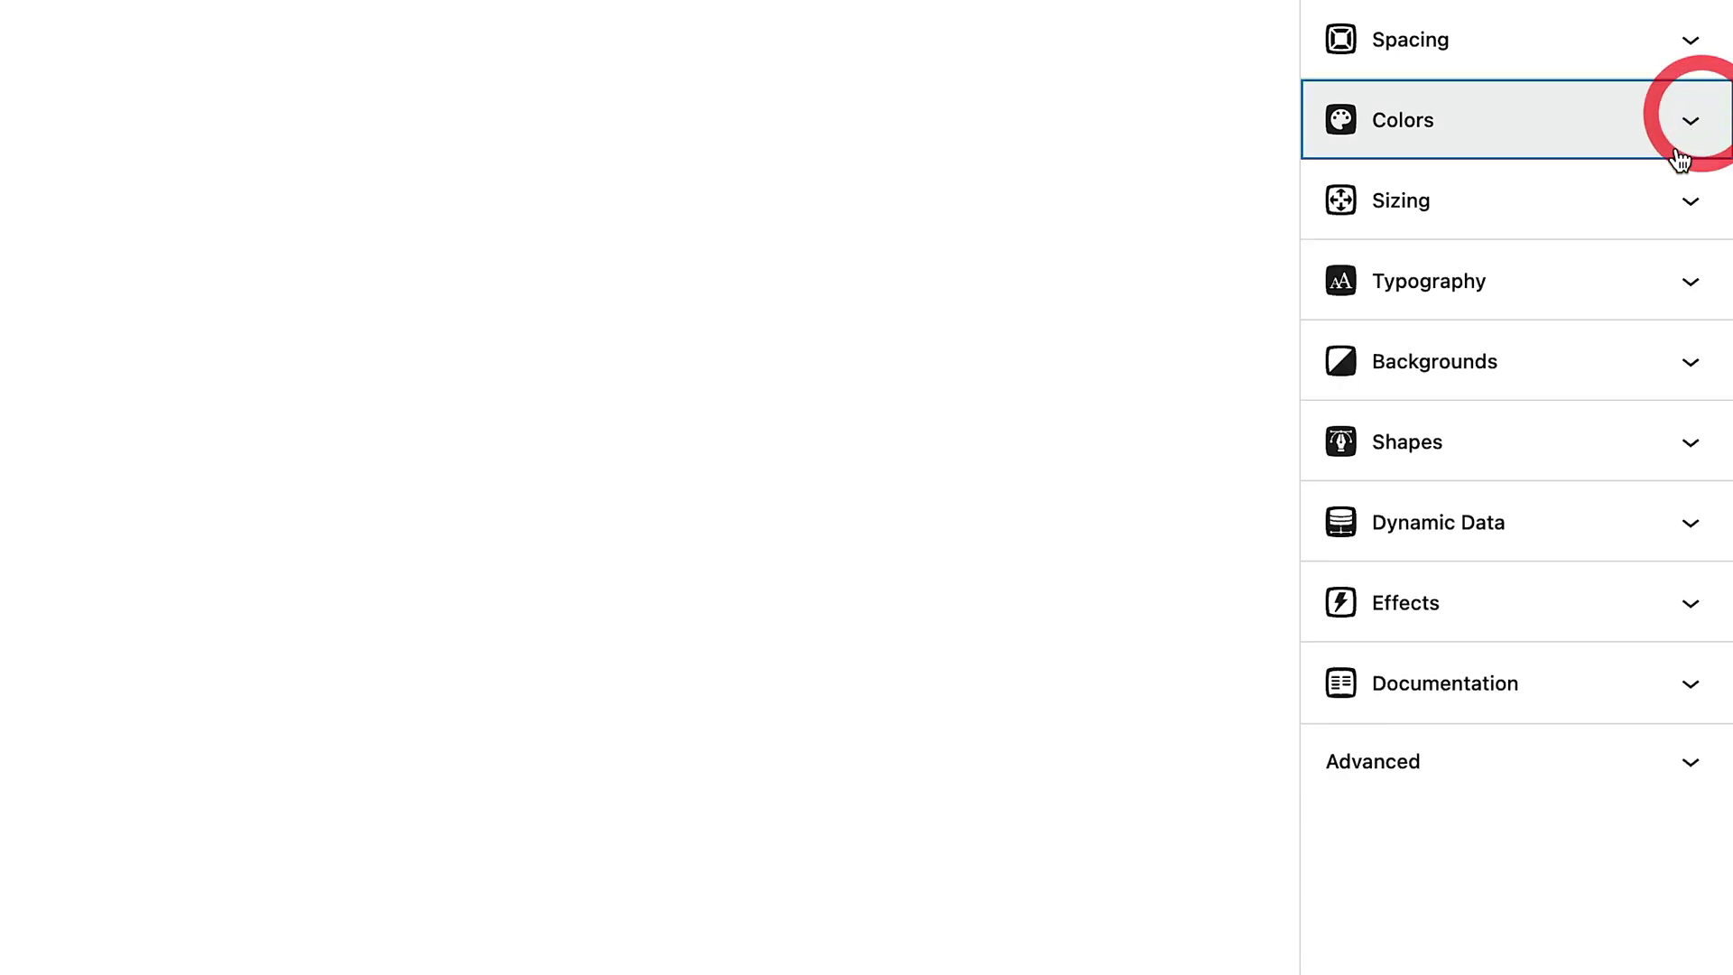
{"action": "left_click", "coordinate": [1697, 204]}
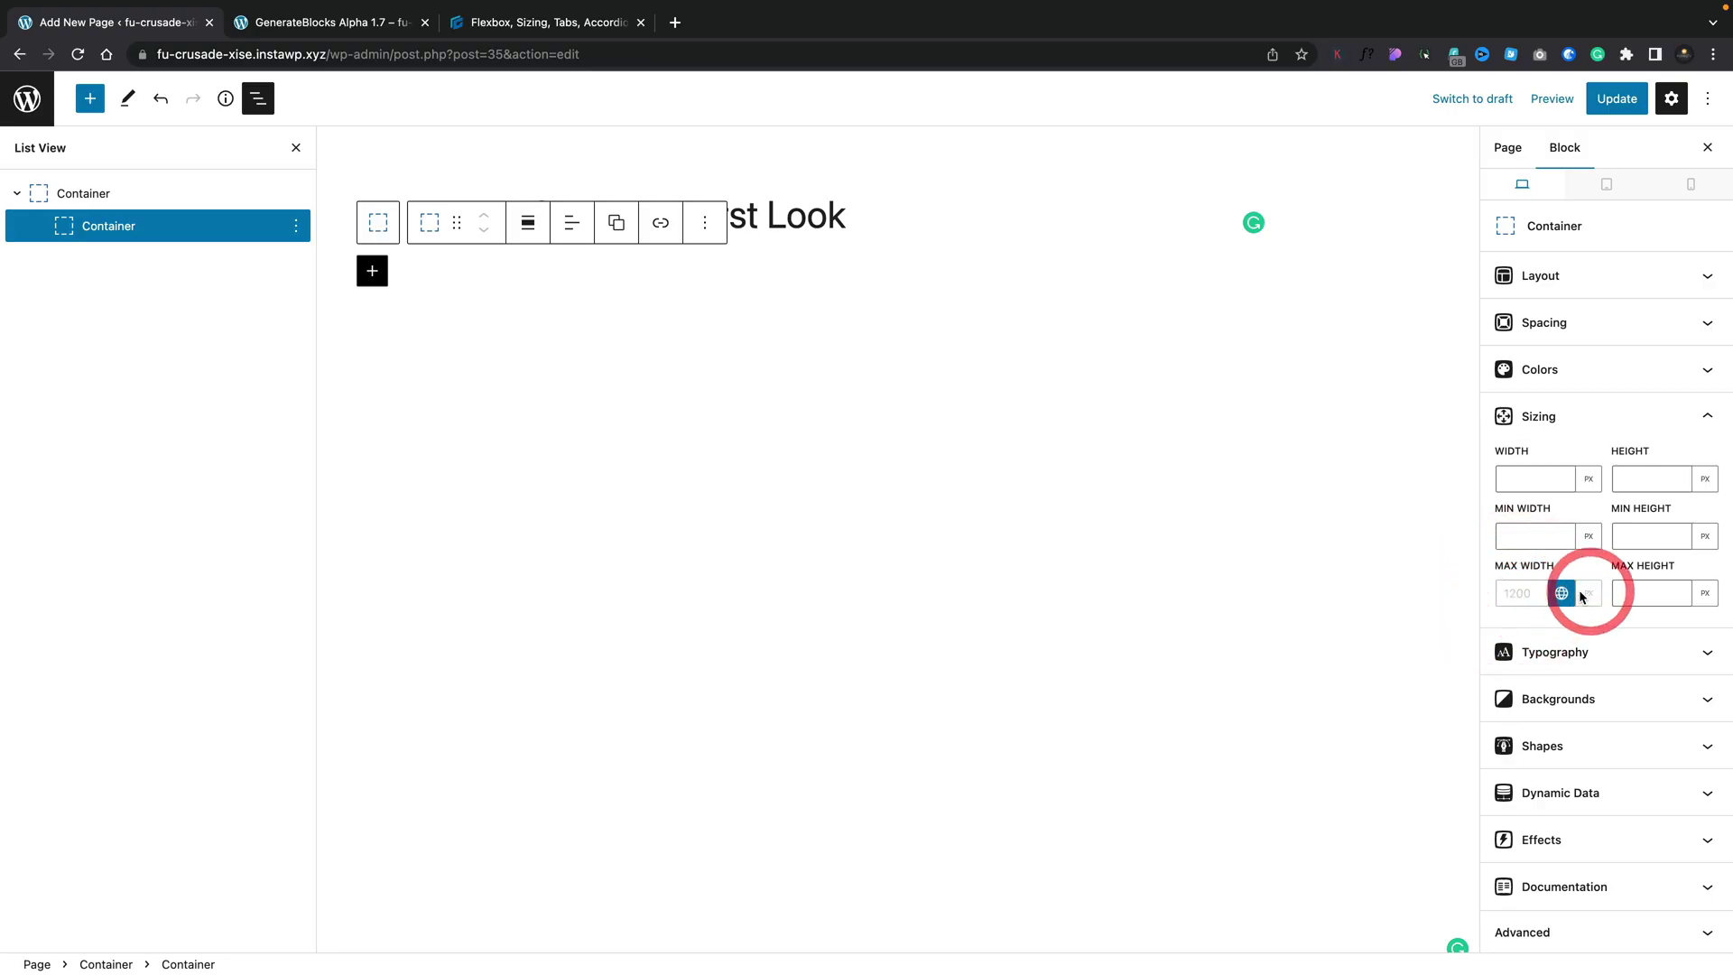
{"action": "left_click", "coordinate": [1561, 595]}
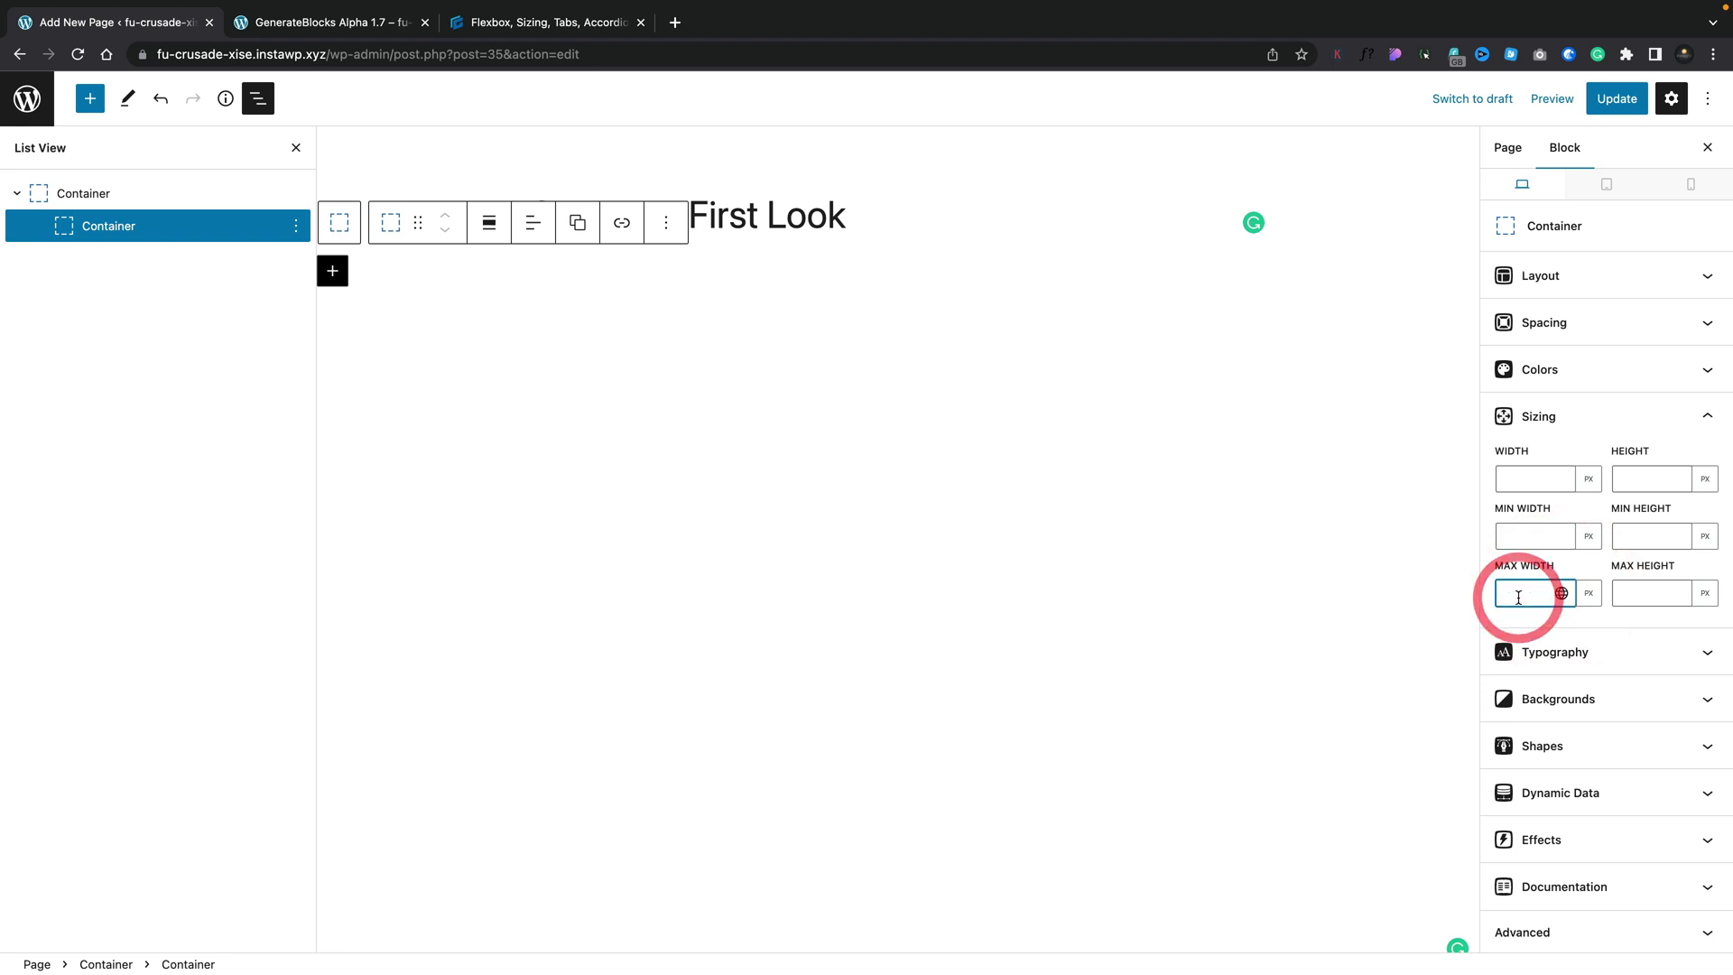
Step: Give the inner Container an accent-blue background and an 800 px max width, then select the outer Container
{"action": "type", "text": "1000"}
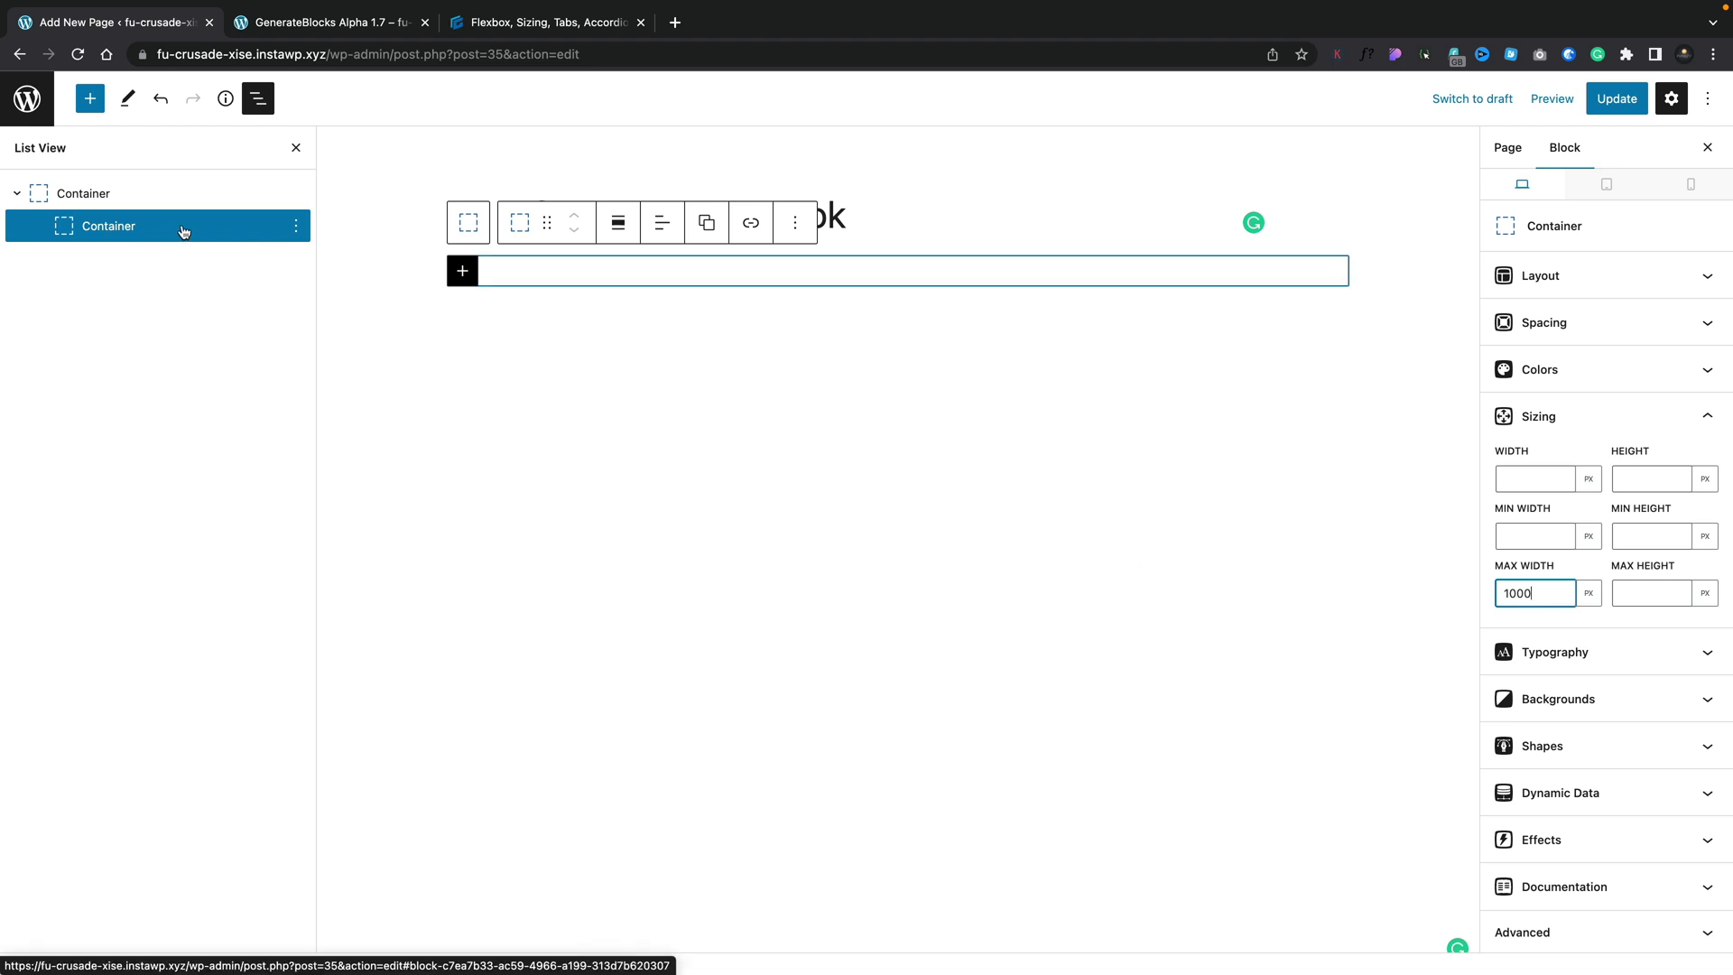
{"action": "left_click", "coordinate": [1610, 371]}
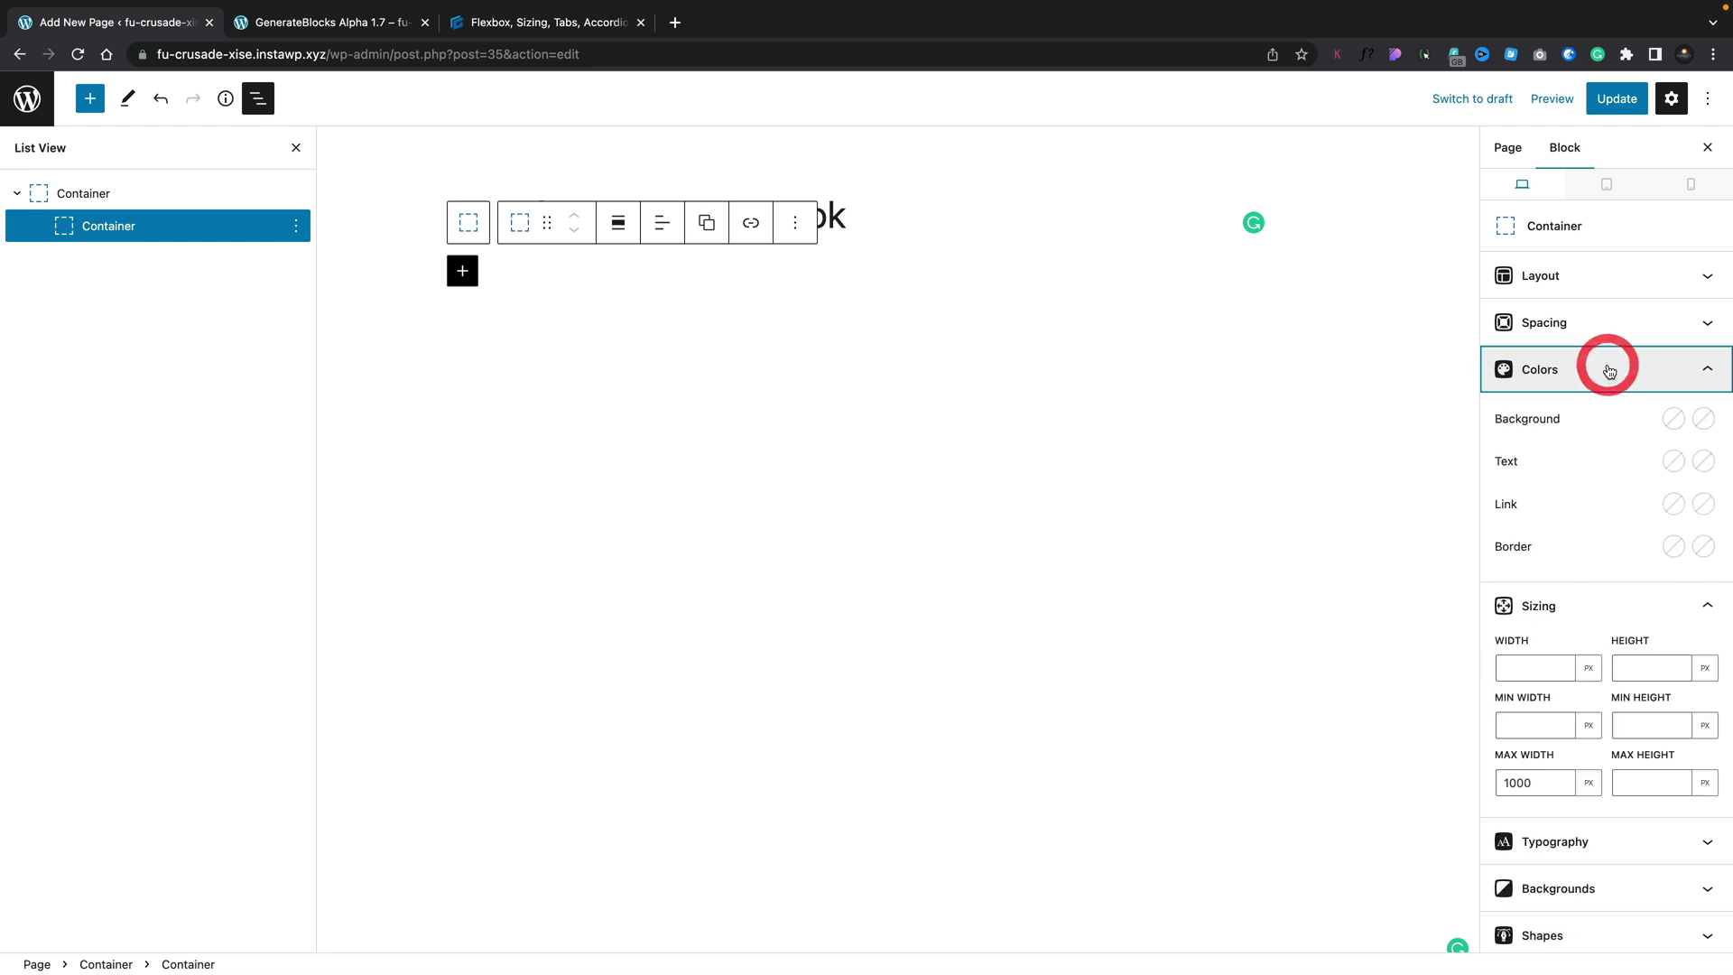
{"action": "left_click", "coordinate": [1673, 419]}
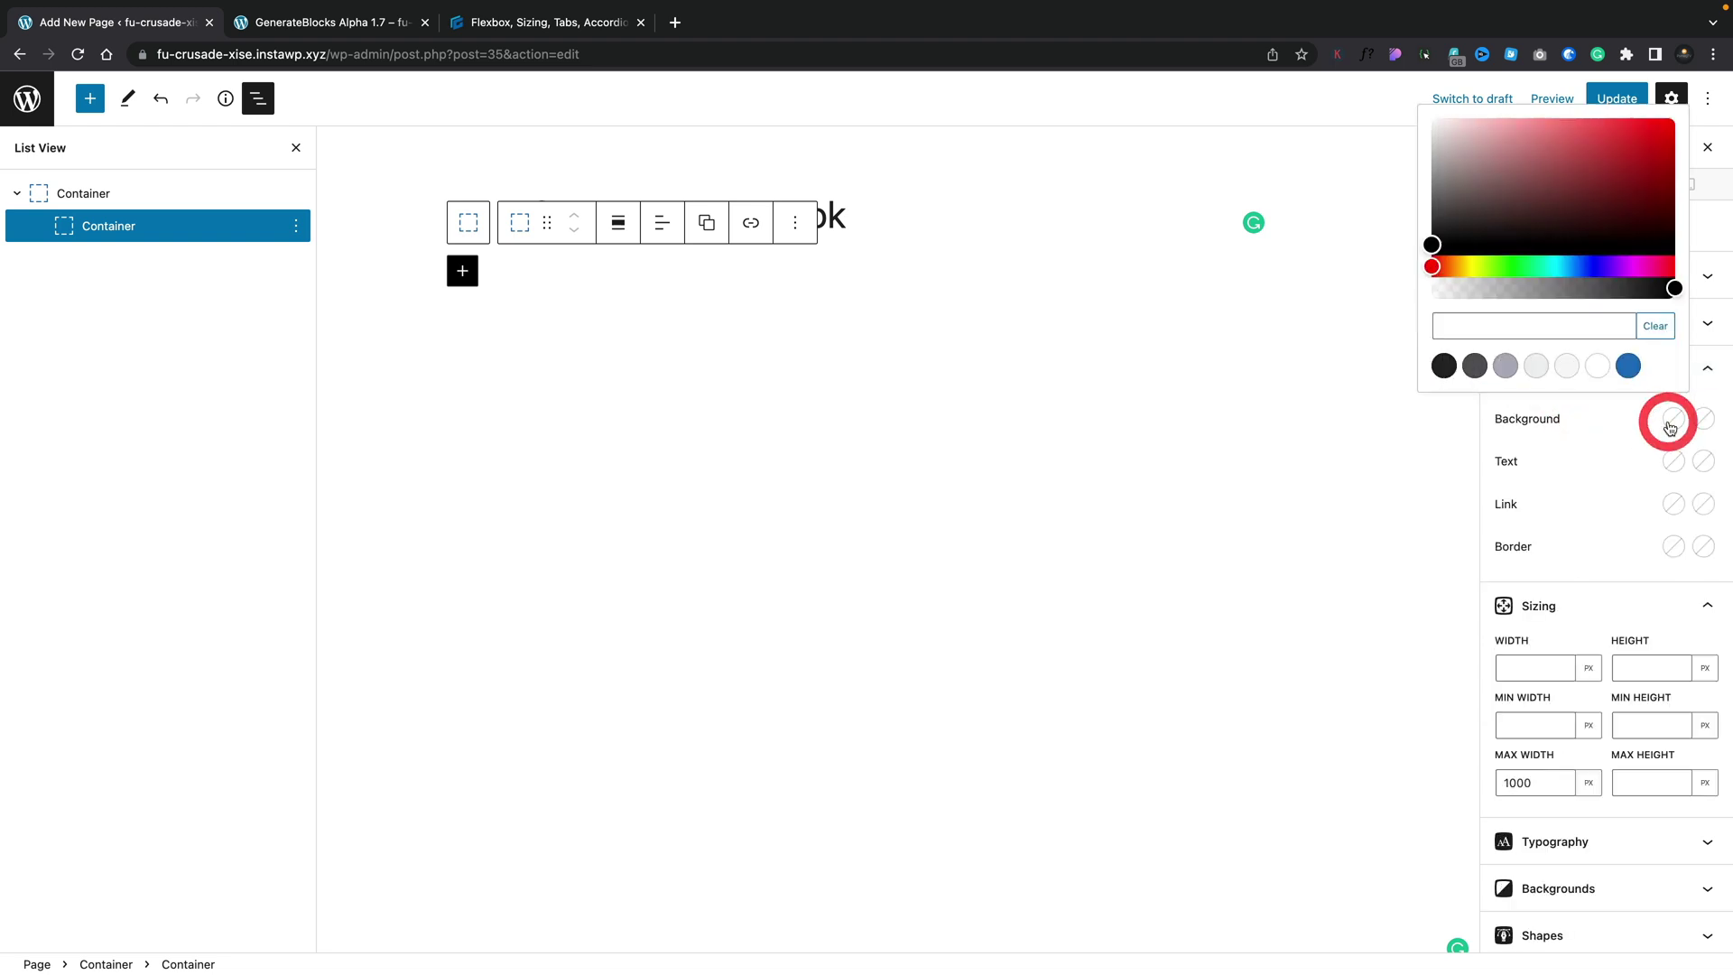
{"action": "left_click", "coordinate": [1628, 365]}
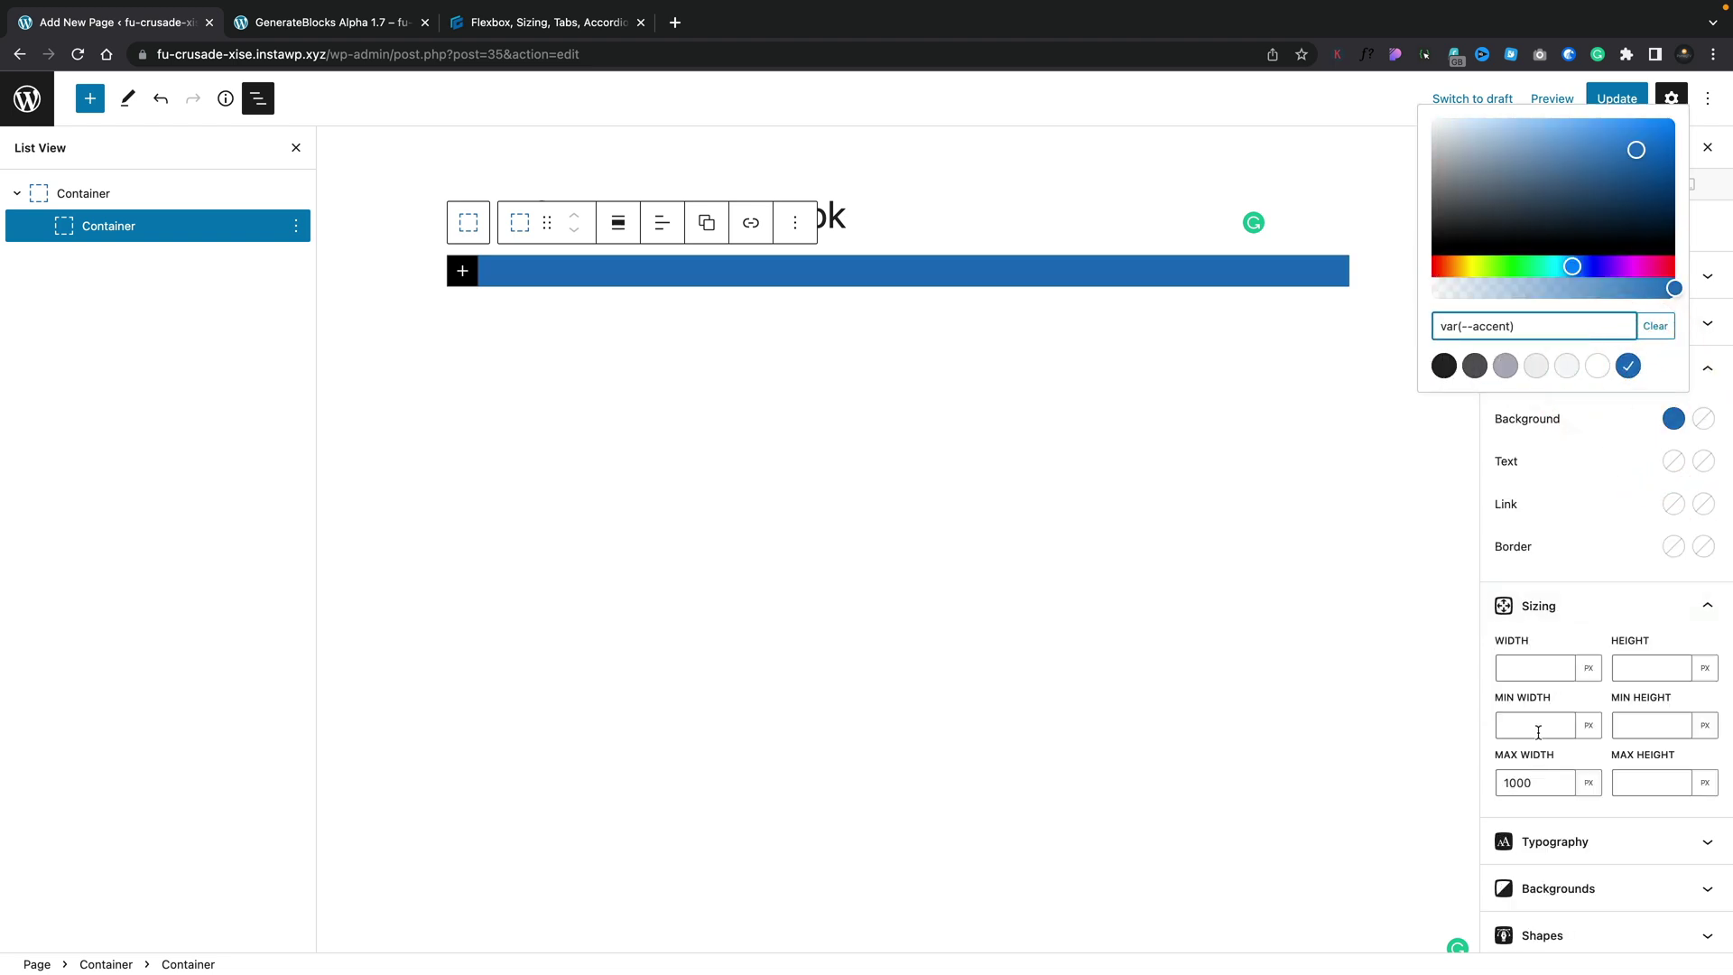
{"action": "left_click", "coordinate": [1534, 782]}
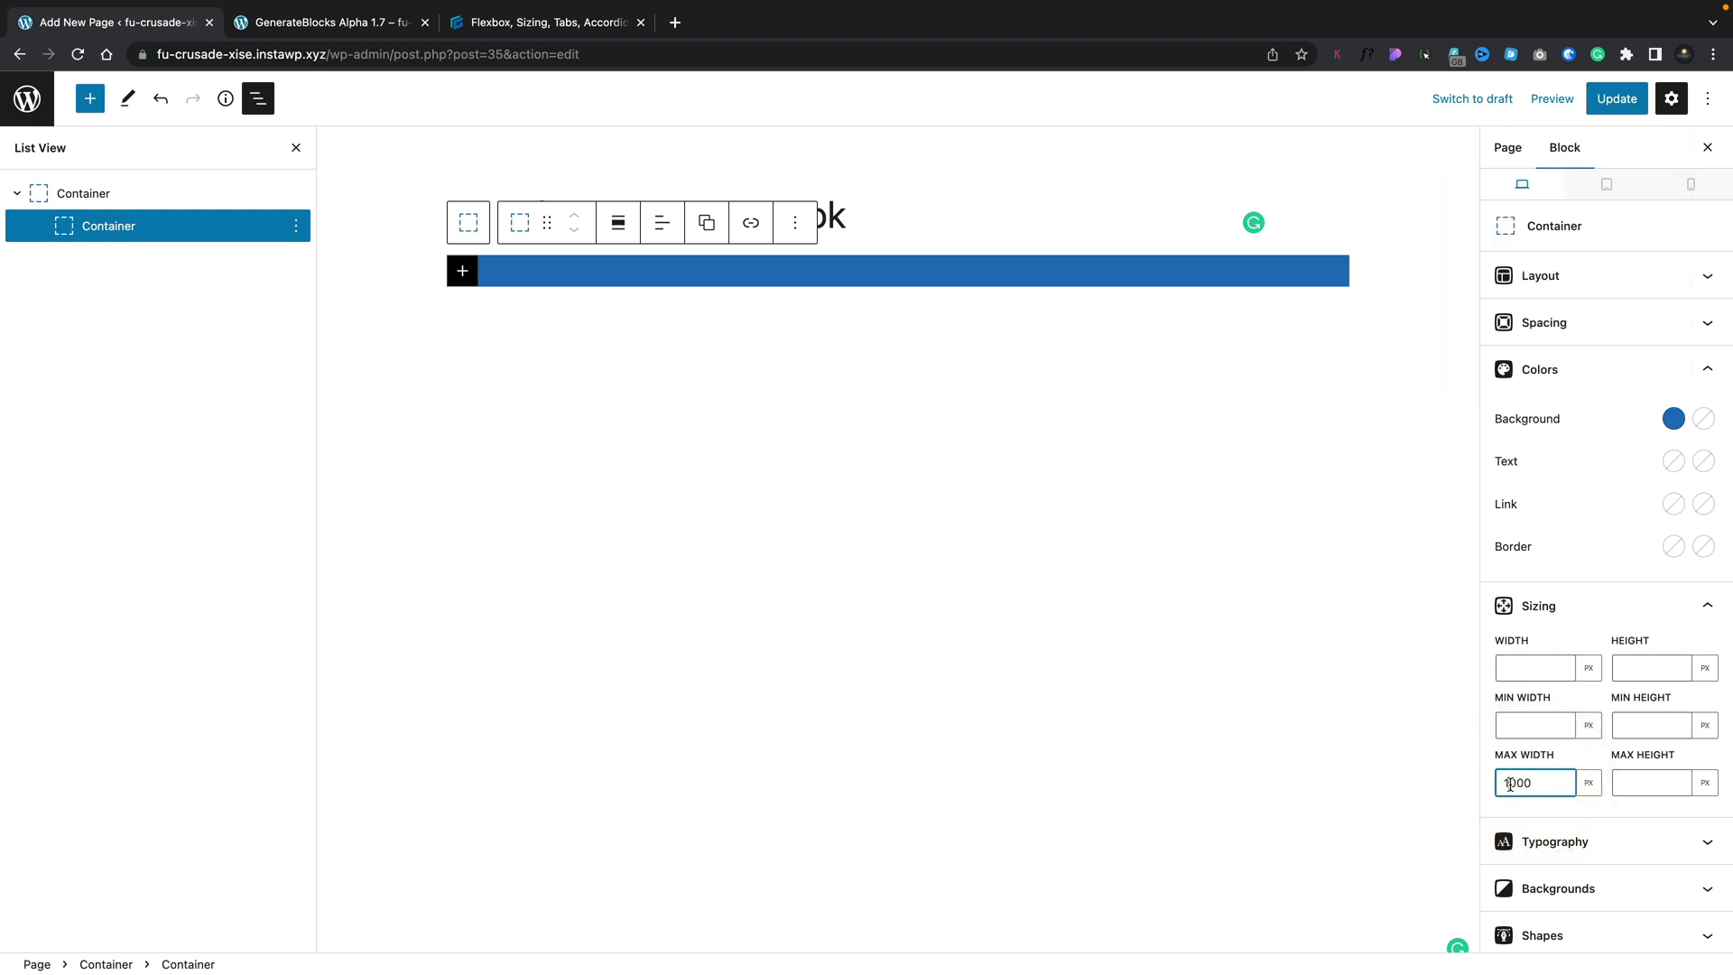
{"action": "key", "text": "BackSpace"}
{"action": "type", "text": "8"}
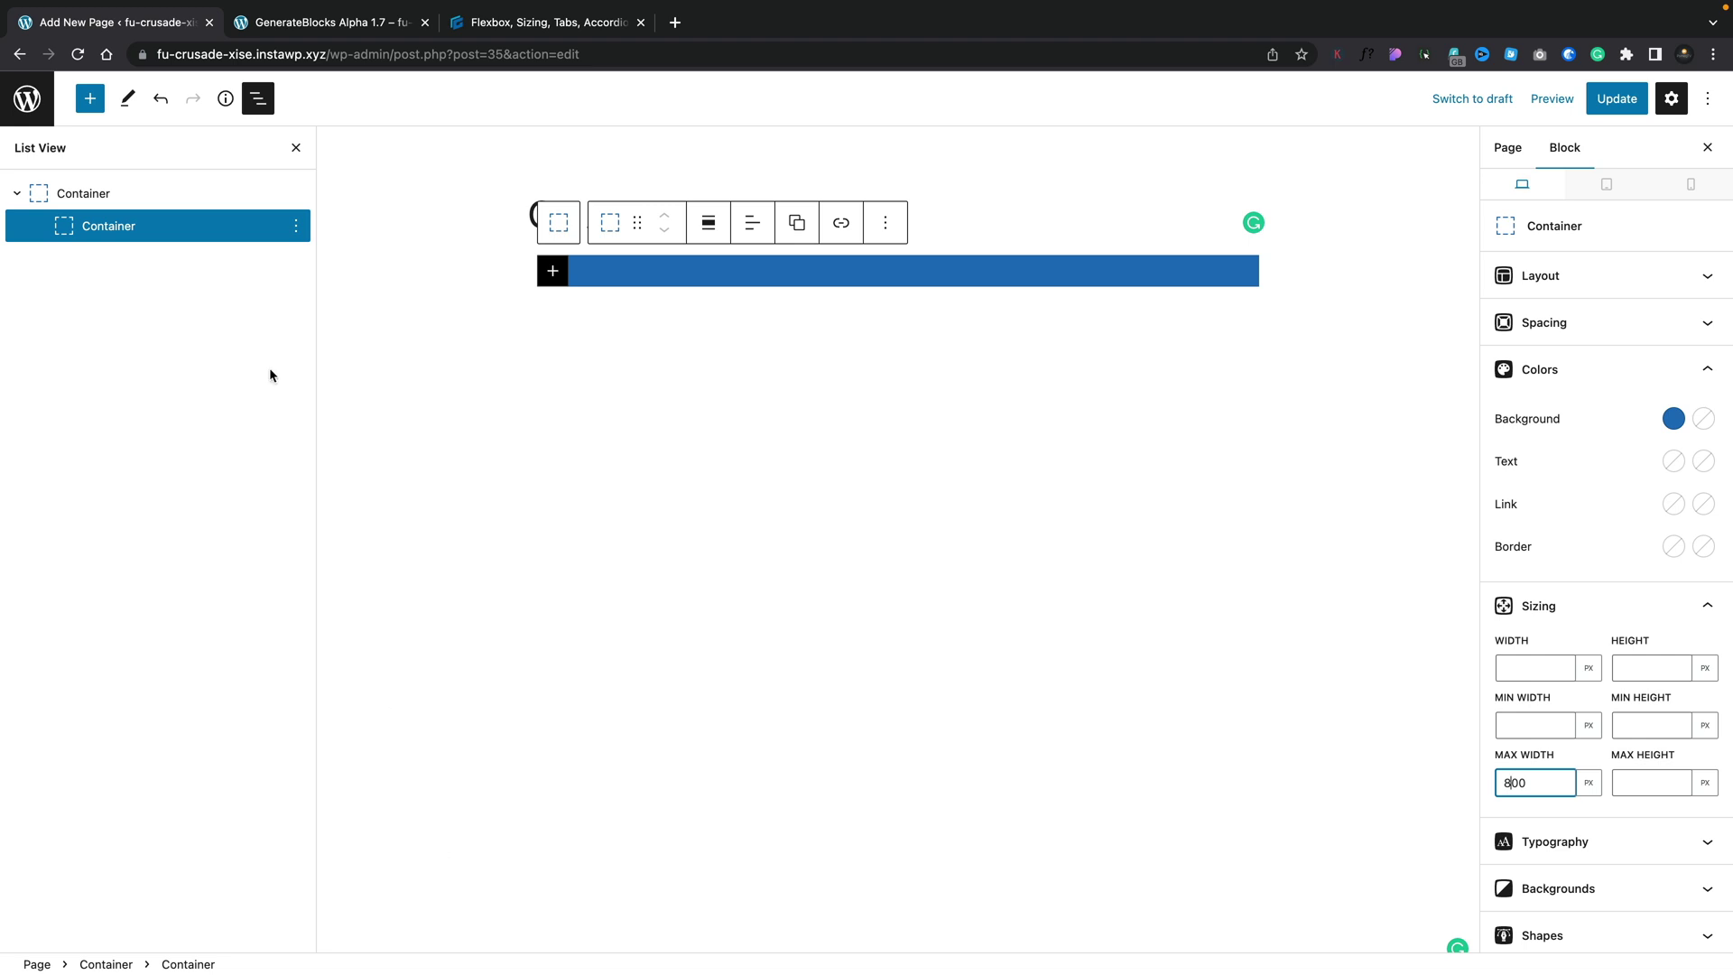
{"action": "left_click", "coordinate": [76, 199]}
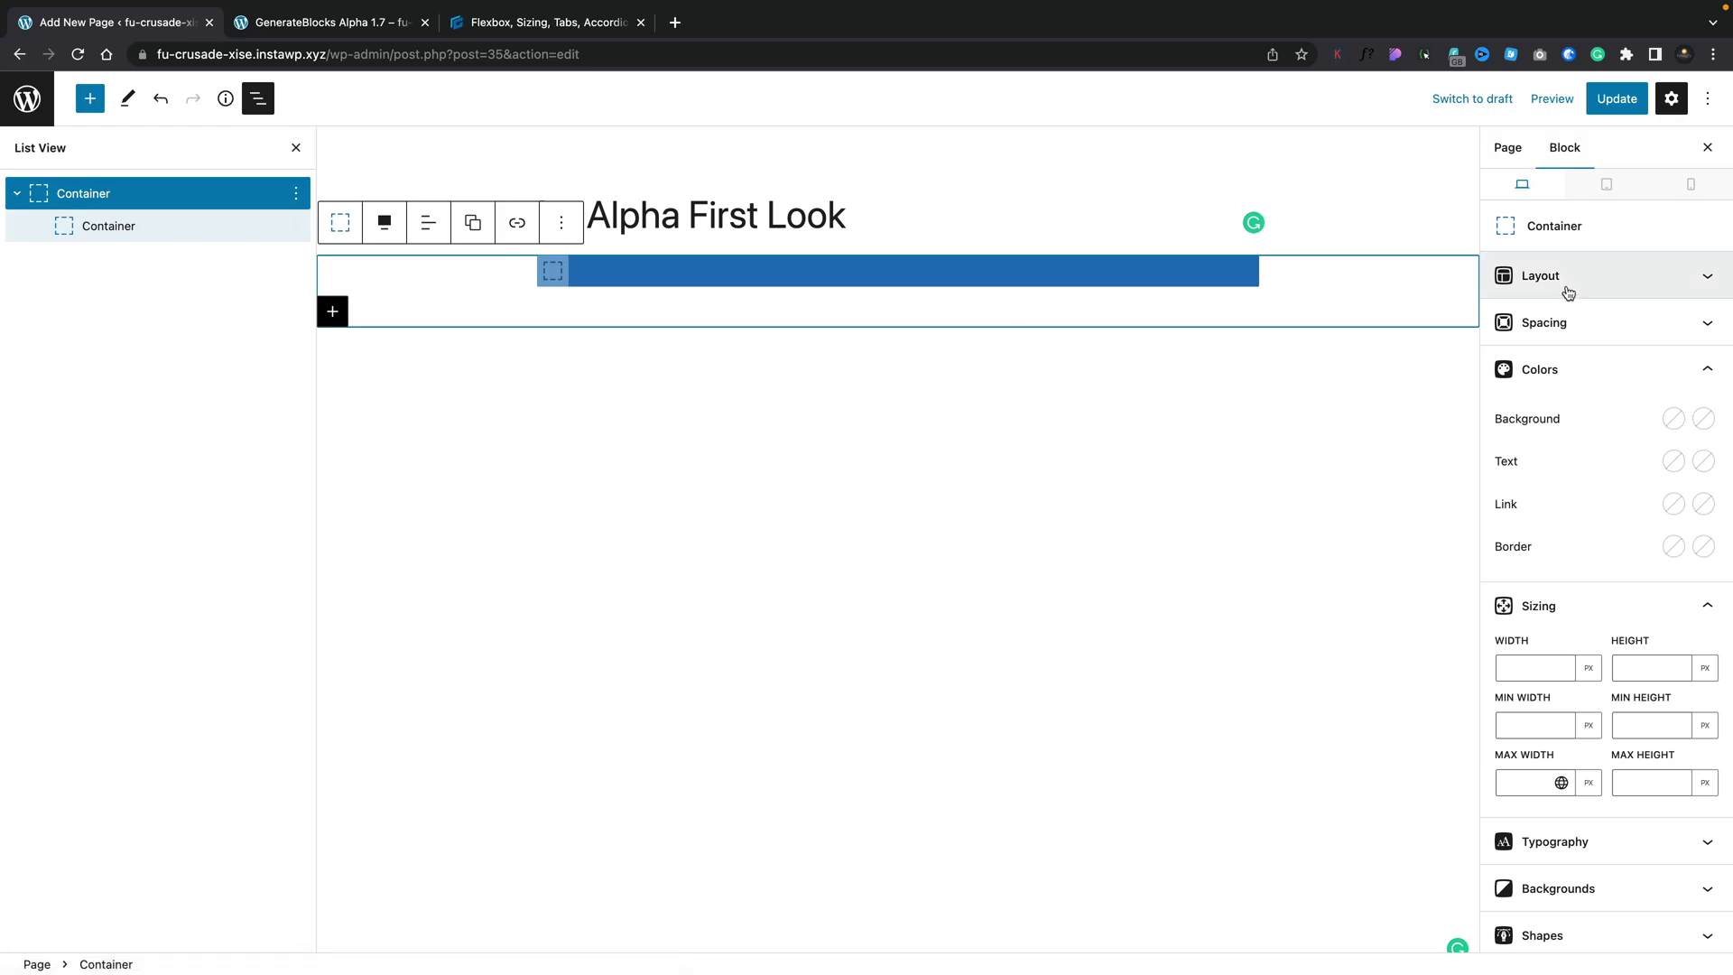
Step: Set the outer Container's Layout display to Flex, then open the inner Container's options
{"action": "left_click", "coordinate": [1570, 287]}
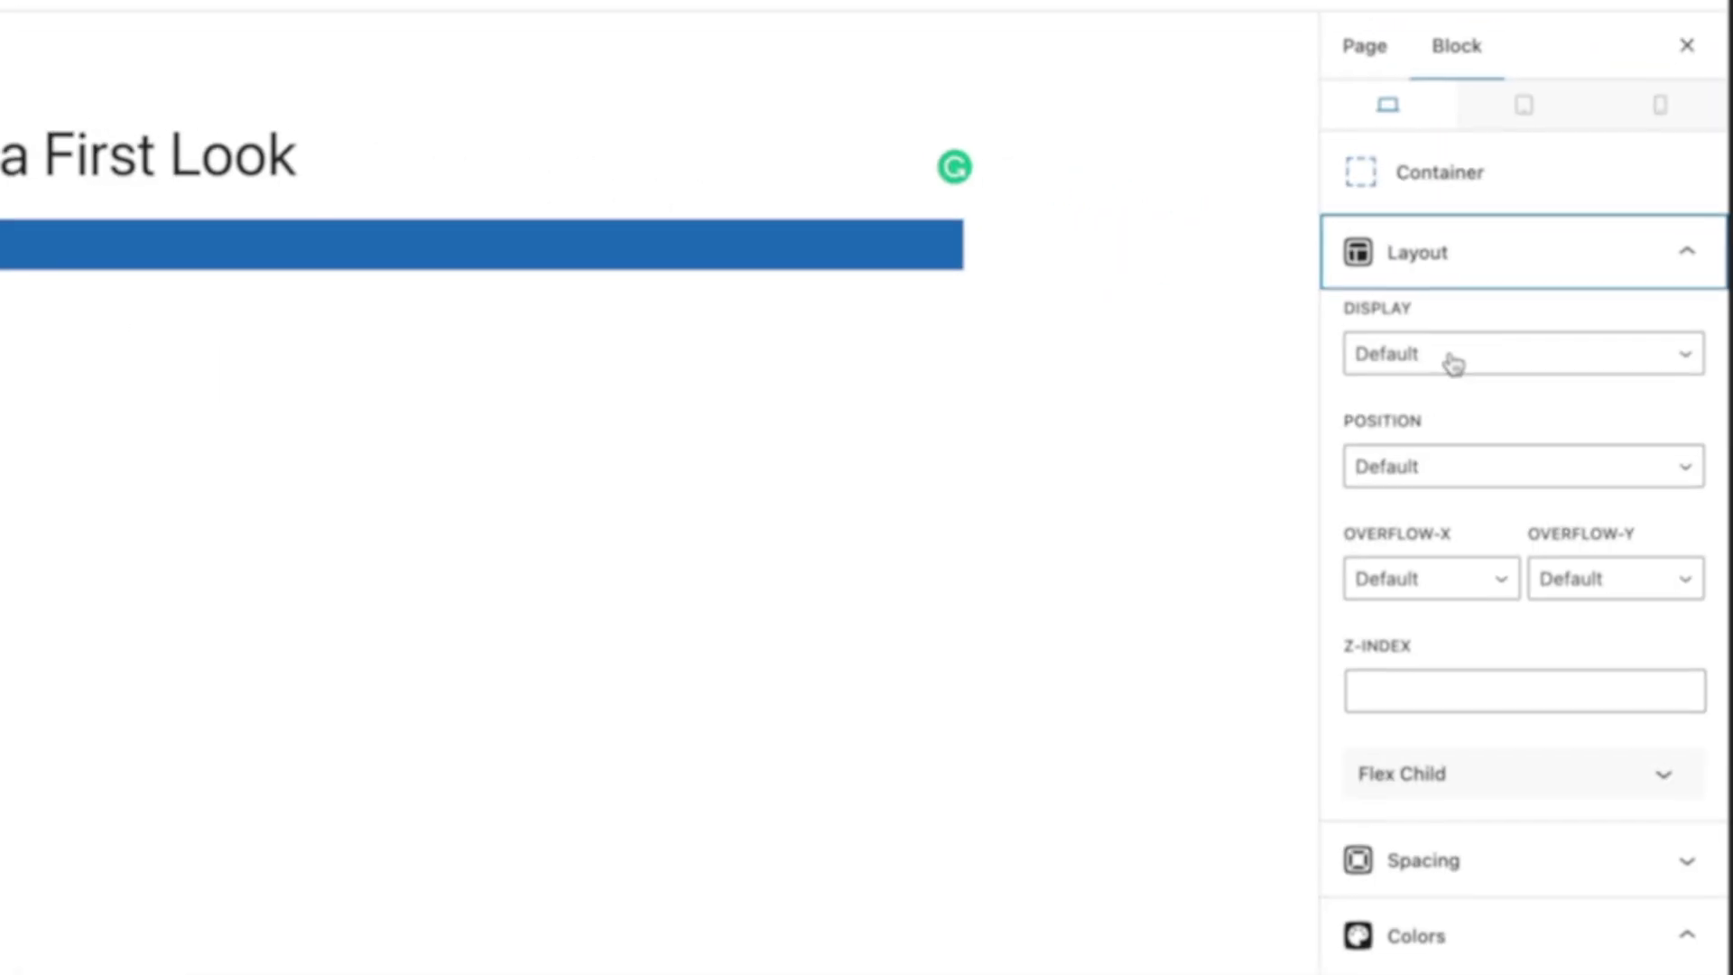
{"action": "left_click", "coordinate": [1436, 368]}
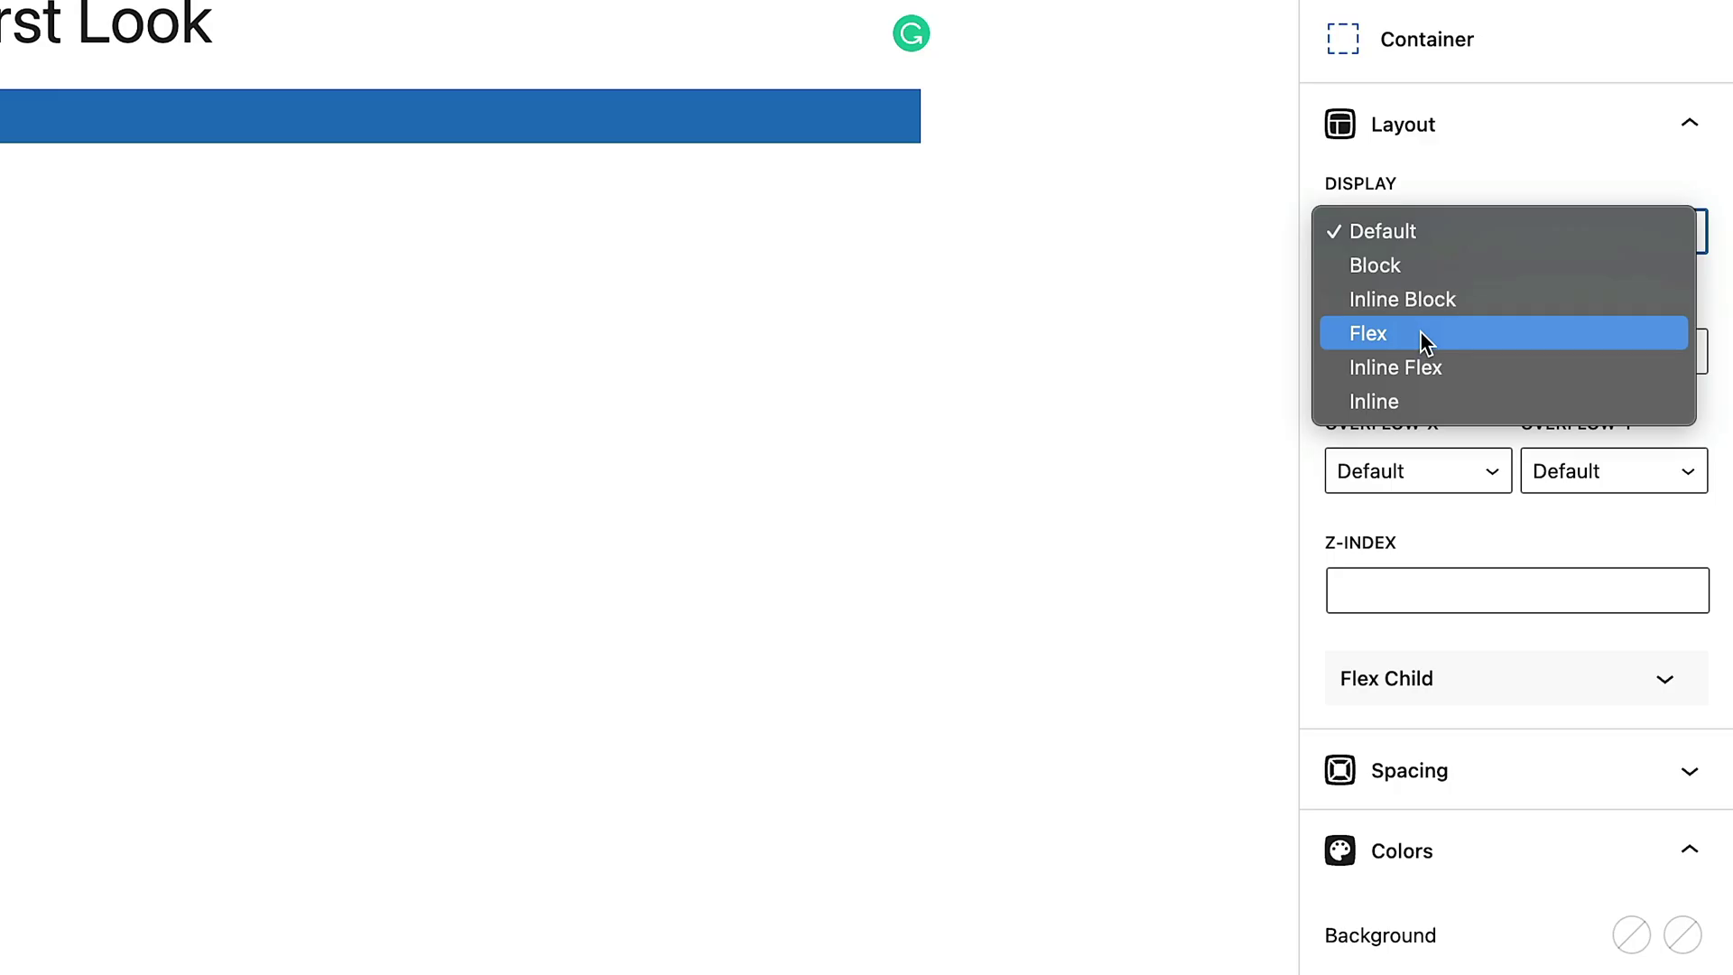
{"action": "left_click", "coordinate": [1422, 340]}
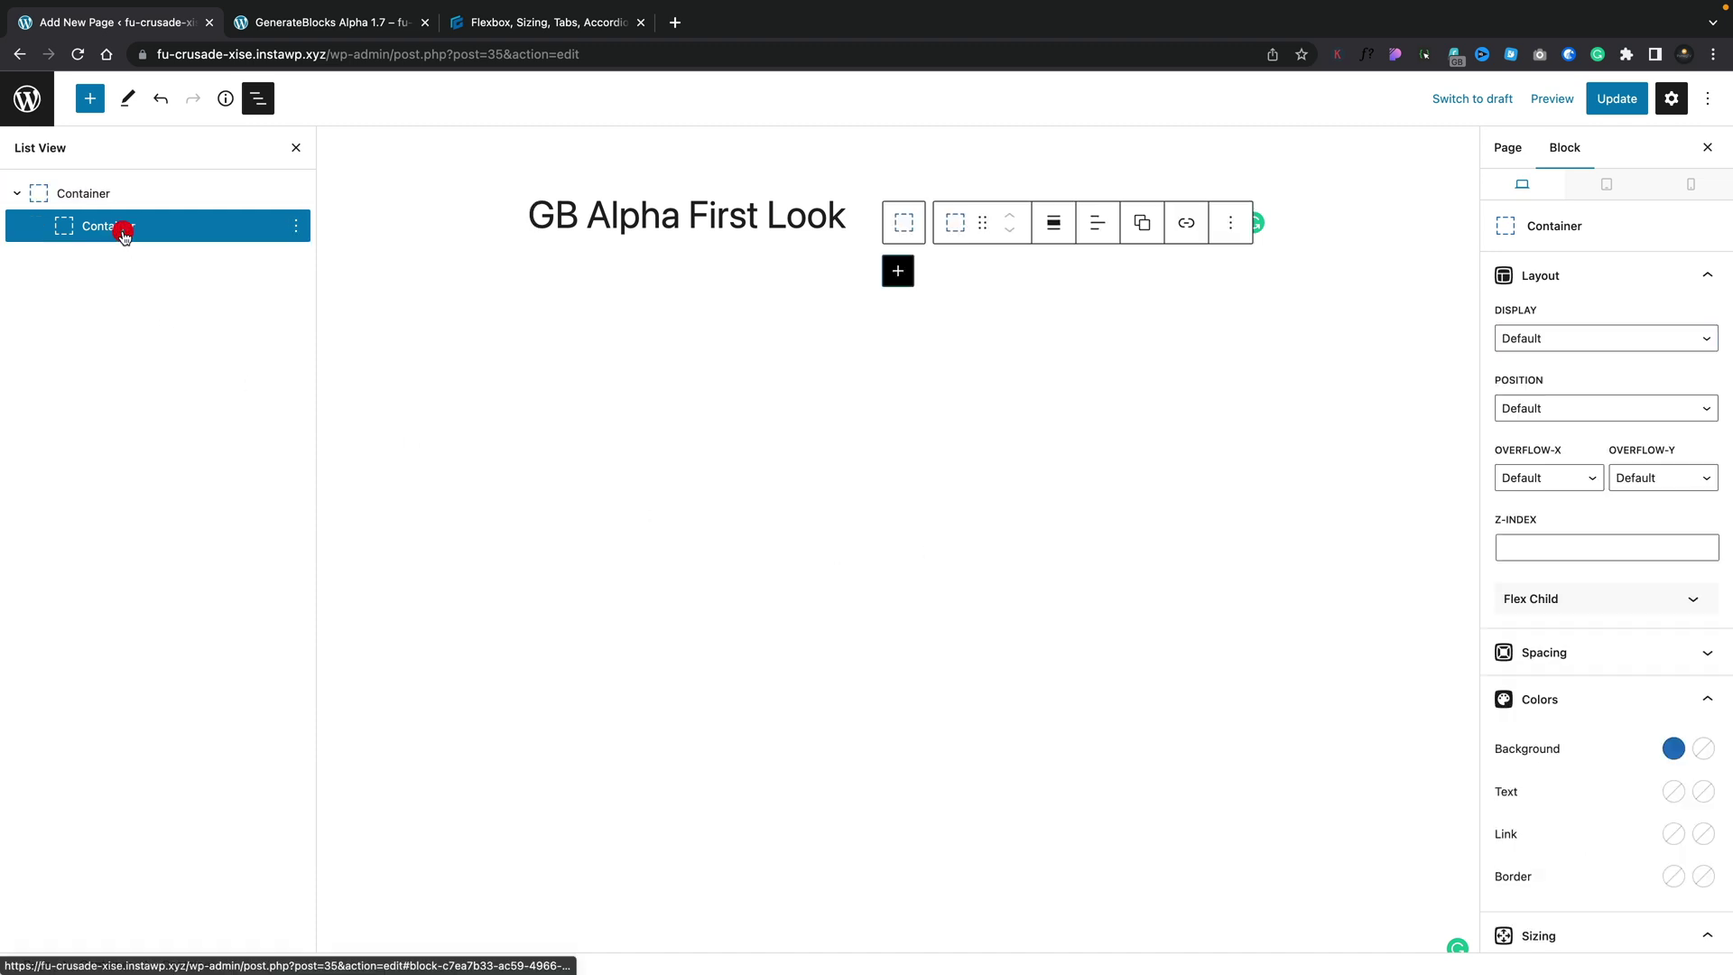
{"action": "left_click", "coordinate": [295, 229]}
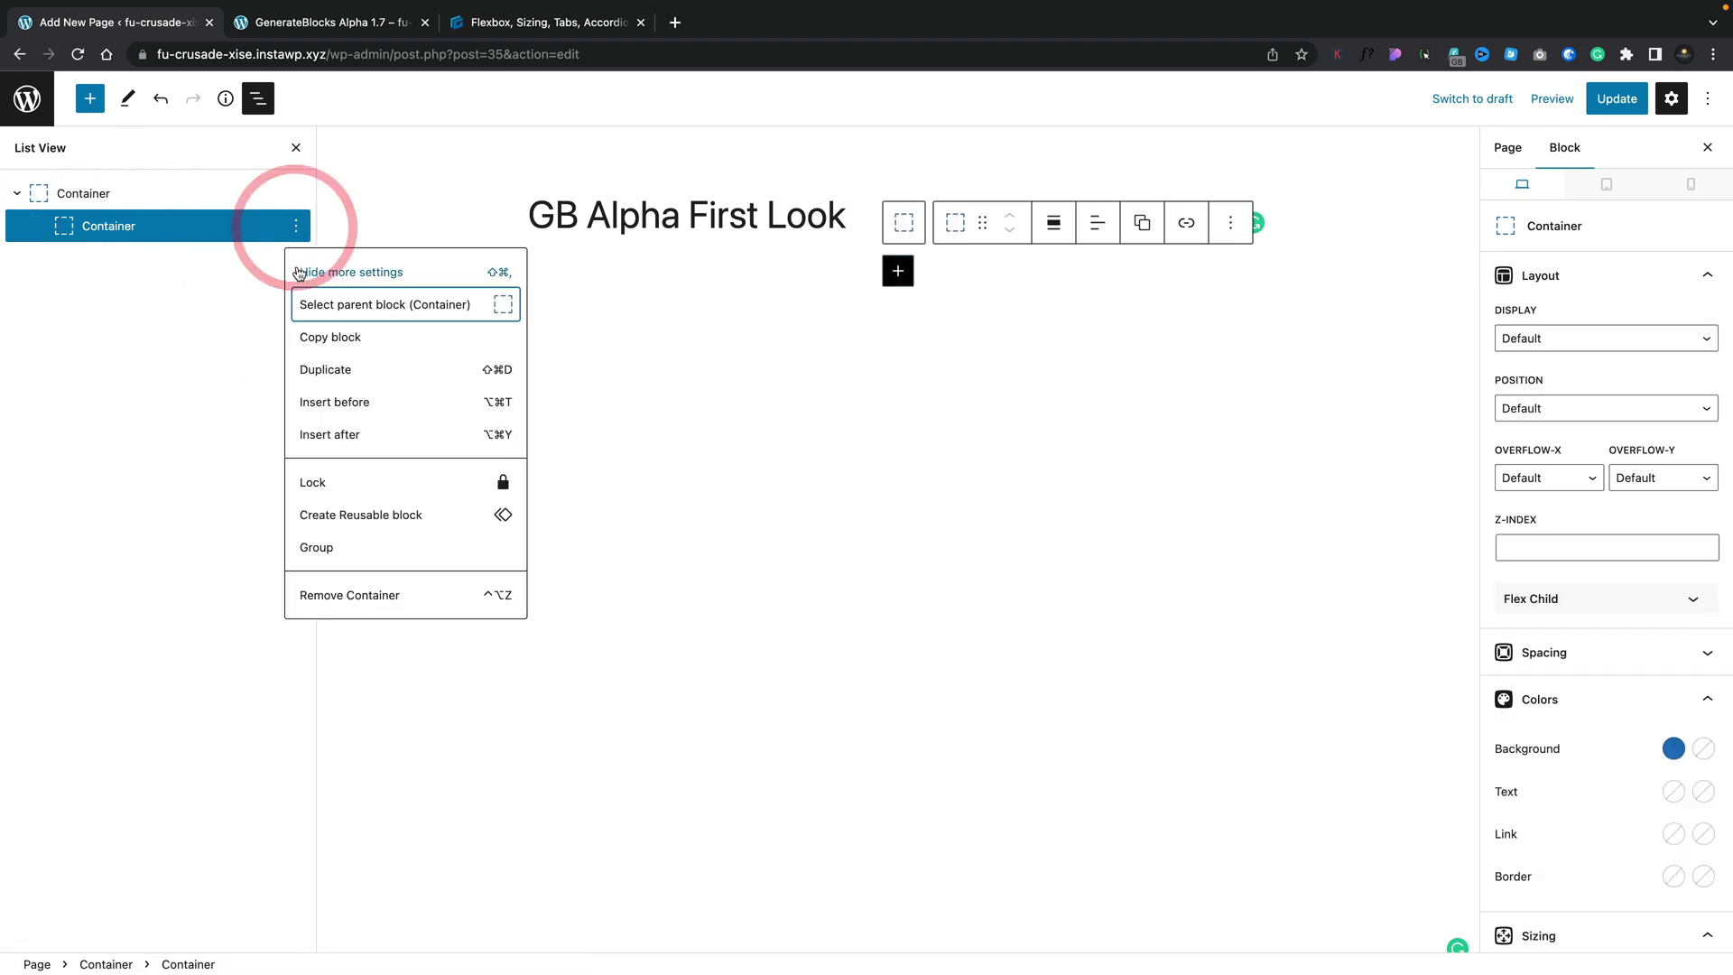
Step: Duplicate the inner Container and give the copy a dark grey background
{"action": "left_click", "coordinate": [361, 368]}
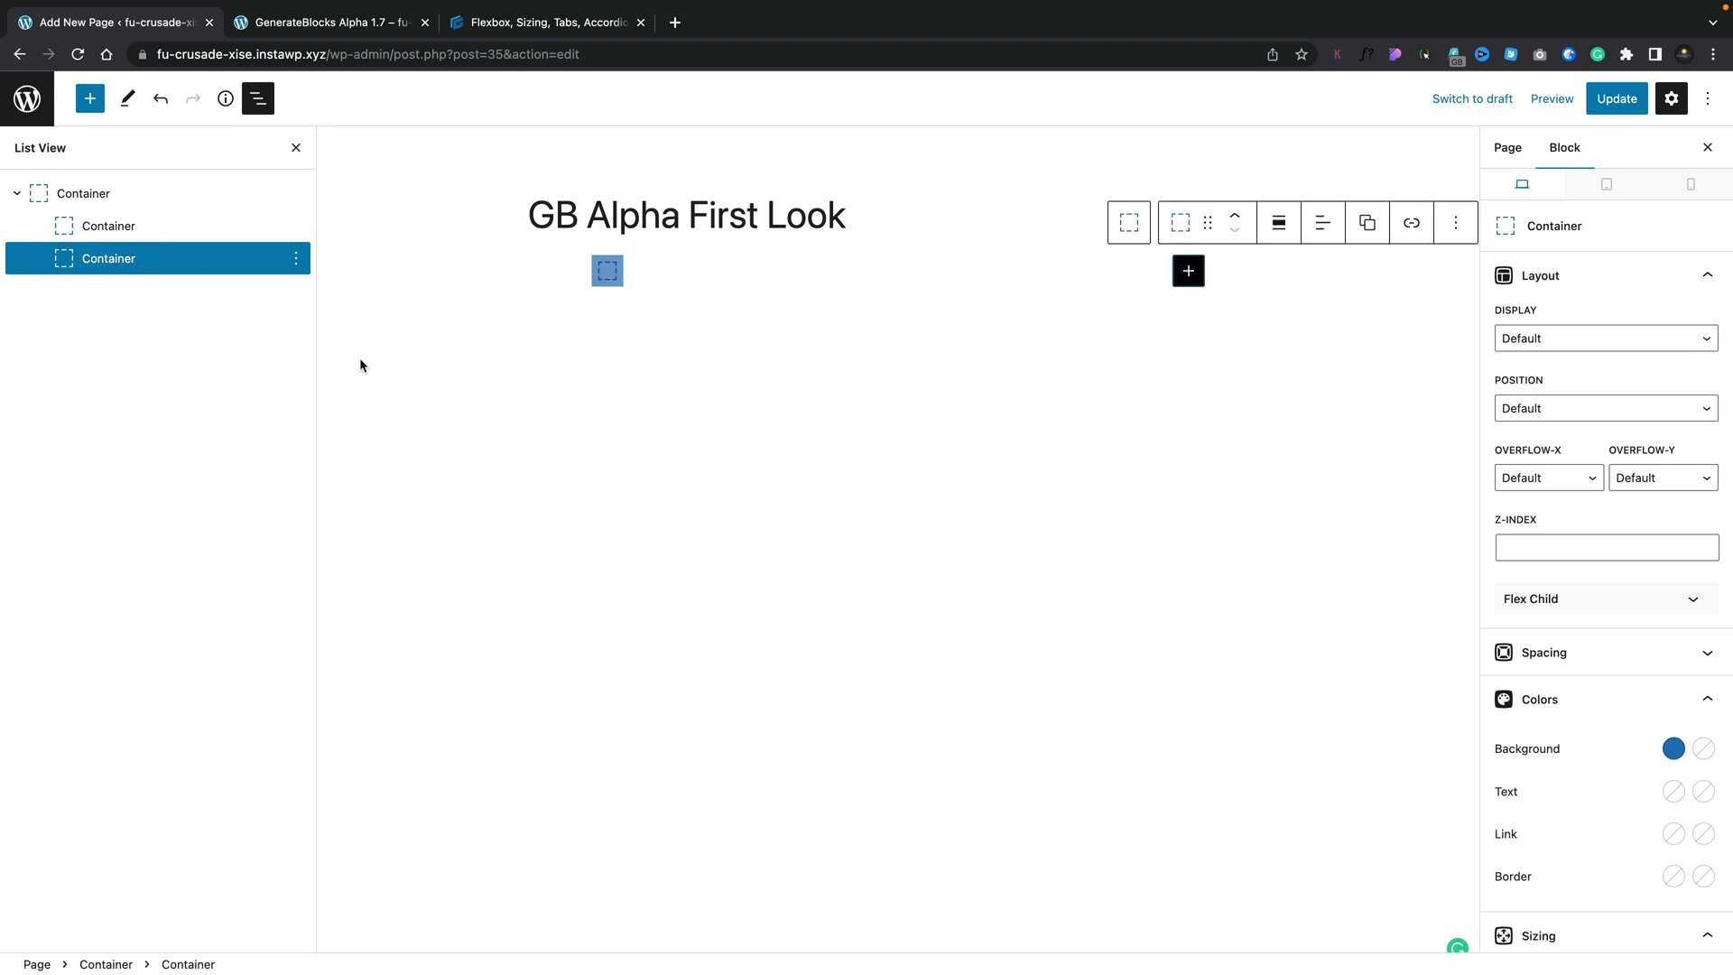
{"action": "left_click", "coordinate": [1671, 763]}
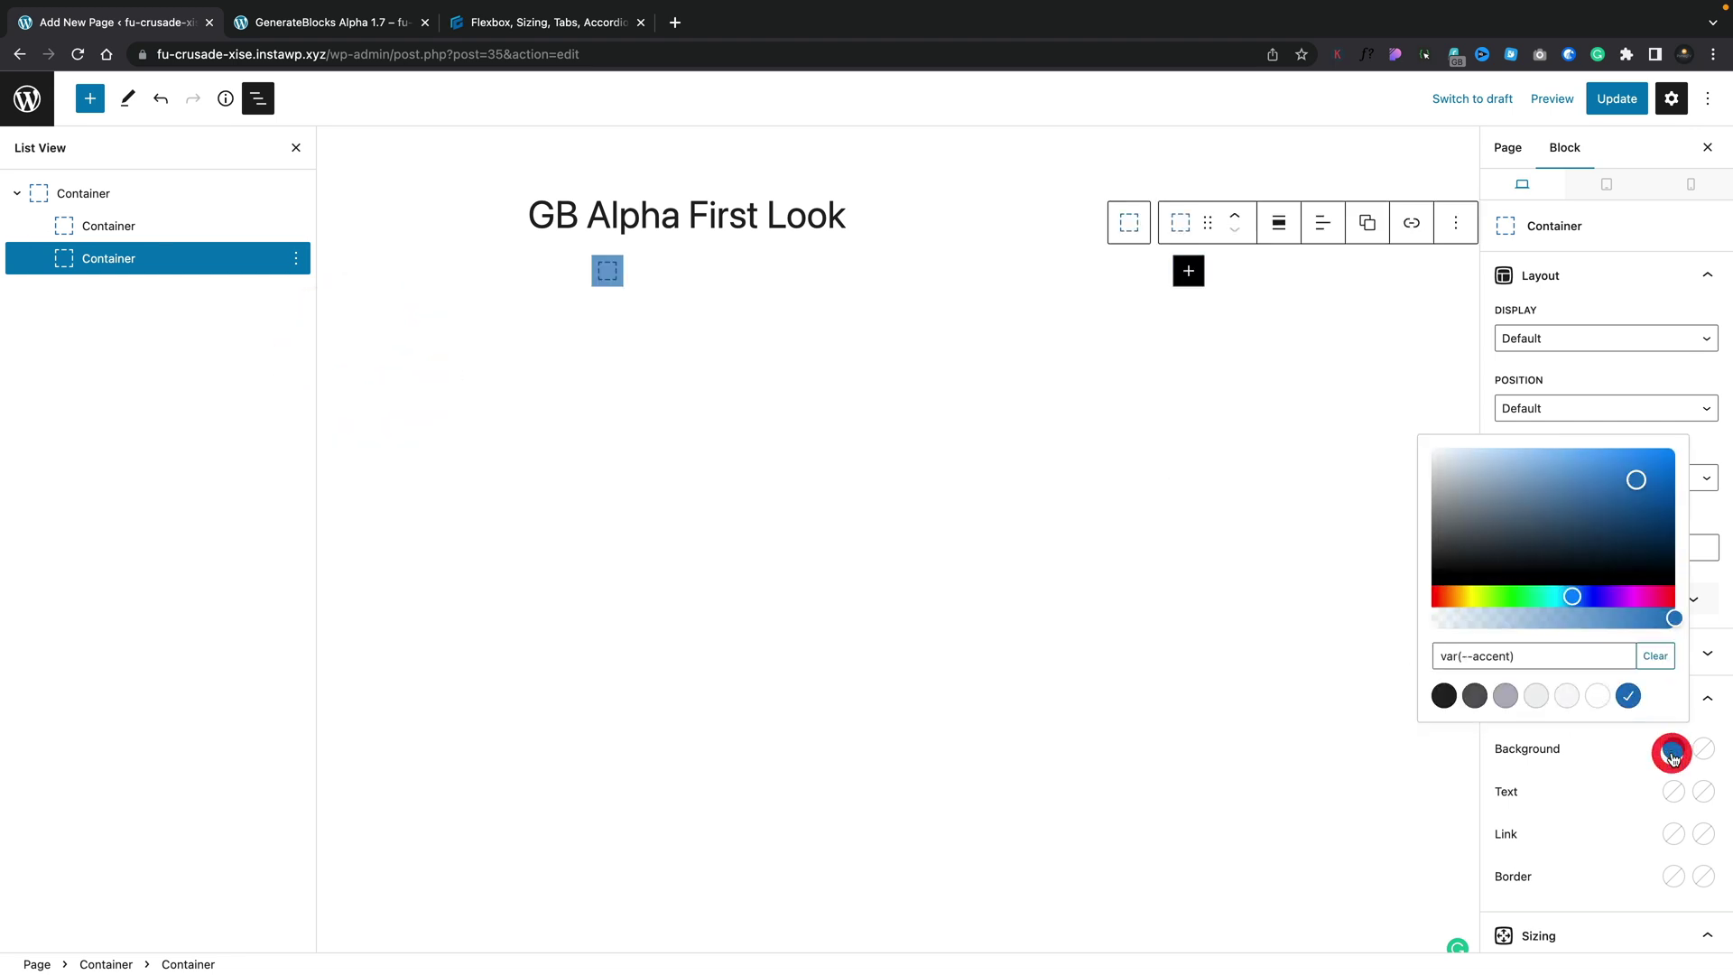
{"action": "left_click", "coordinate": [106, 196]}
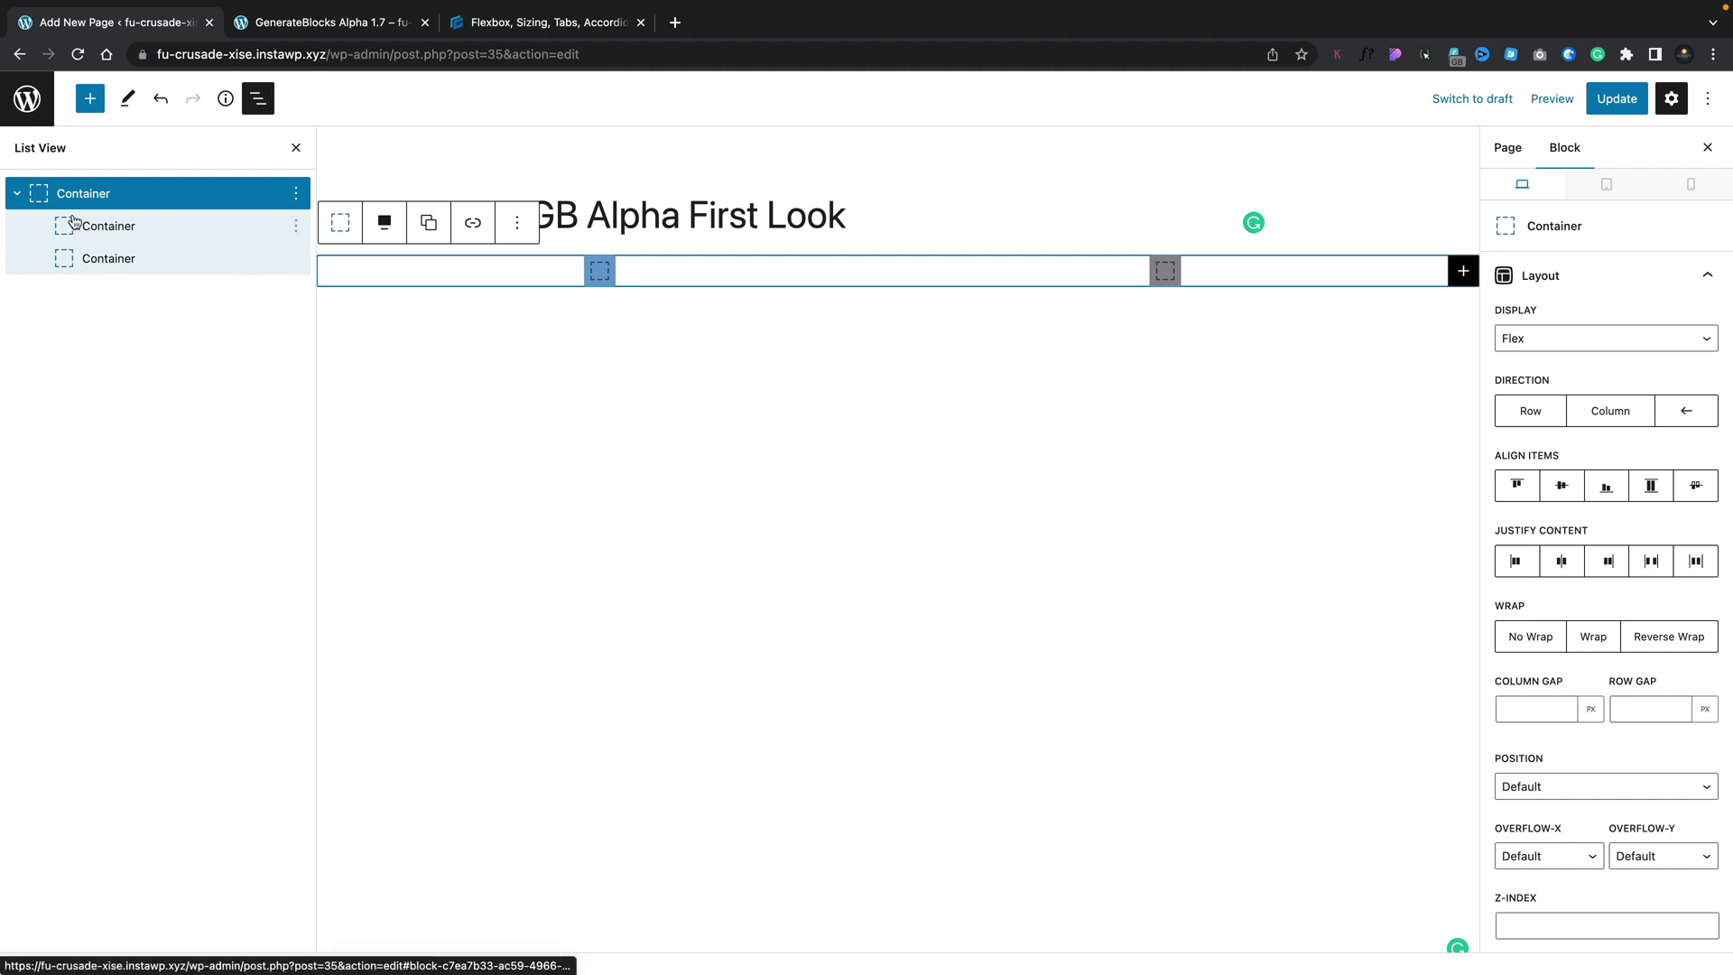
Step: Give both the blue and grey boxes 50 px padding on all linked sides
{"action": "left_click", "coordinate": [108, 226]}
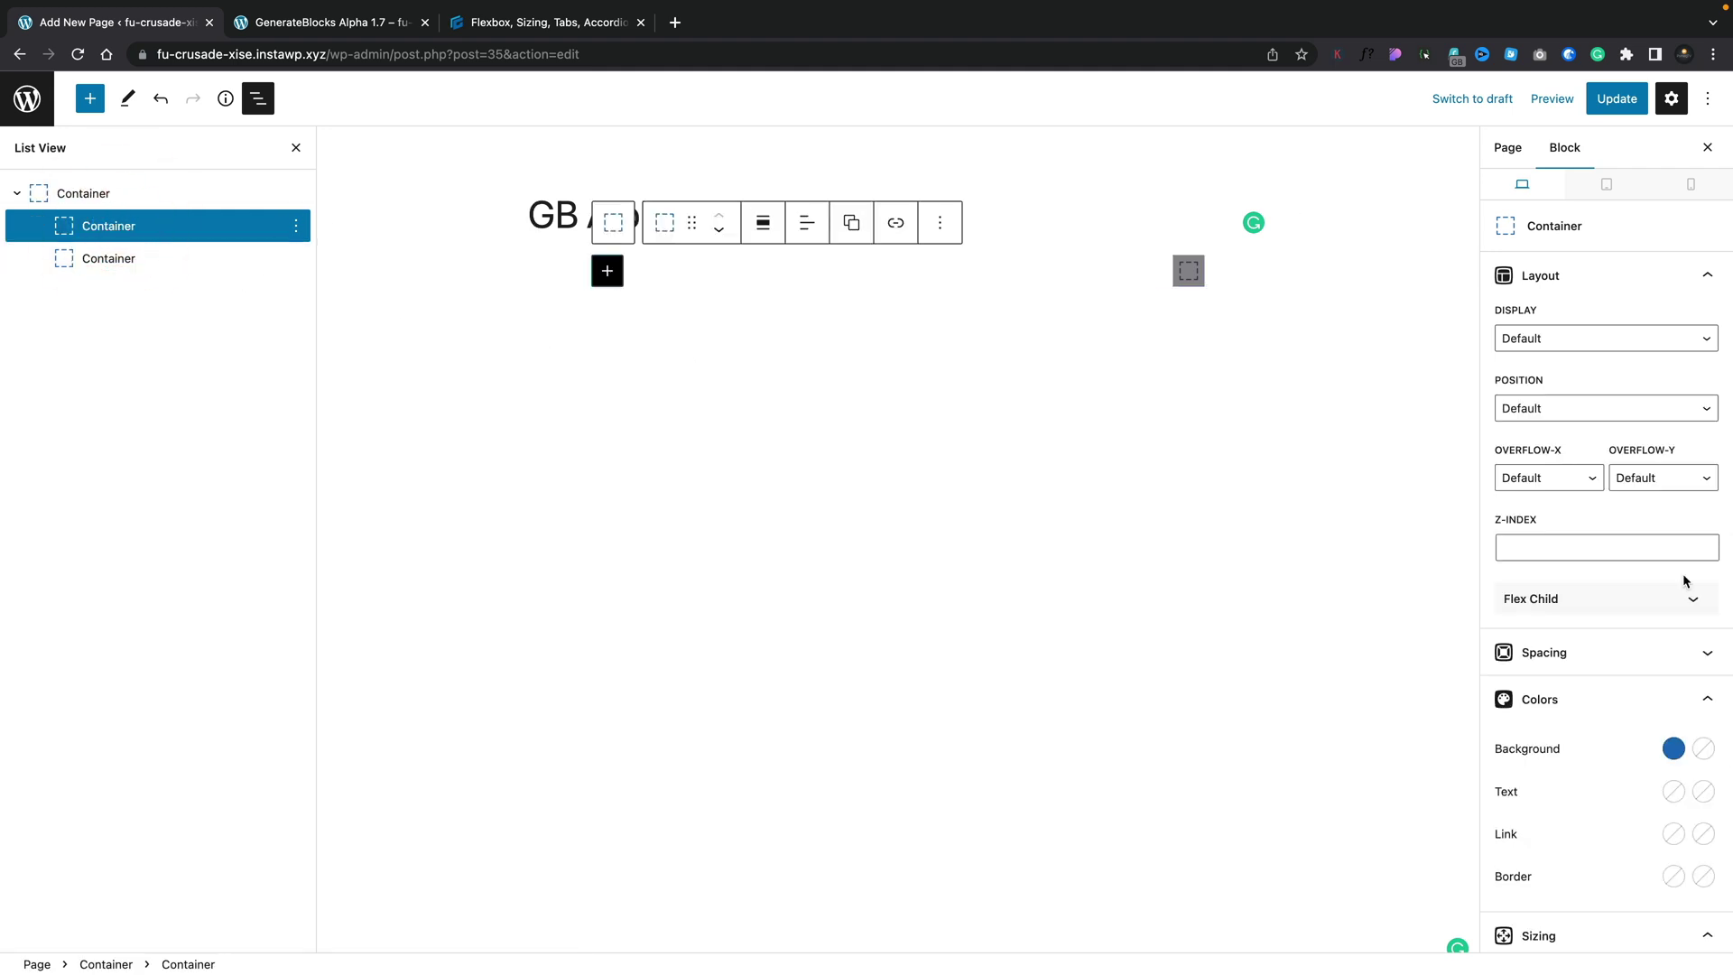
{"action": "left_click", "coordinate": [1597, 662]}
{"action": "left_click", "coordinate": [1516, 629]}
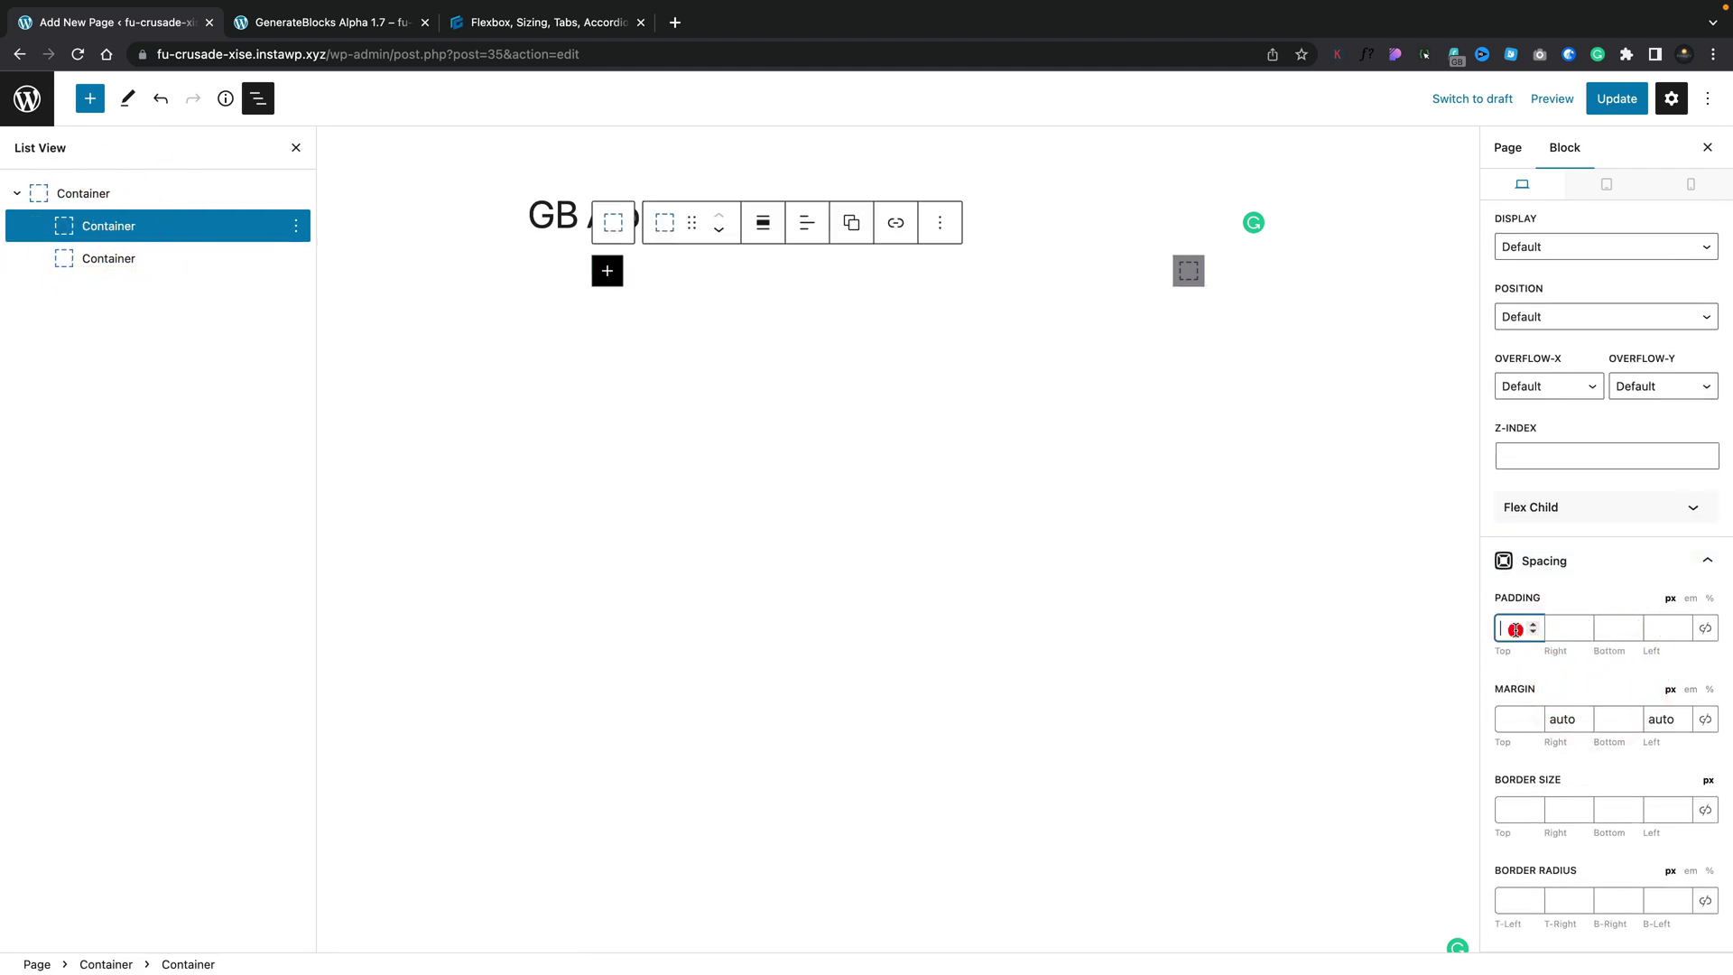
{"action": "type", "text": "50"}
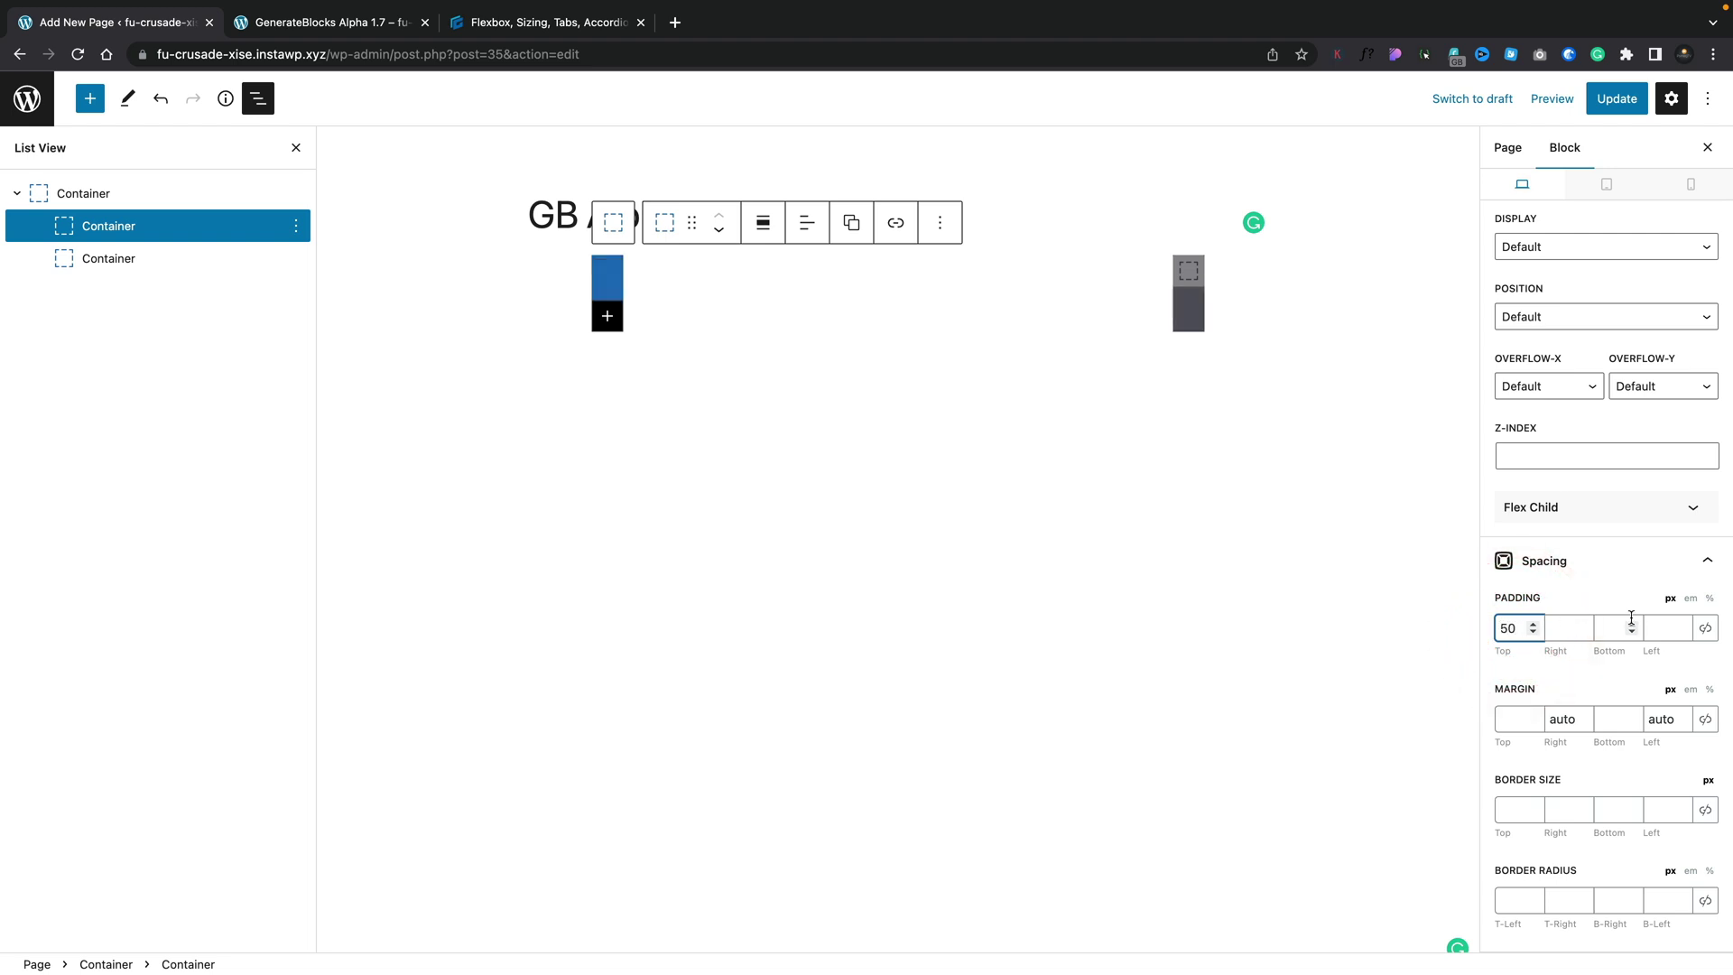
{"action": "left_click", "coordinate": [1707, 629]}
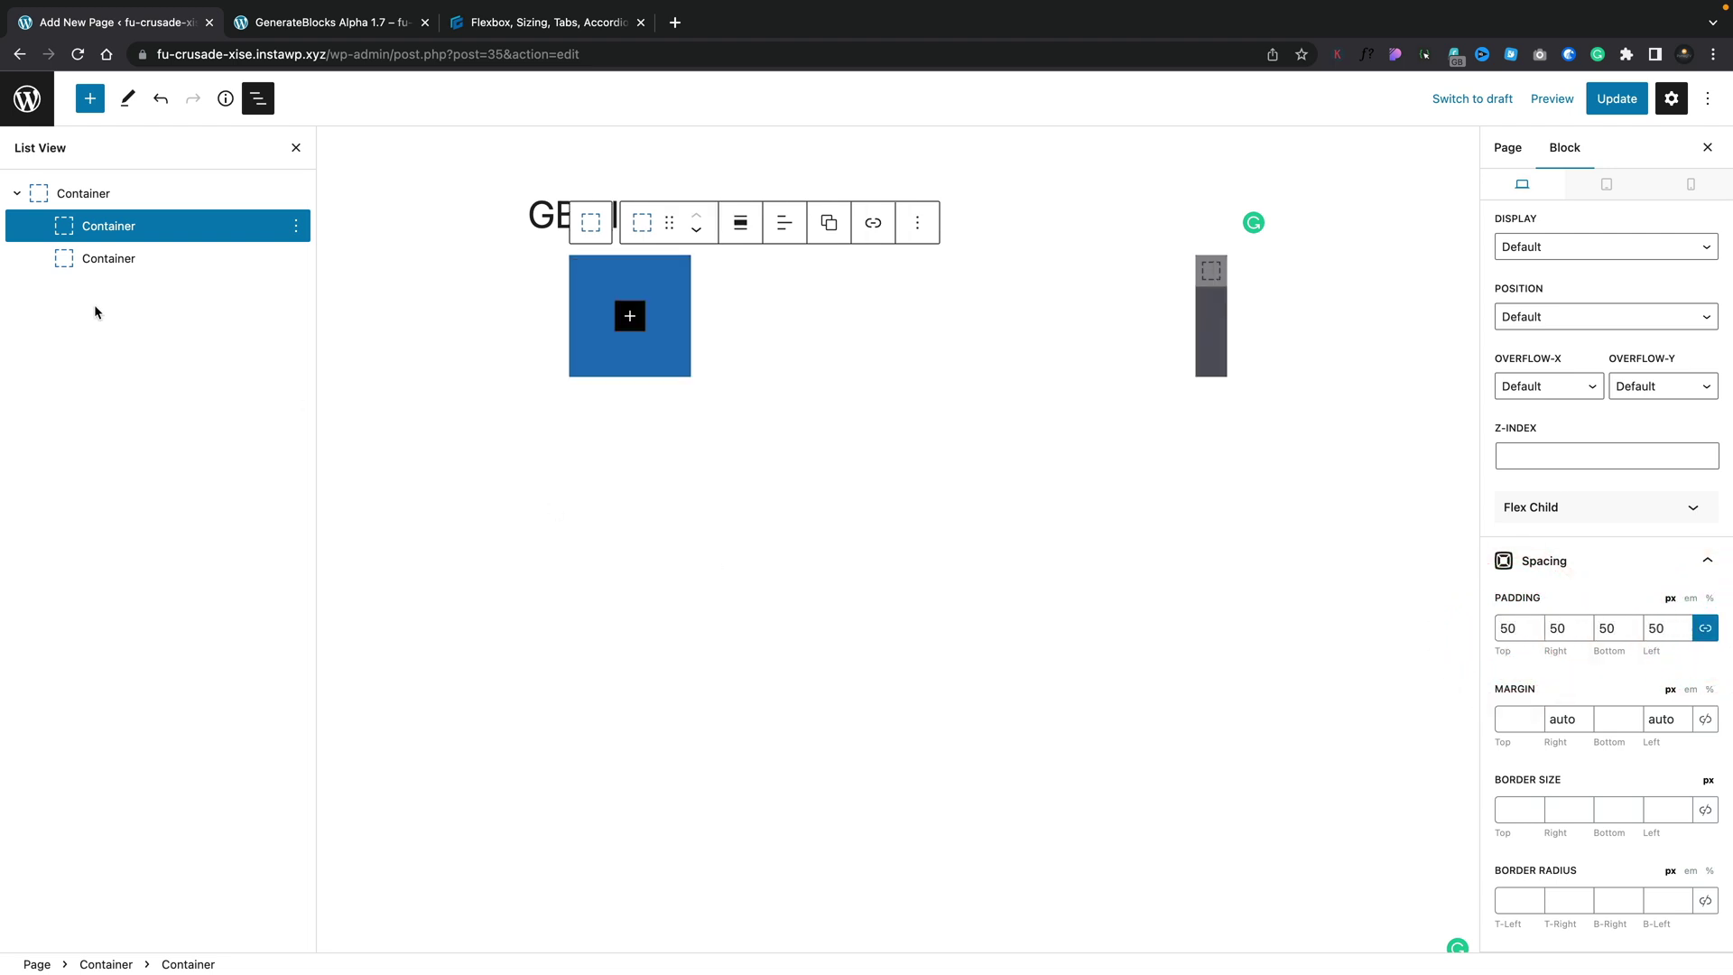
{"action": "left_click", "coordinate": [120, 248]}
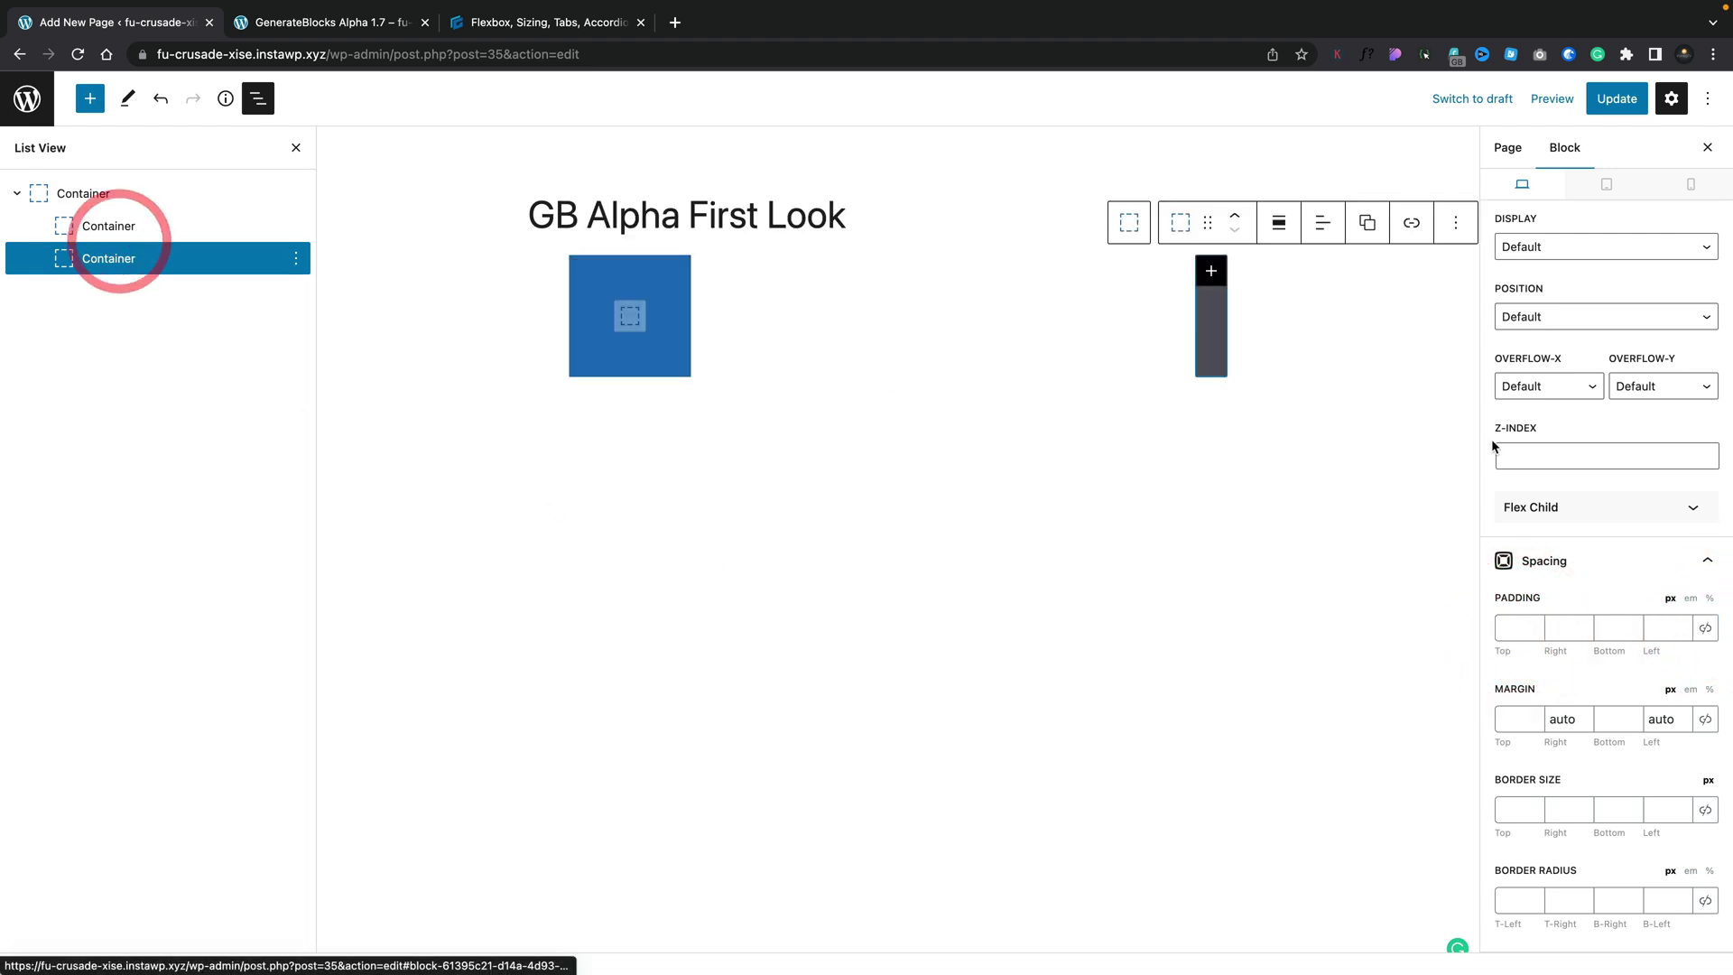
{"action": "left_click", "coordinate": [1705, 629]}
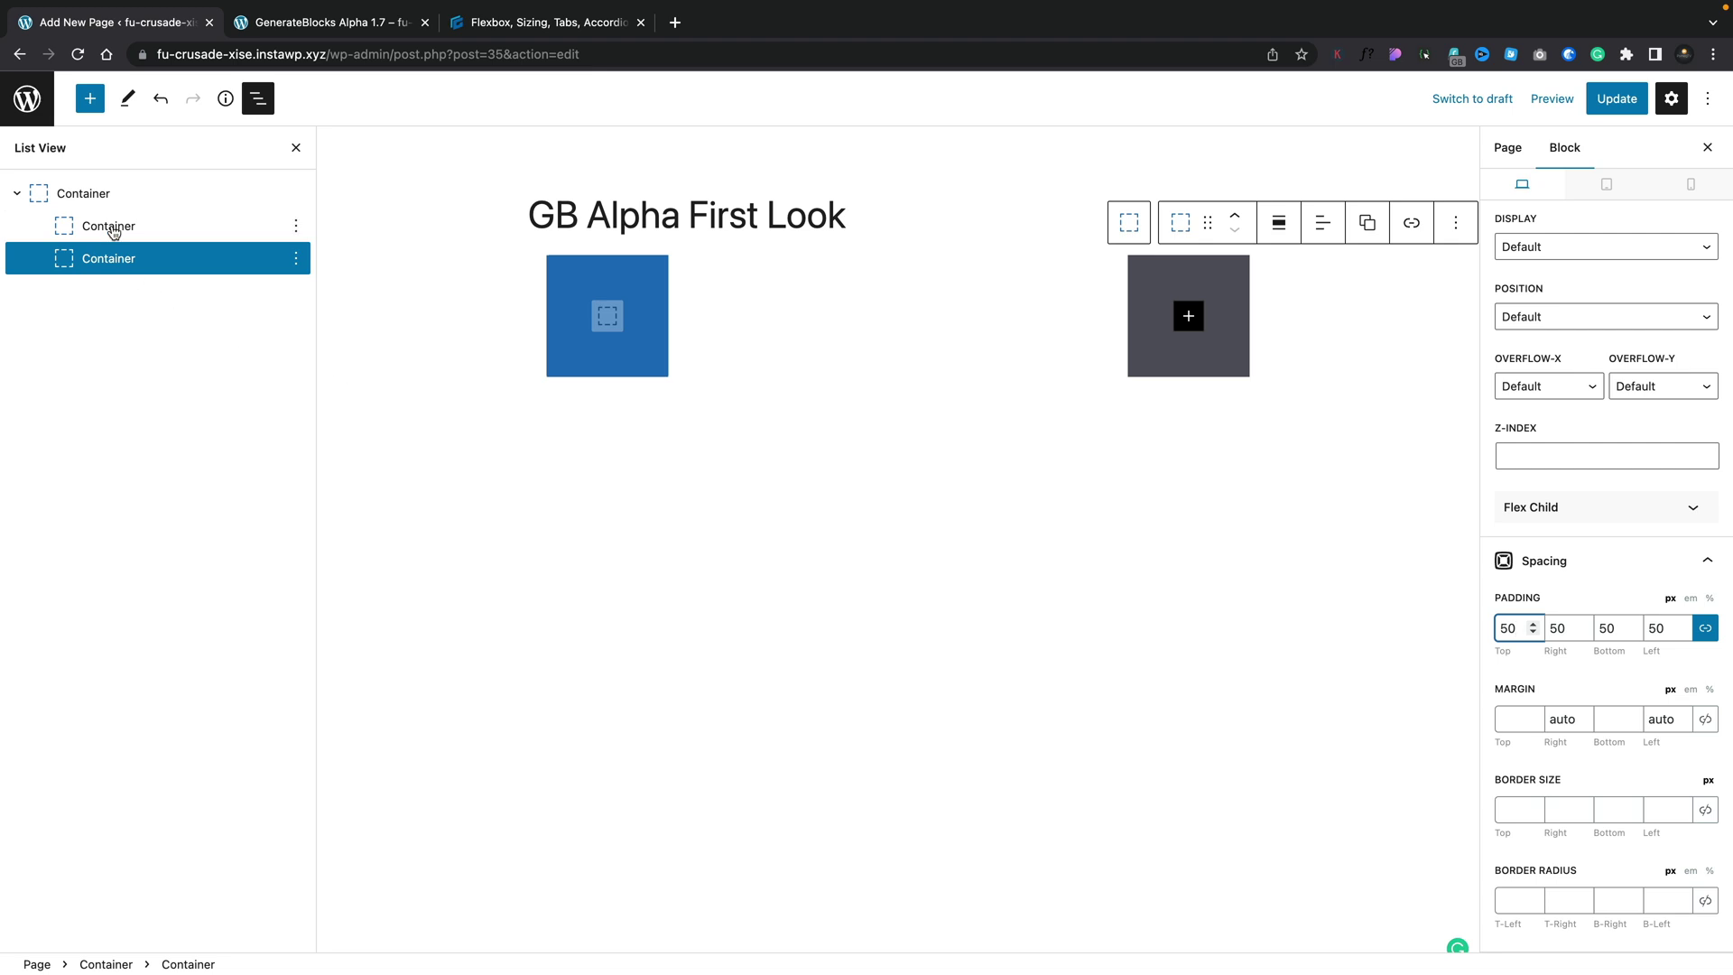
{"action": "left_click", "coordinate": [109, 197]}
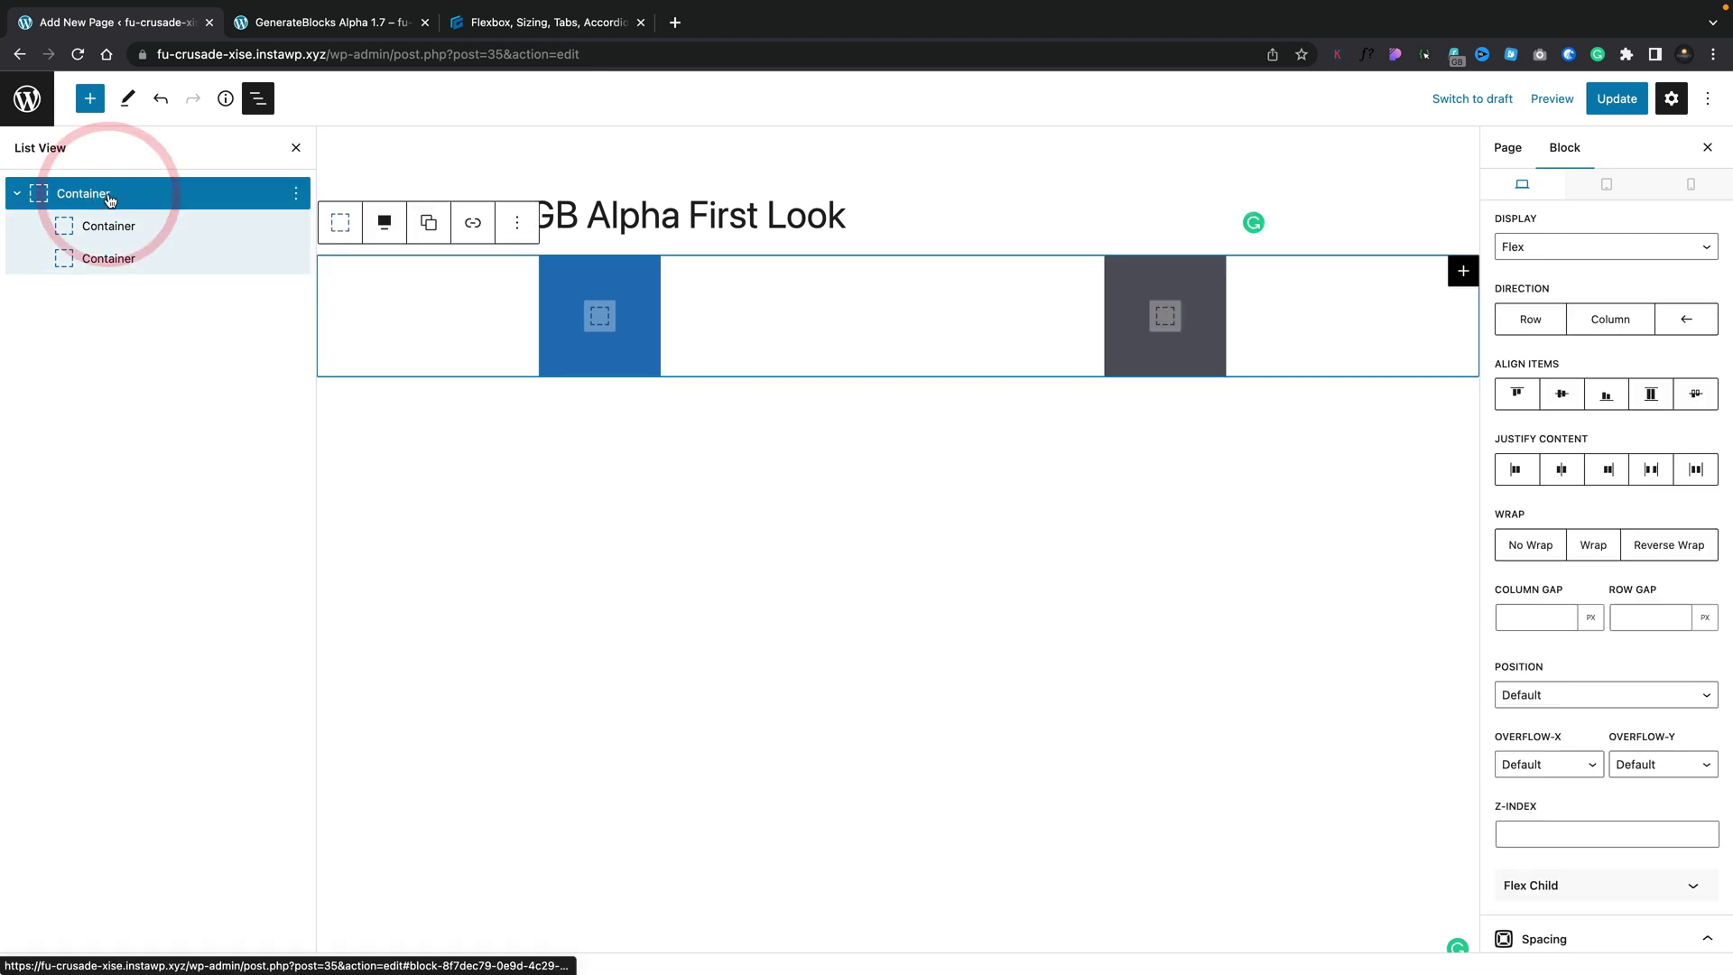
{"action": "left_click", "coordinate": [1546, 328]}
{"action": "left_click", "coordinate": [1600, 328]}
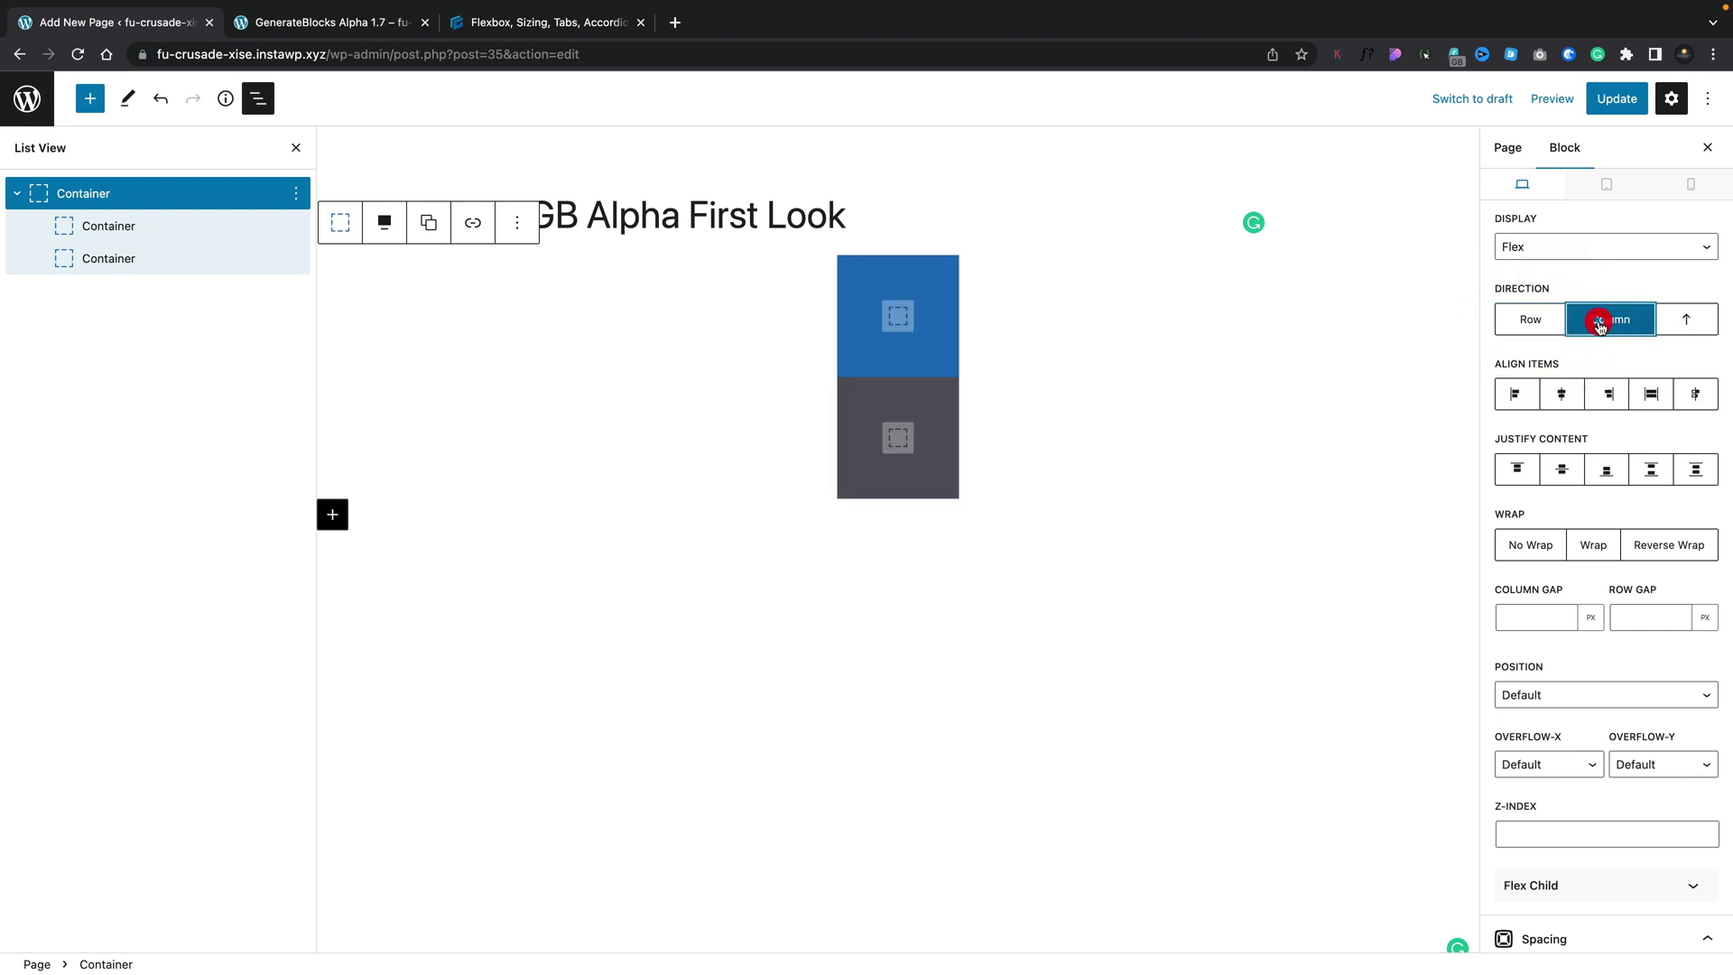
{"action": "left_click", "coordinate": [1686, 323]}
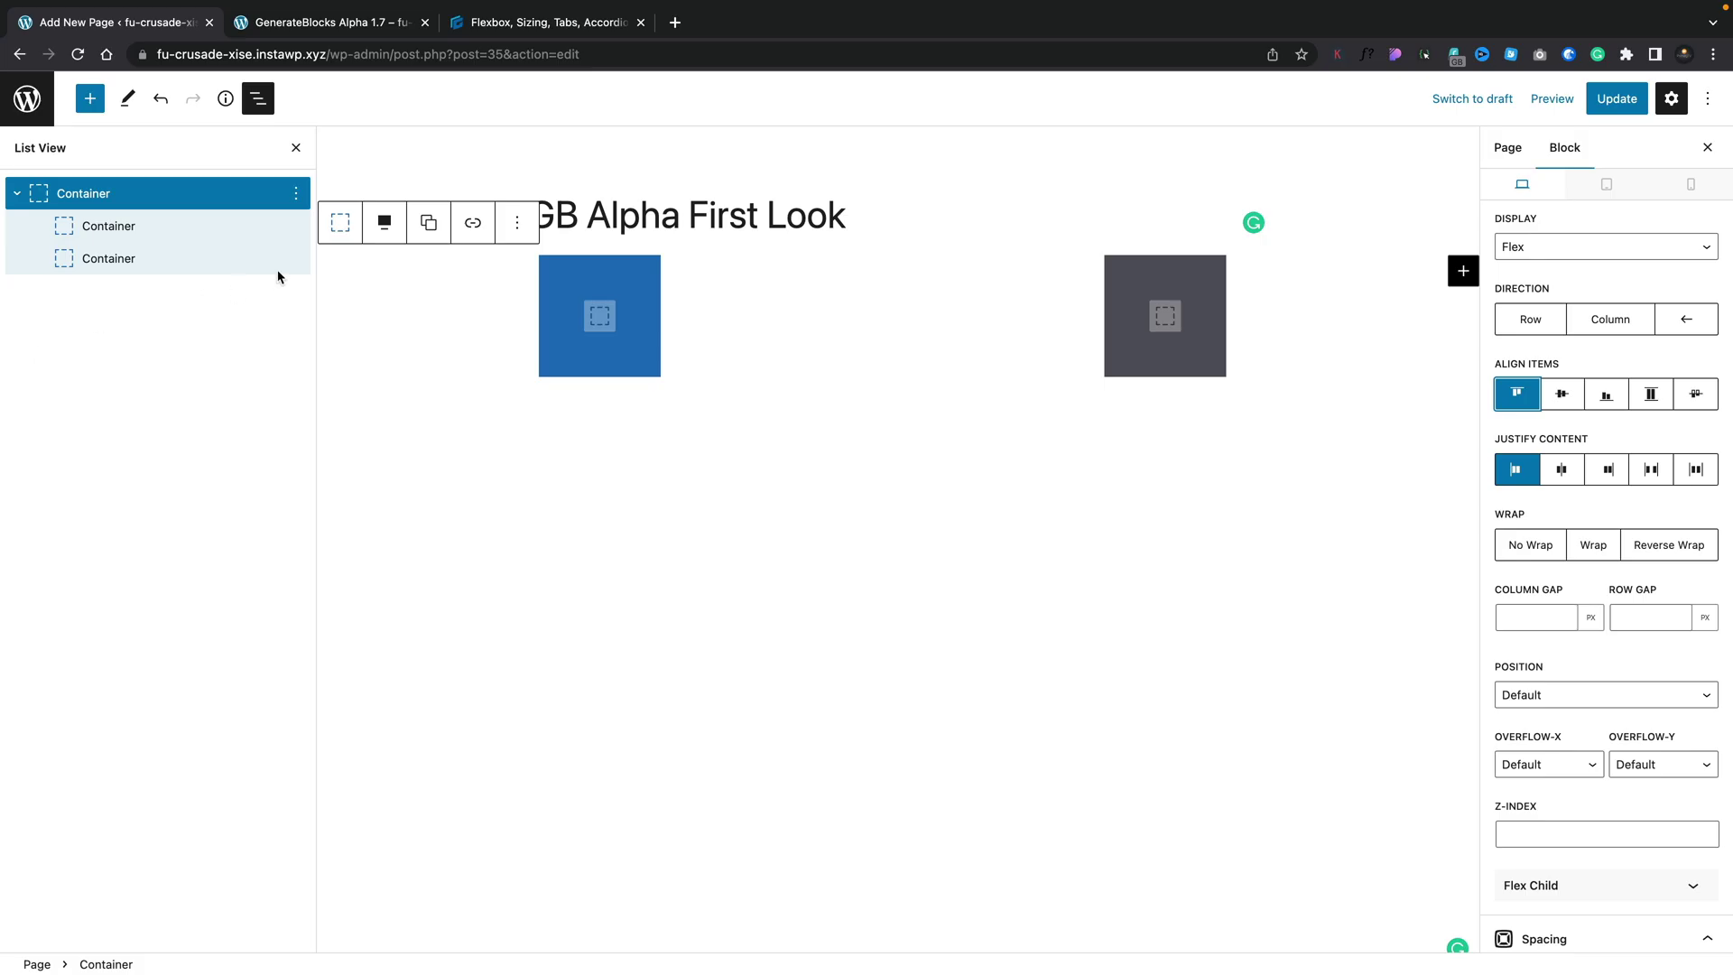
{"action": "left_click", "coordinate": [296, 193]}
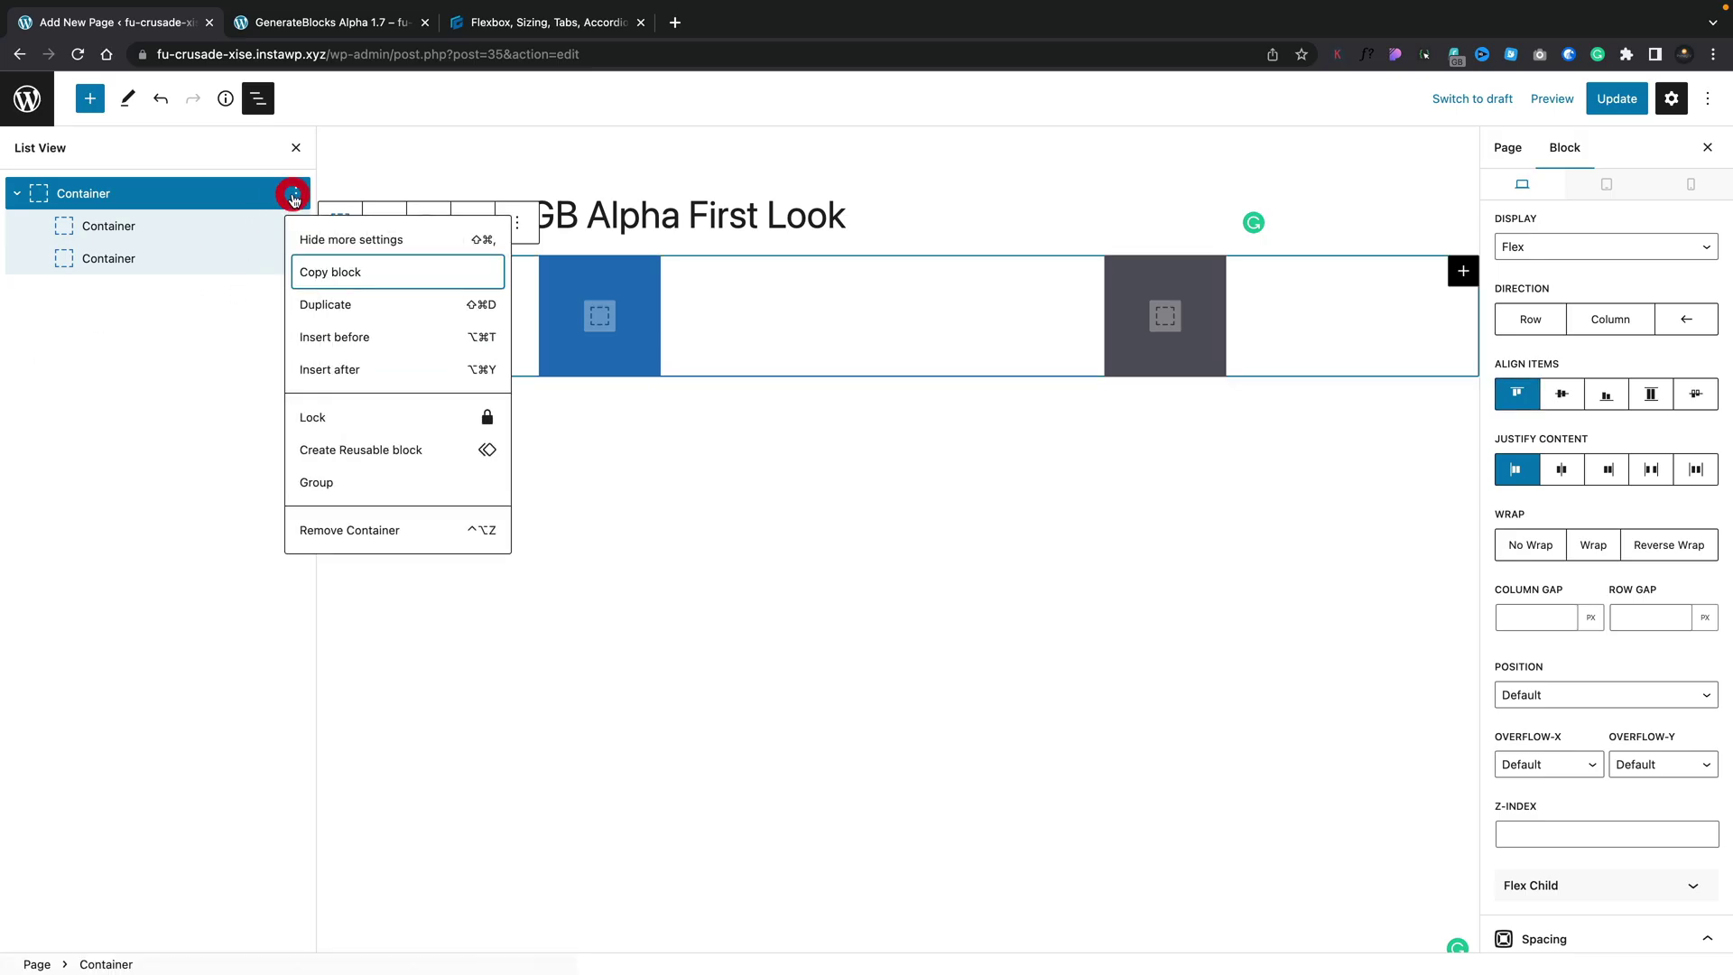
Step: Remove the old Container with both boxes and insert a new Container holding an inner Container
{"action": "left_click", "coordinate": [348, 529]}
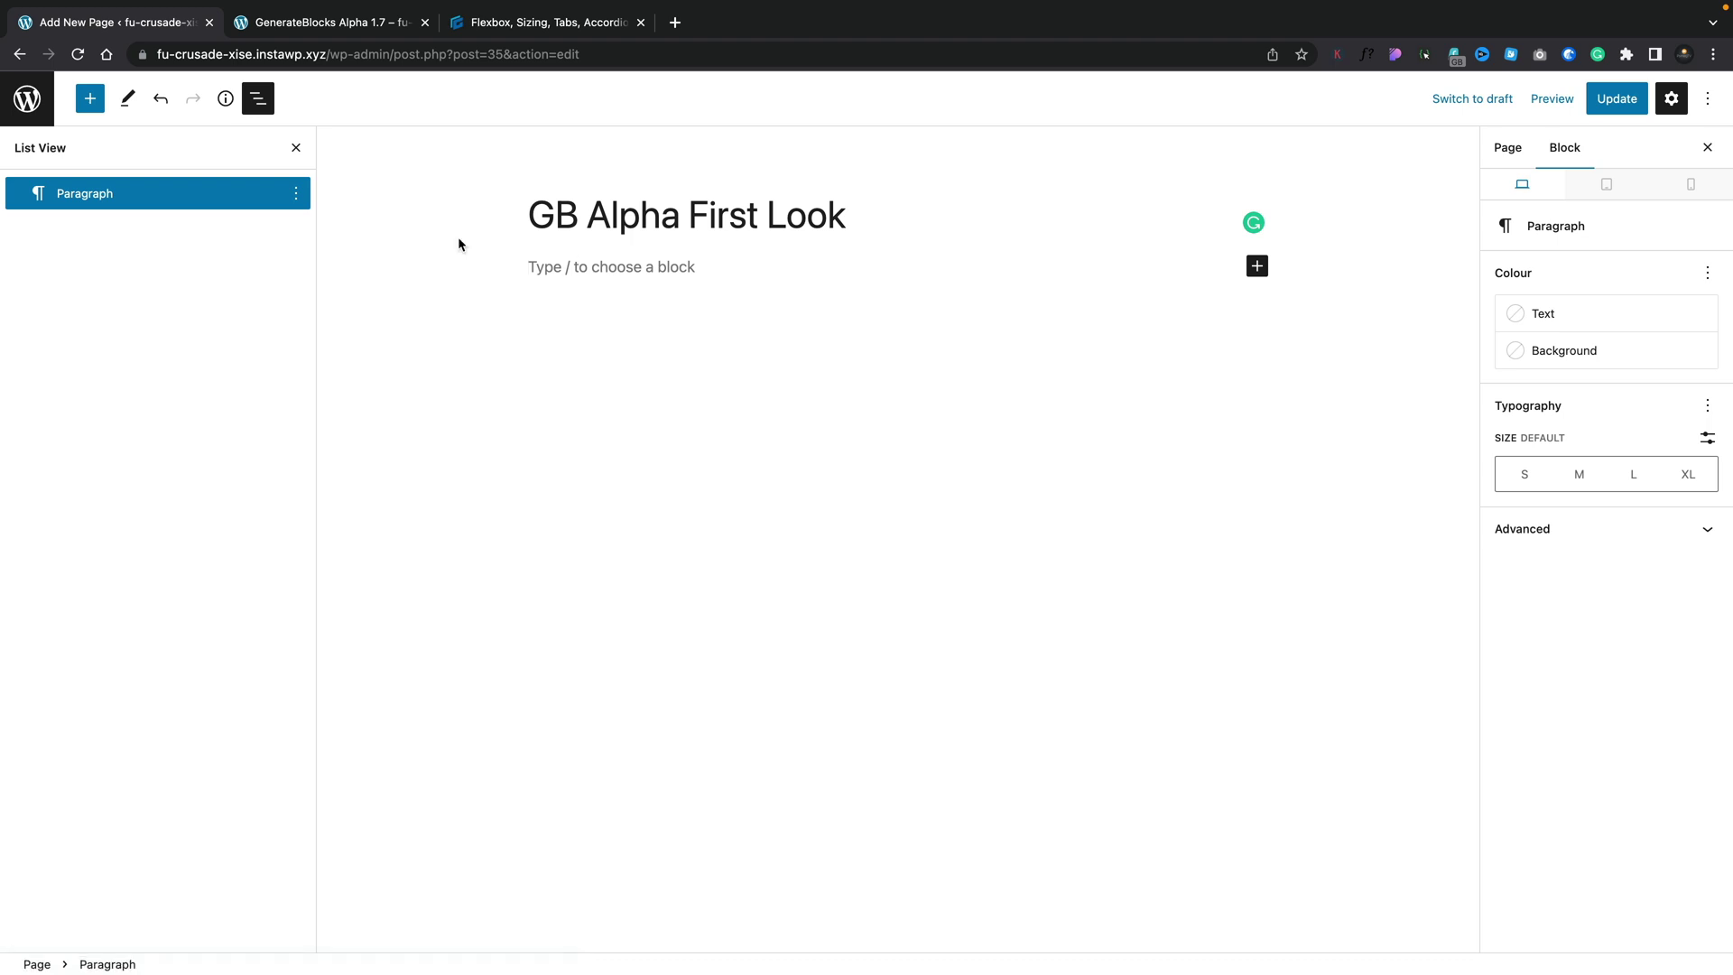
{"action": "left_click", "coordinate": [78, 99]}
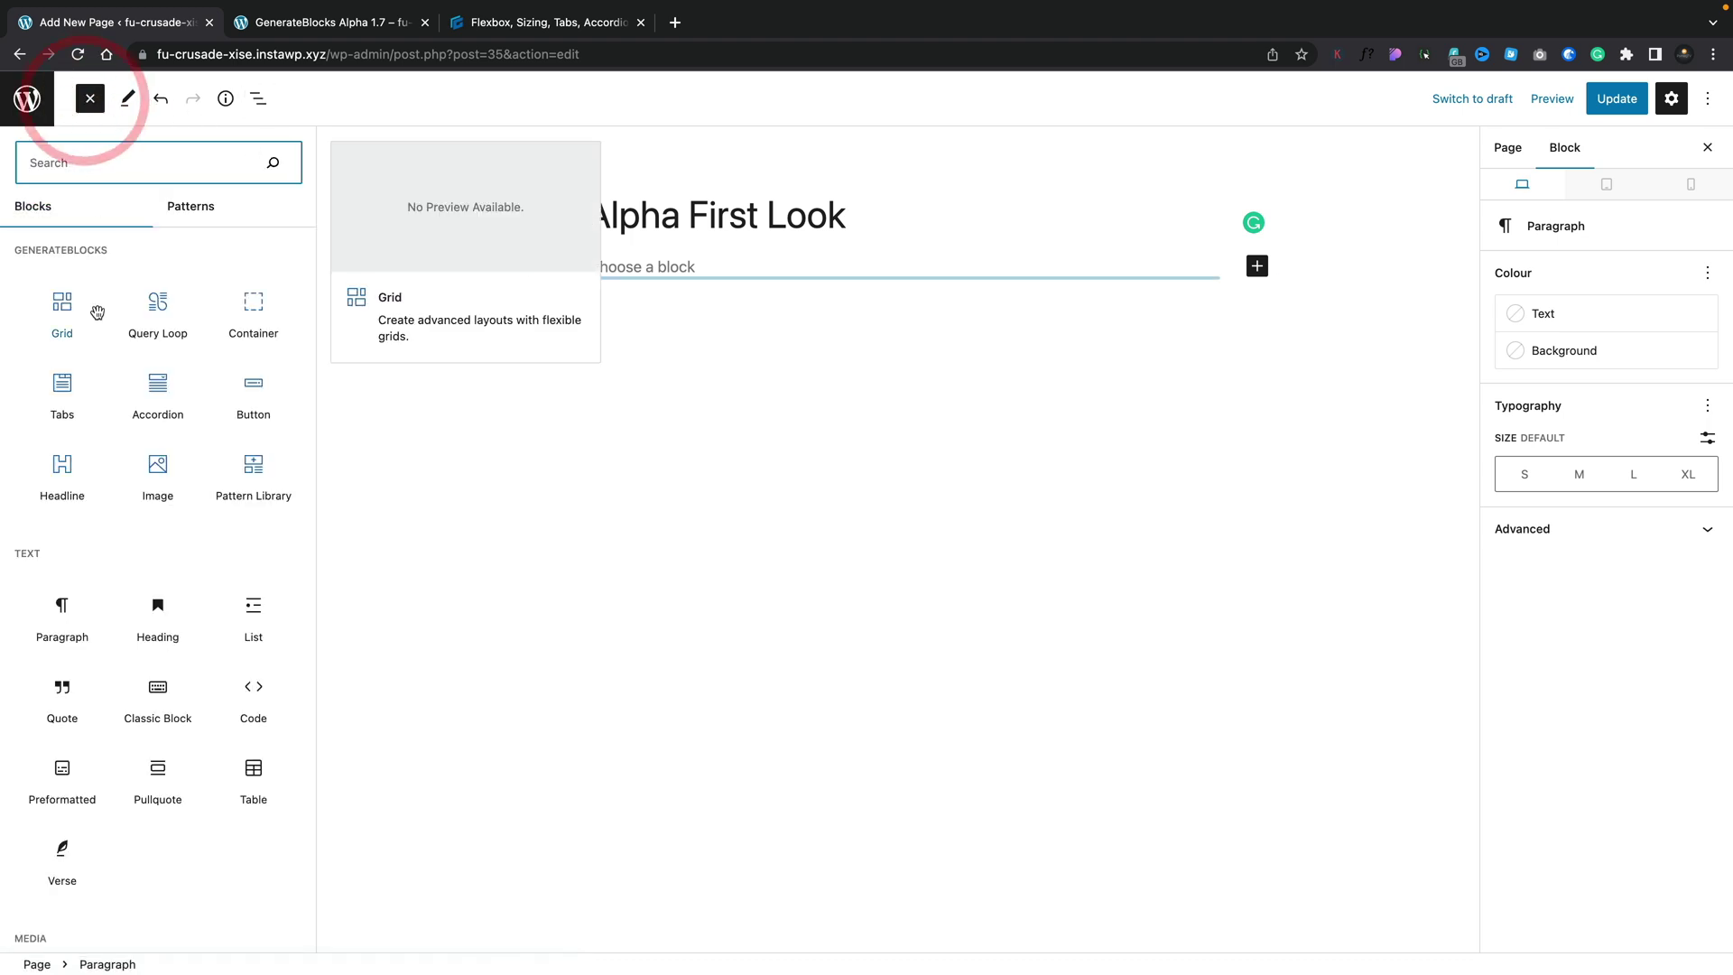
{"action": "left_click", "coordinate": [262, 316]}
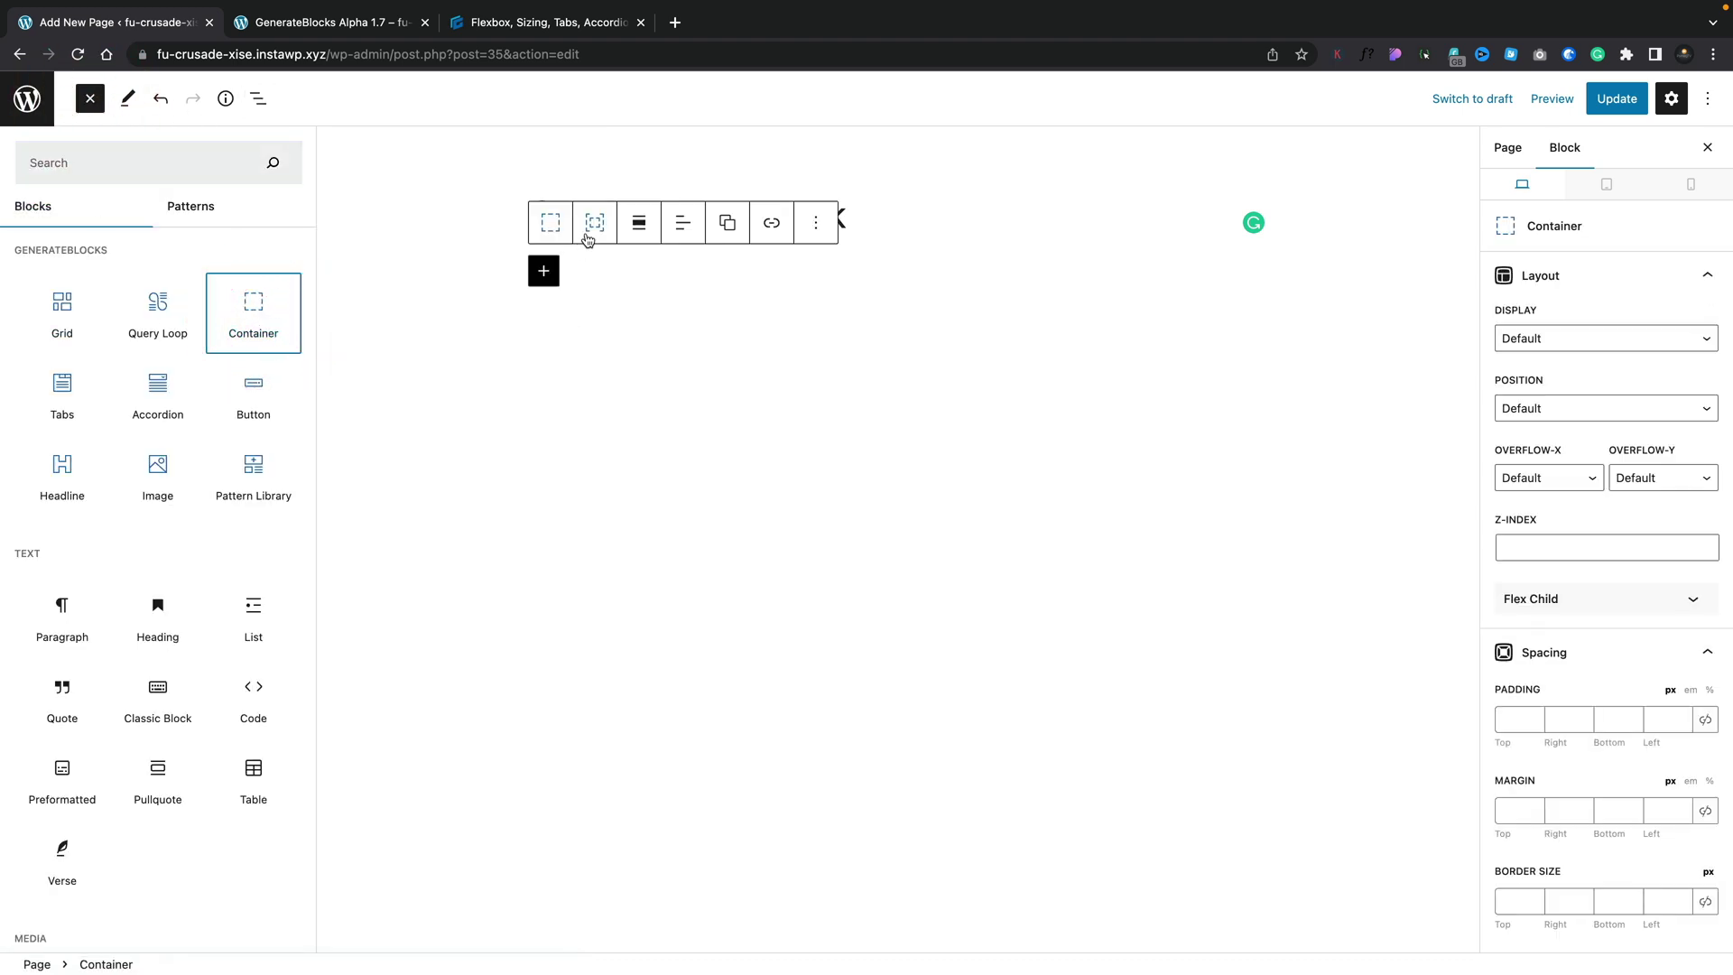
{"action": "left_click", "coordinate": [596, 218]}
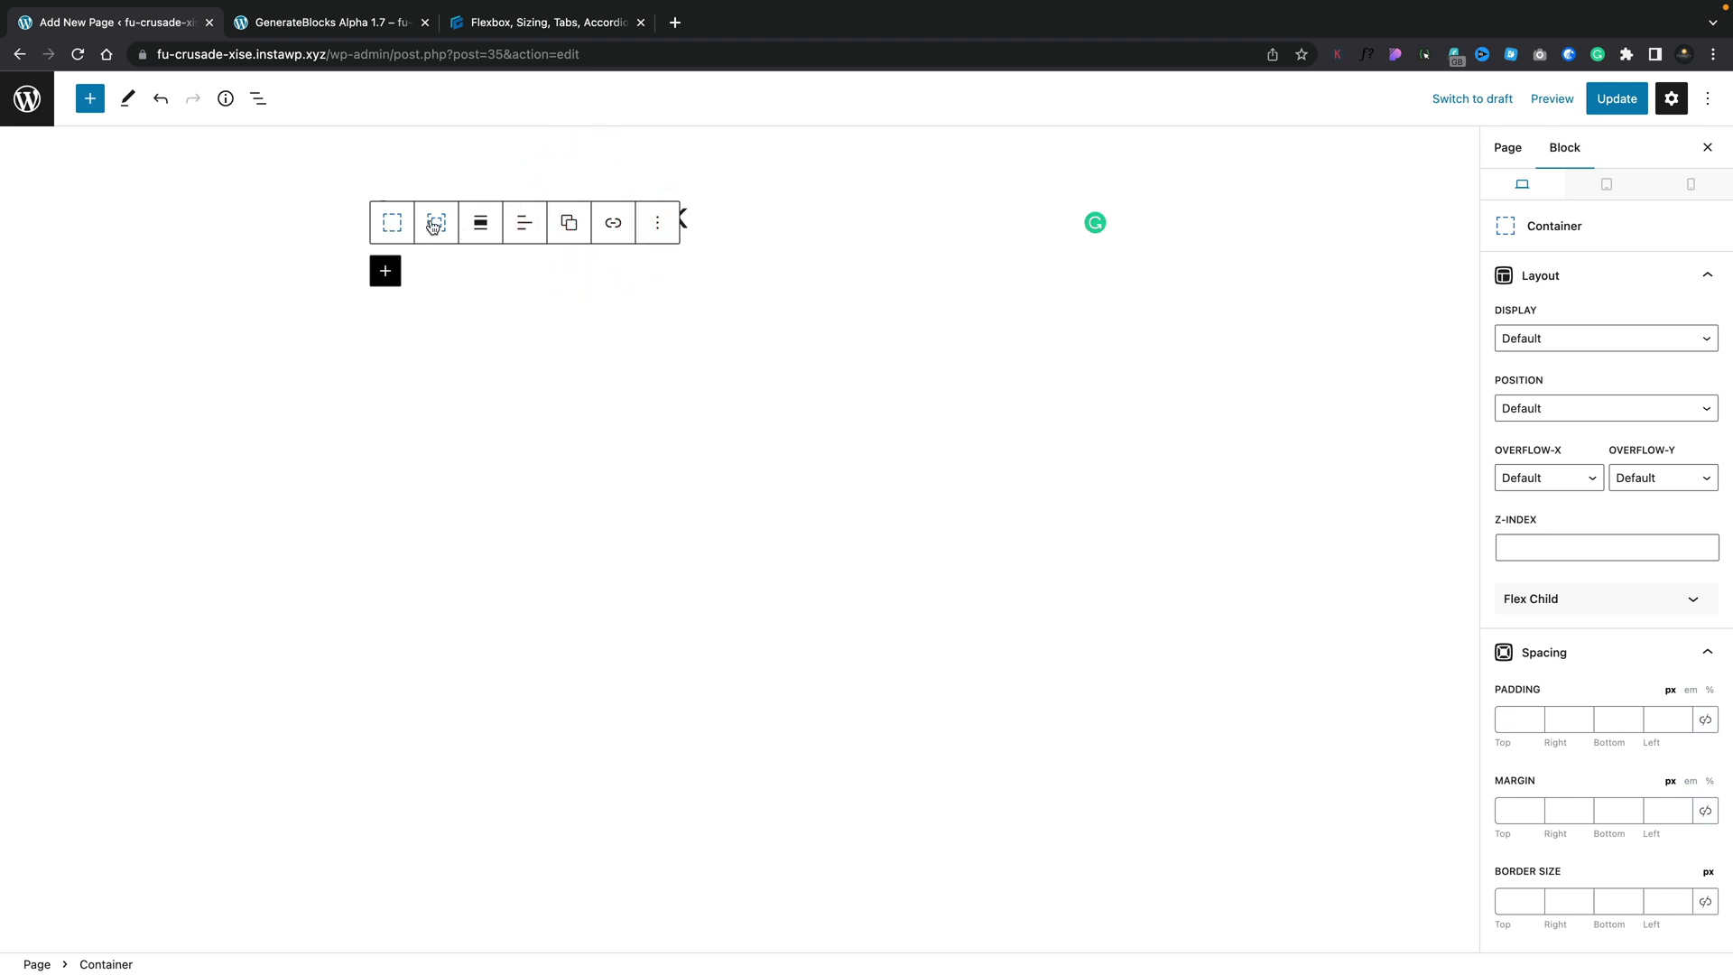
{"action": "left_click", "coordinate": [433, 224]}
Step: Make the new outer Container full width and select its inner Container
{"action": "left_click", "coordinate": [258, 99]}
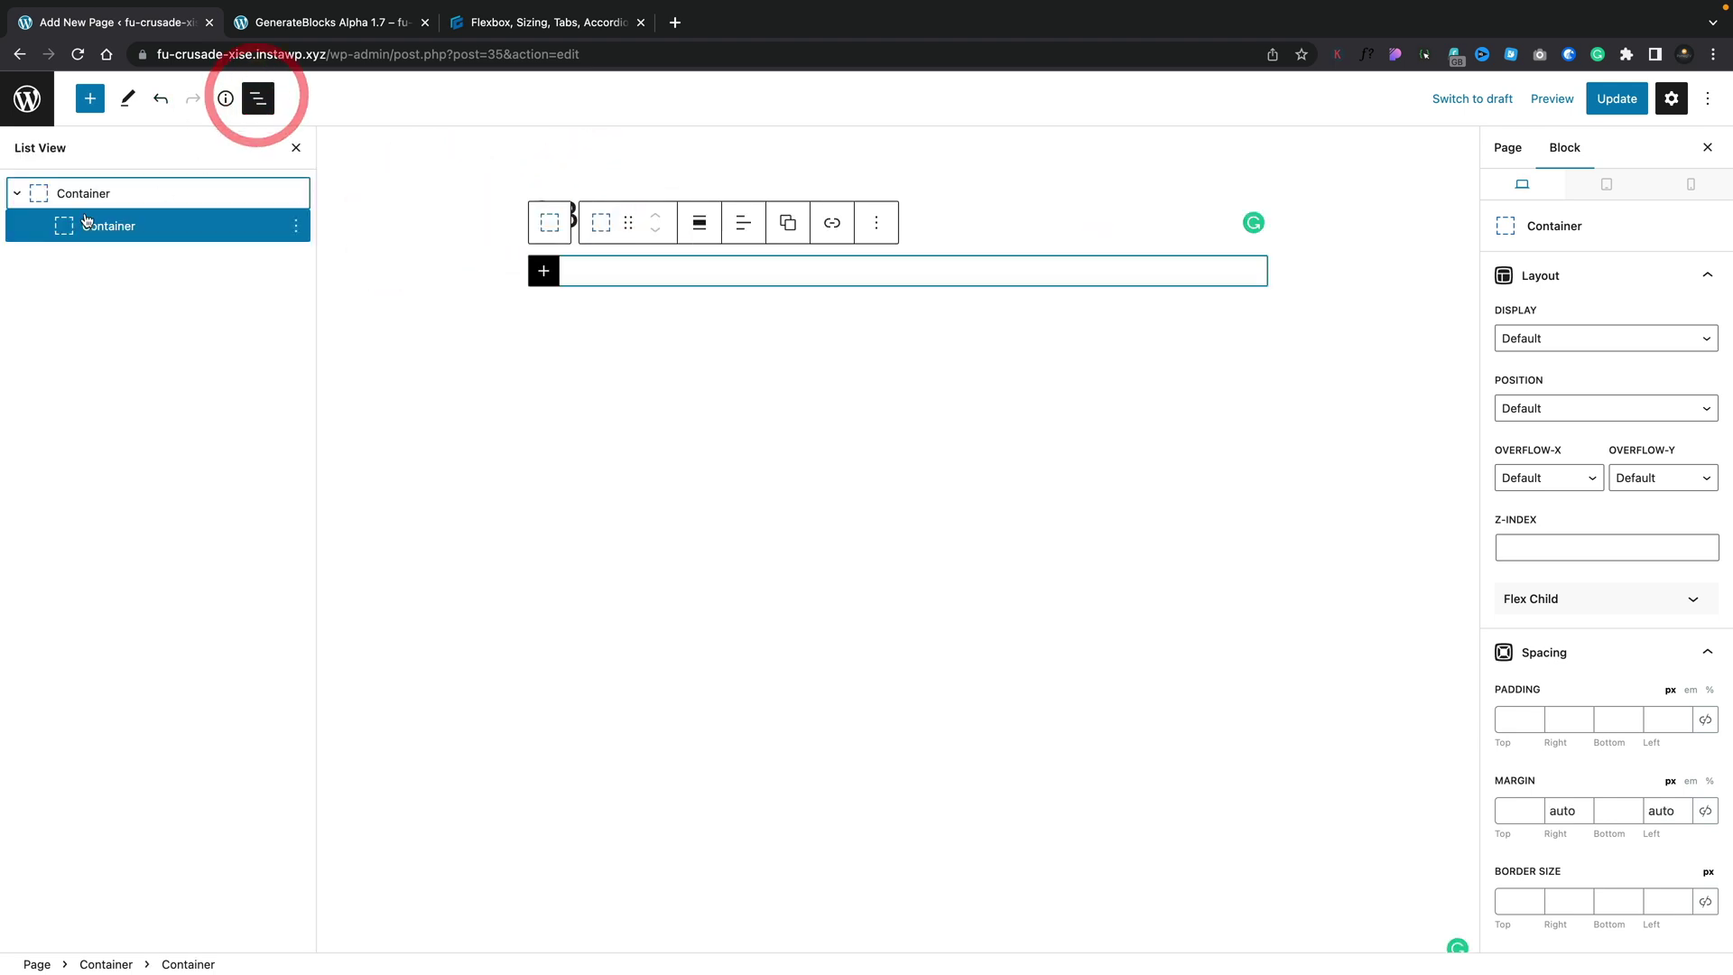
{"action": "left_click", "coordinate": [100, 194]}
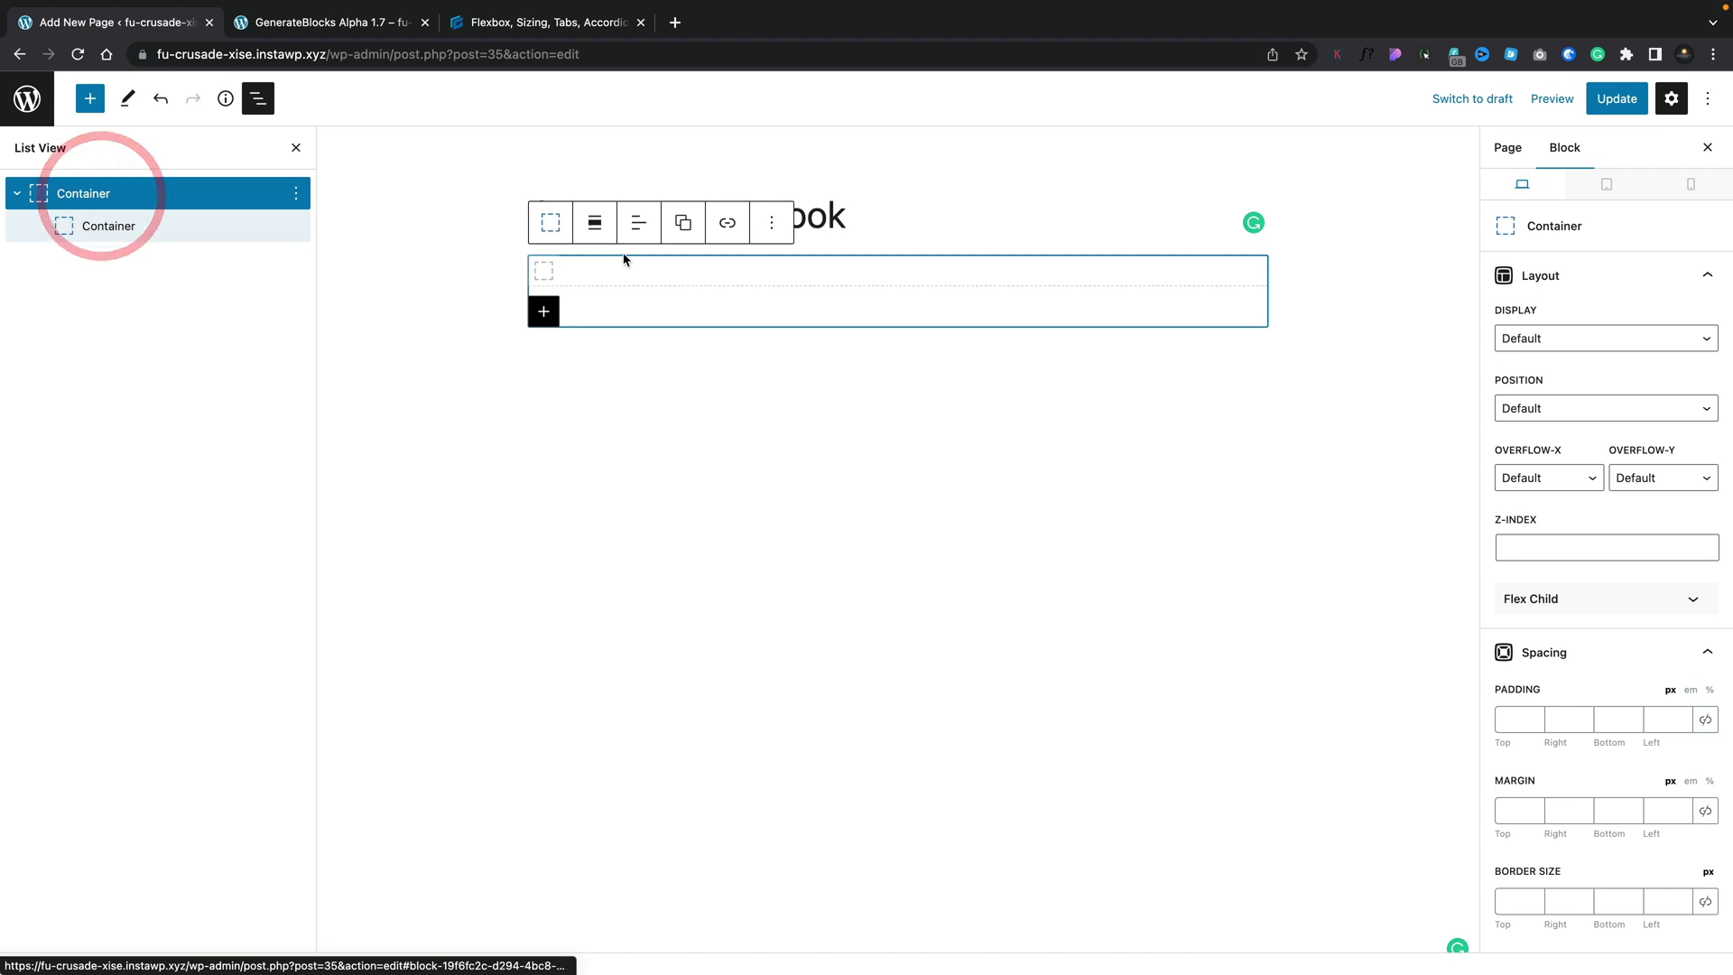
{"action": "left_click", "coordinate": [595, 222]}
{"action": "left_click", "coordinate": [604, 337]}
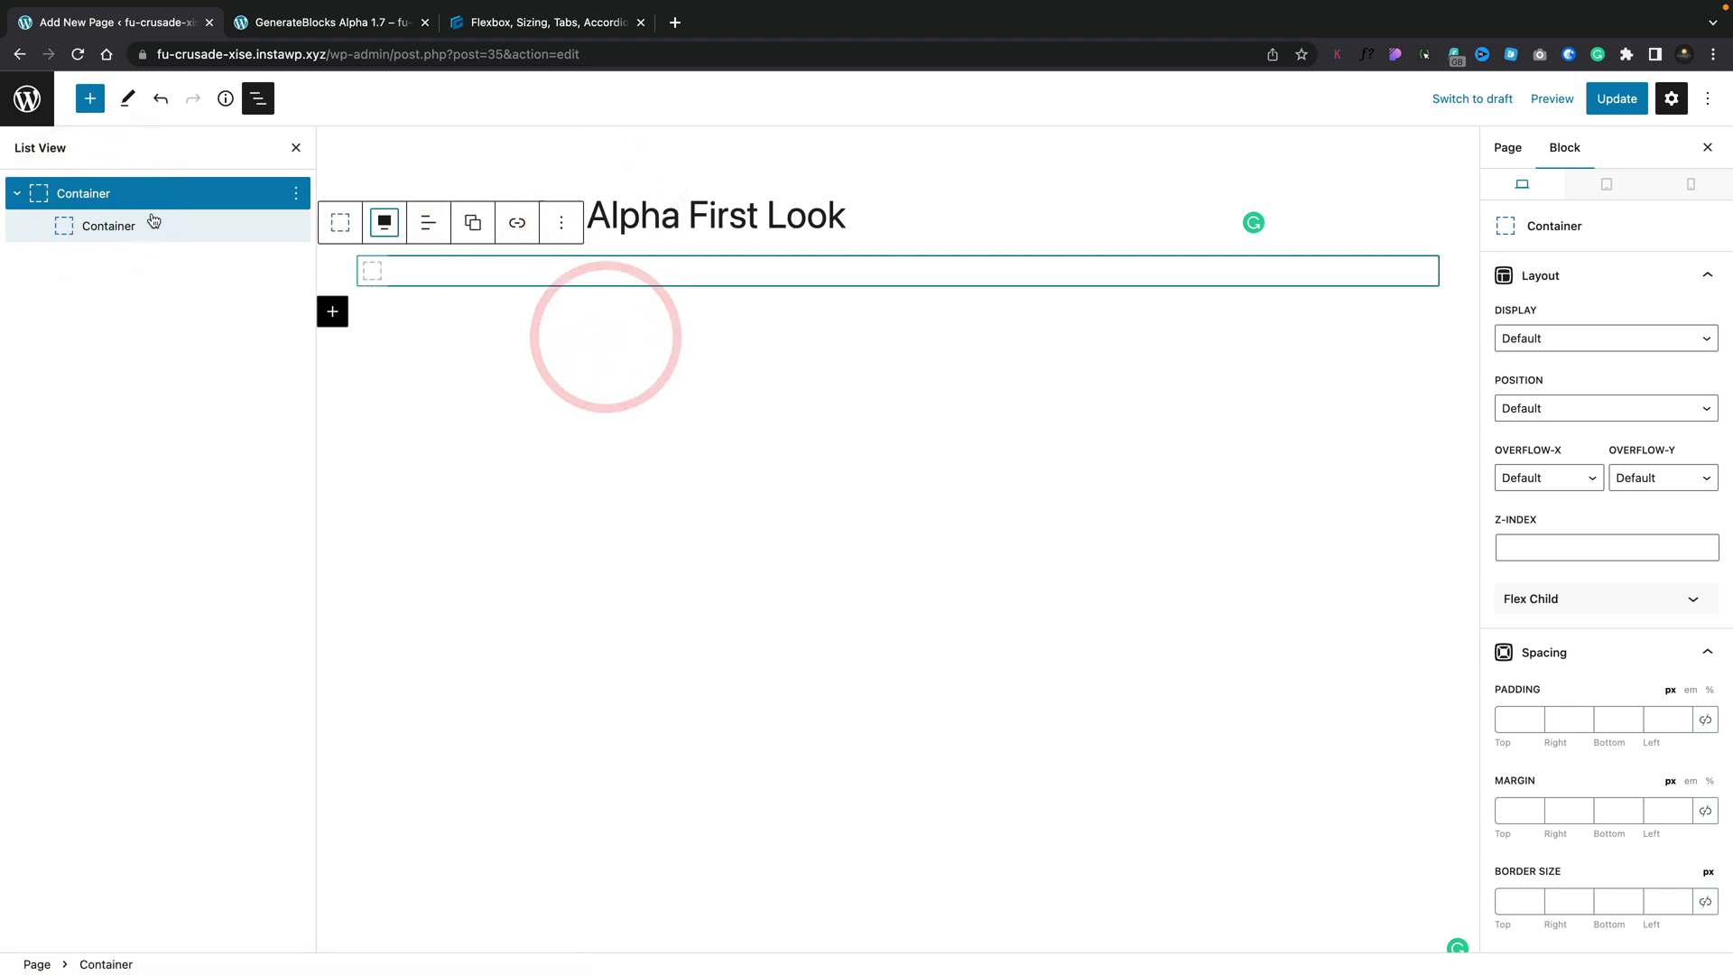
{"action": "left_click", "coordinate": [153, 222]}
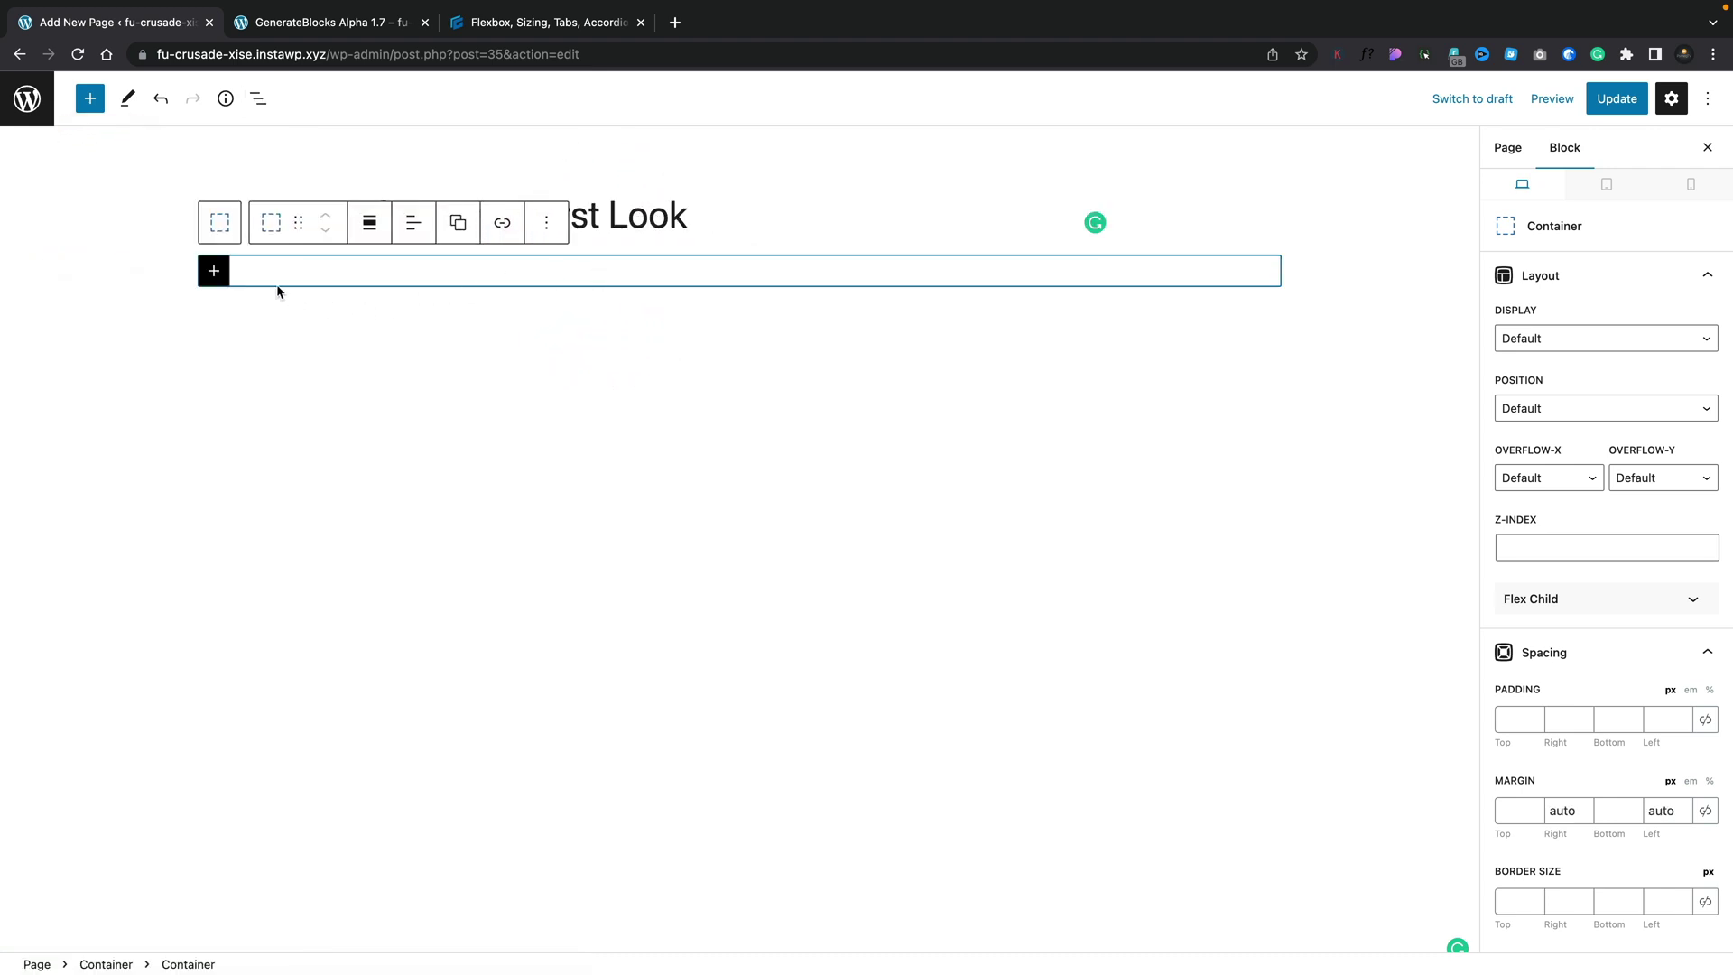
Step: Insert a Tabs block with the Horizontal Tabs layout inside the inner Container
{"action": "left_click", "coordinate": [213, 271]}
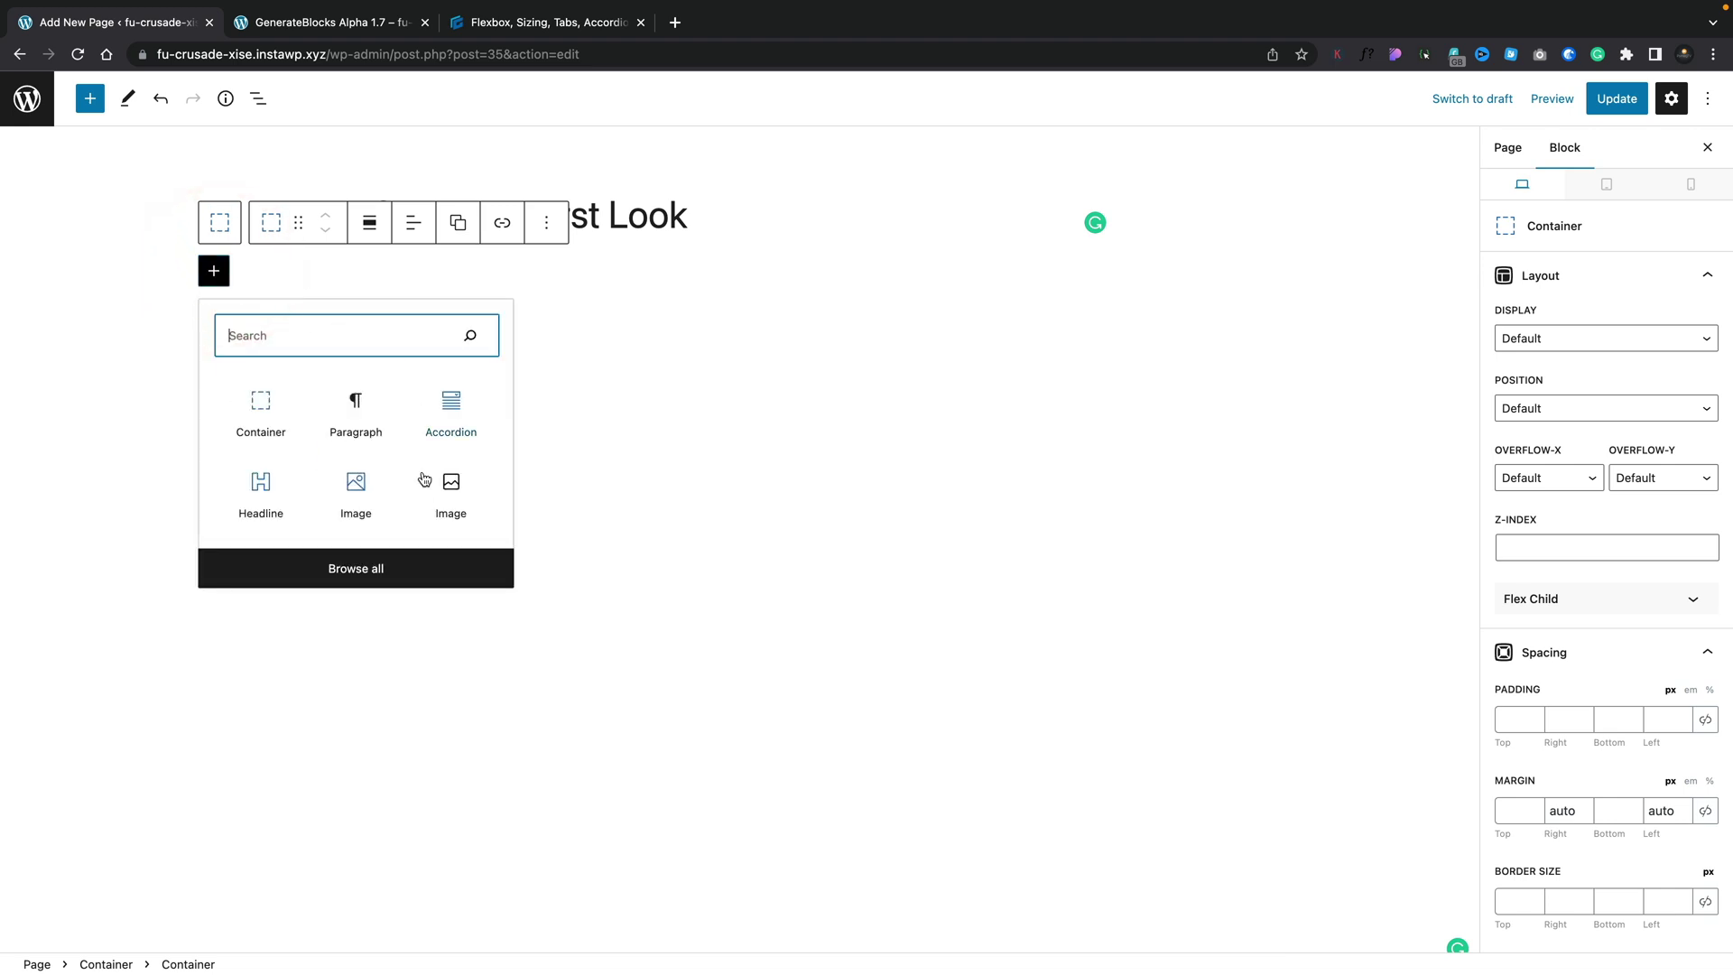
{"action": "left_click", "coordinate": [339, 578]}
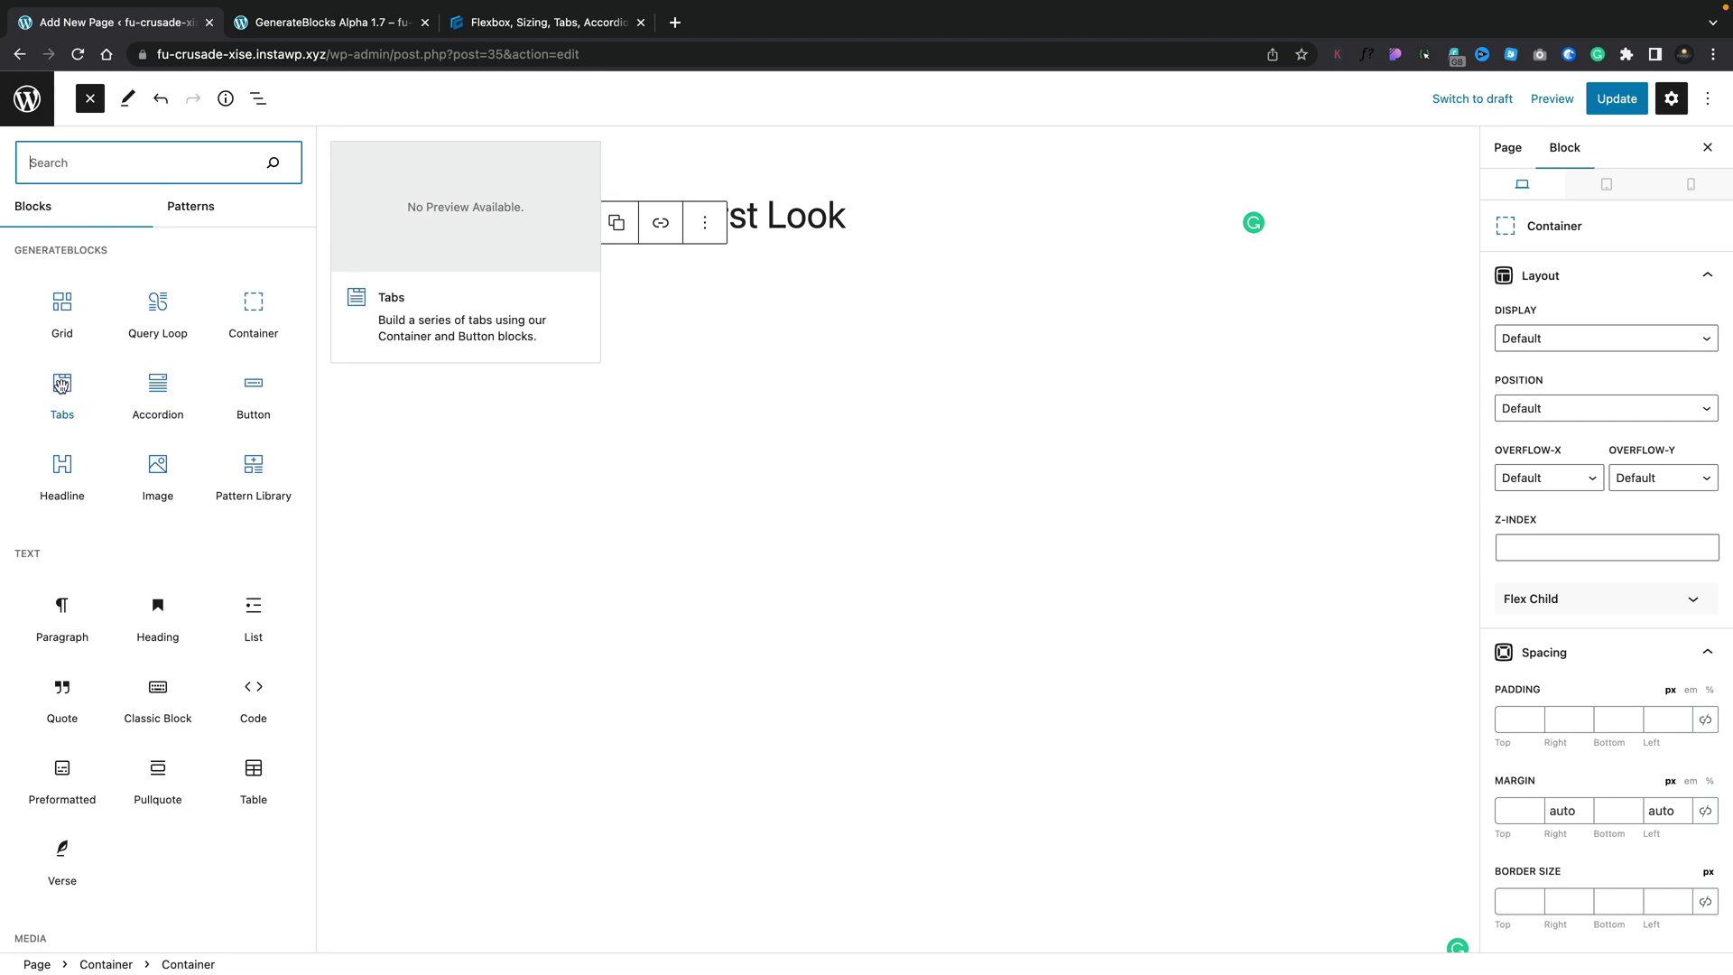
{"action": "left_click", "coordinate": [61, 386]}
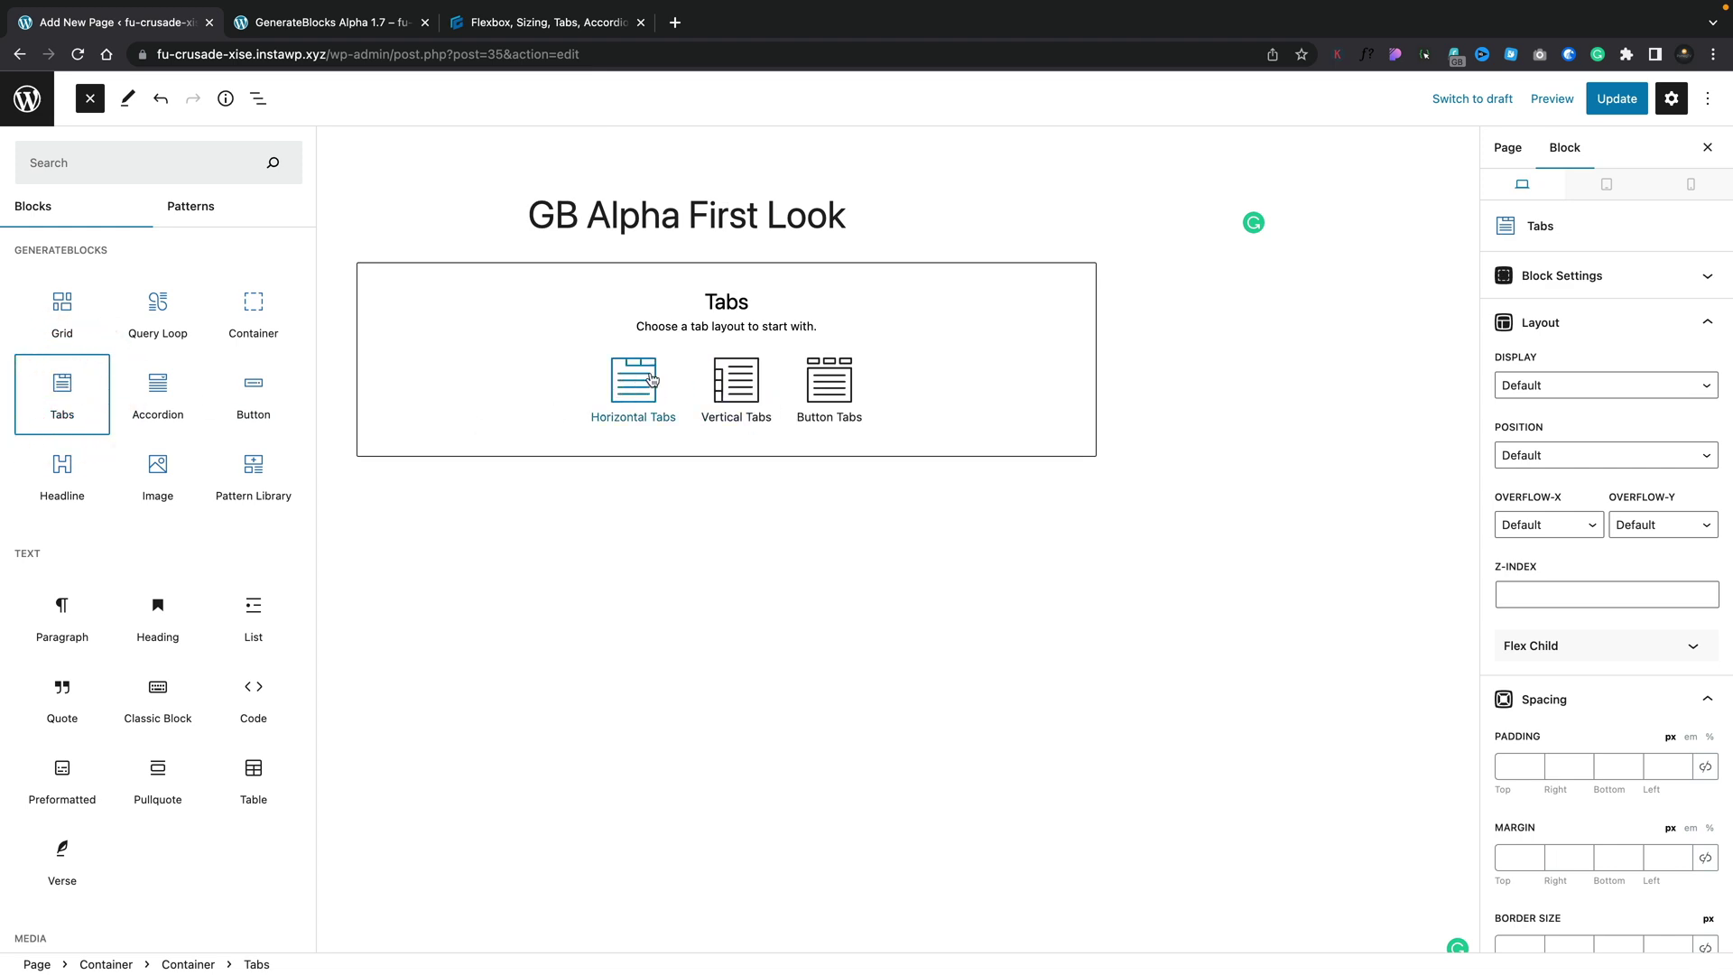
{"action": "left_click", "coordinate": [637, 378]}
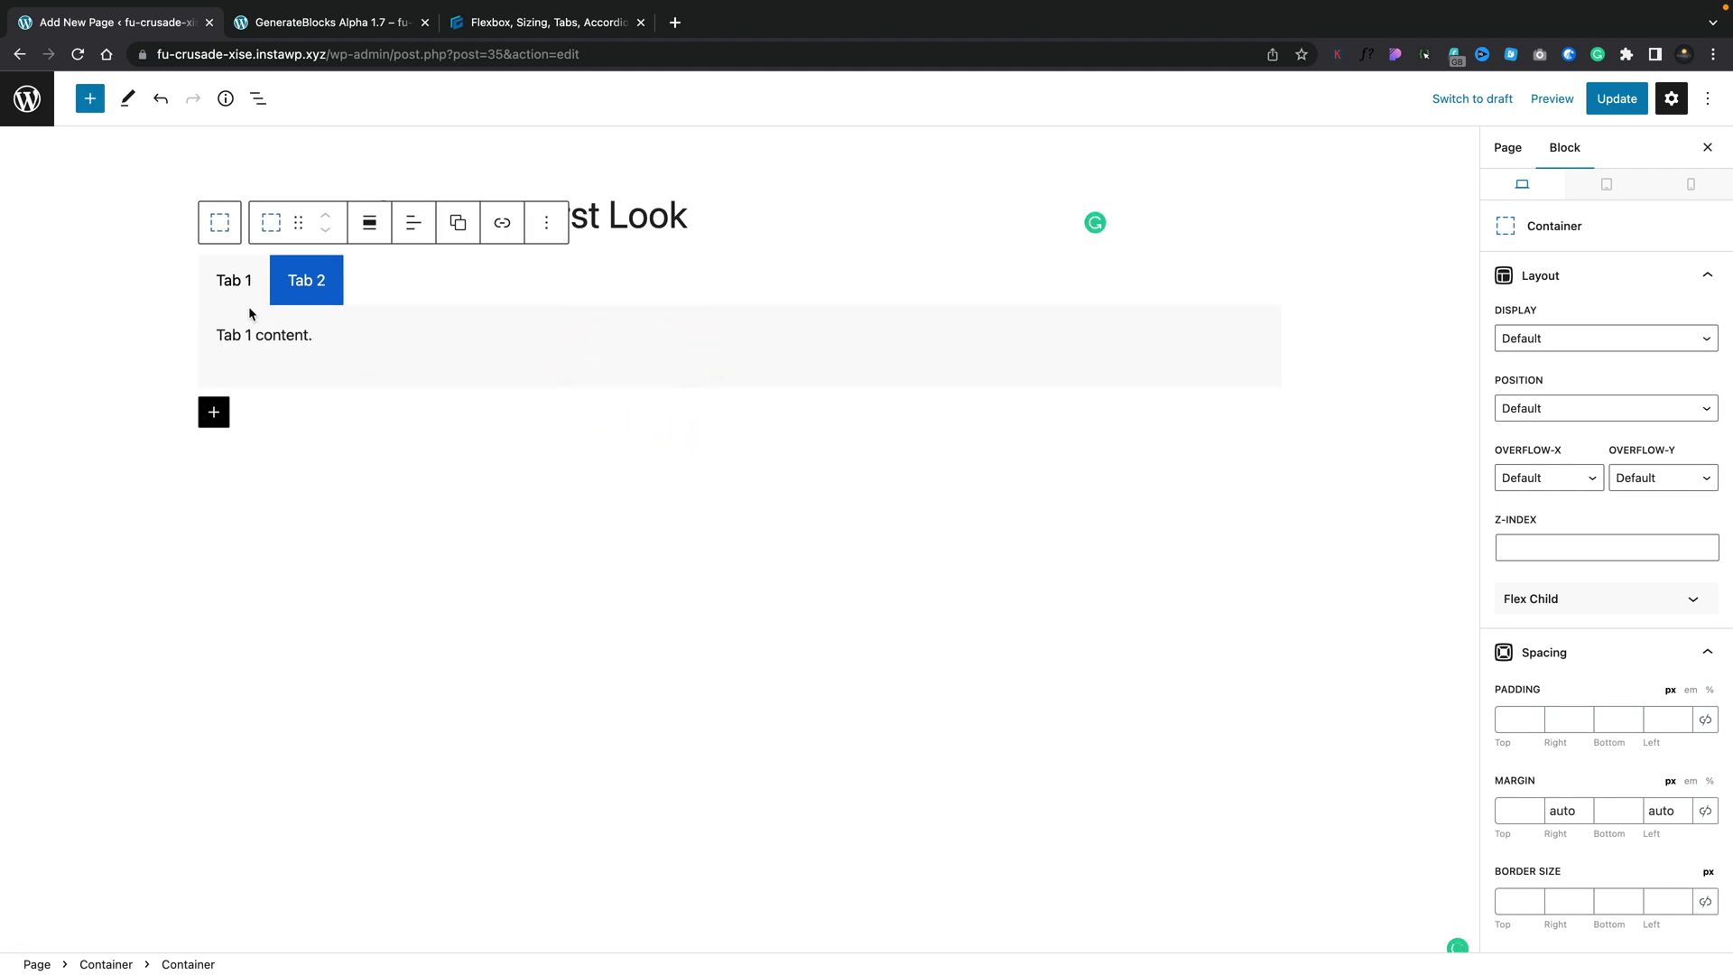
Step: Expand the Tabs block in List View and select the first tab's content item
{"action": "left_click", "coordinate": [258, 99]}
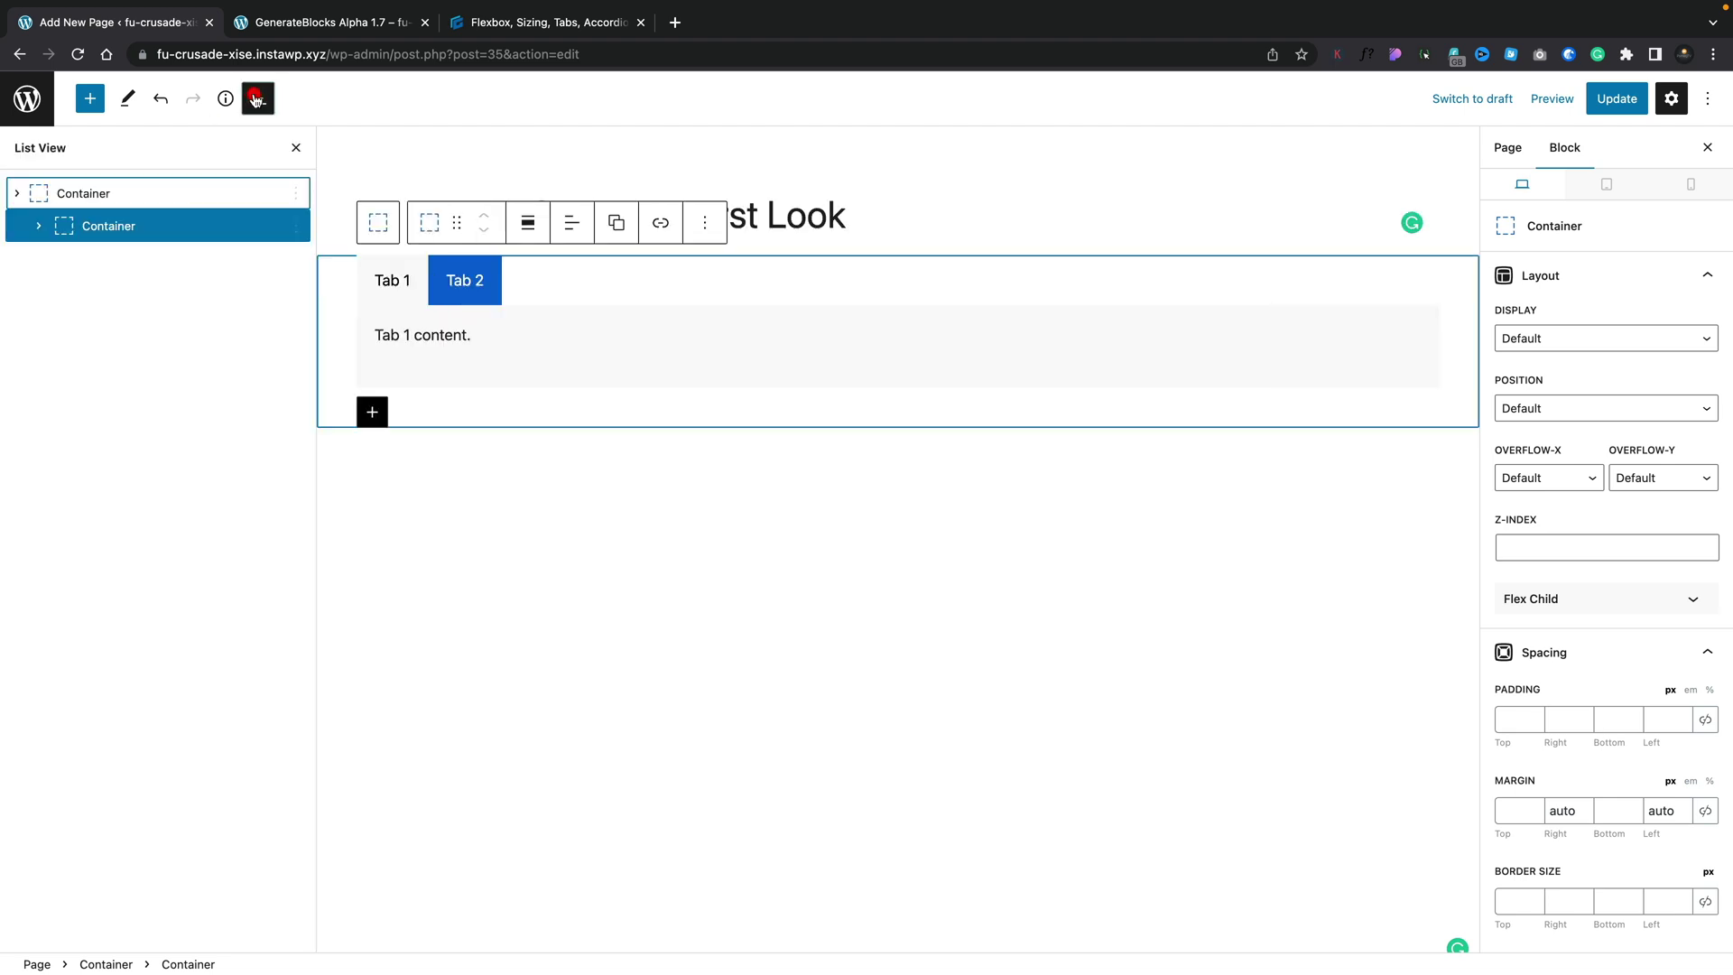
{"action": "left_click", "coordinate": [38, 226]}
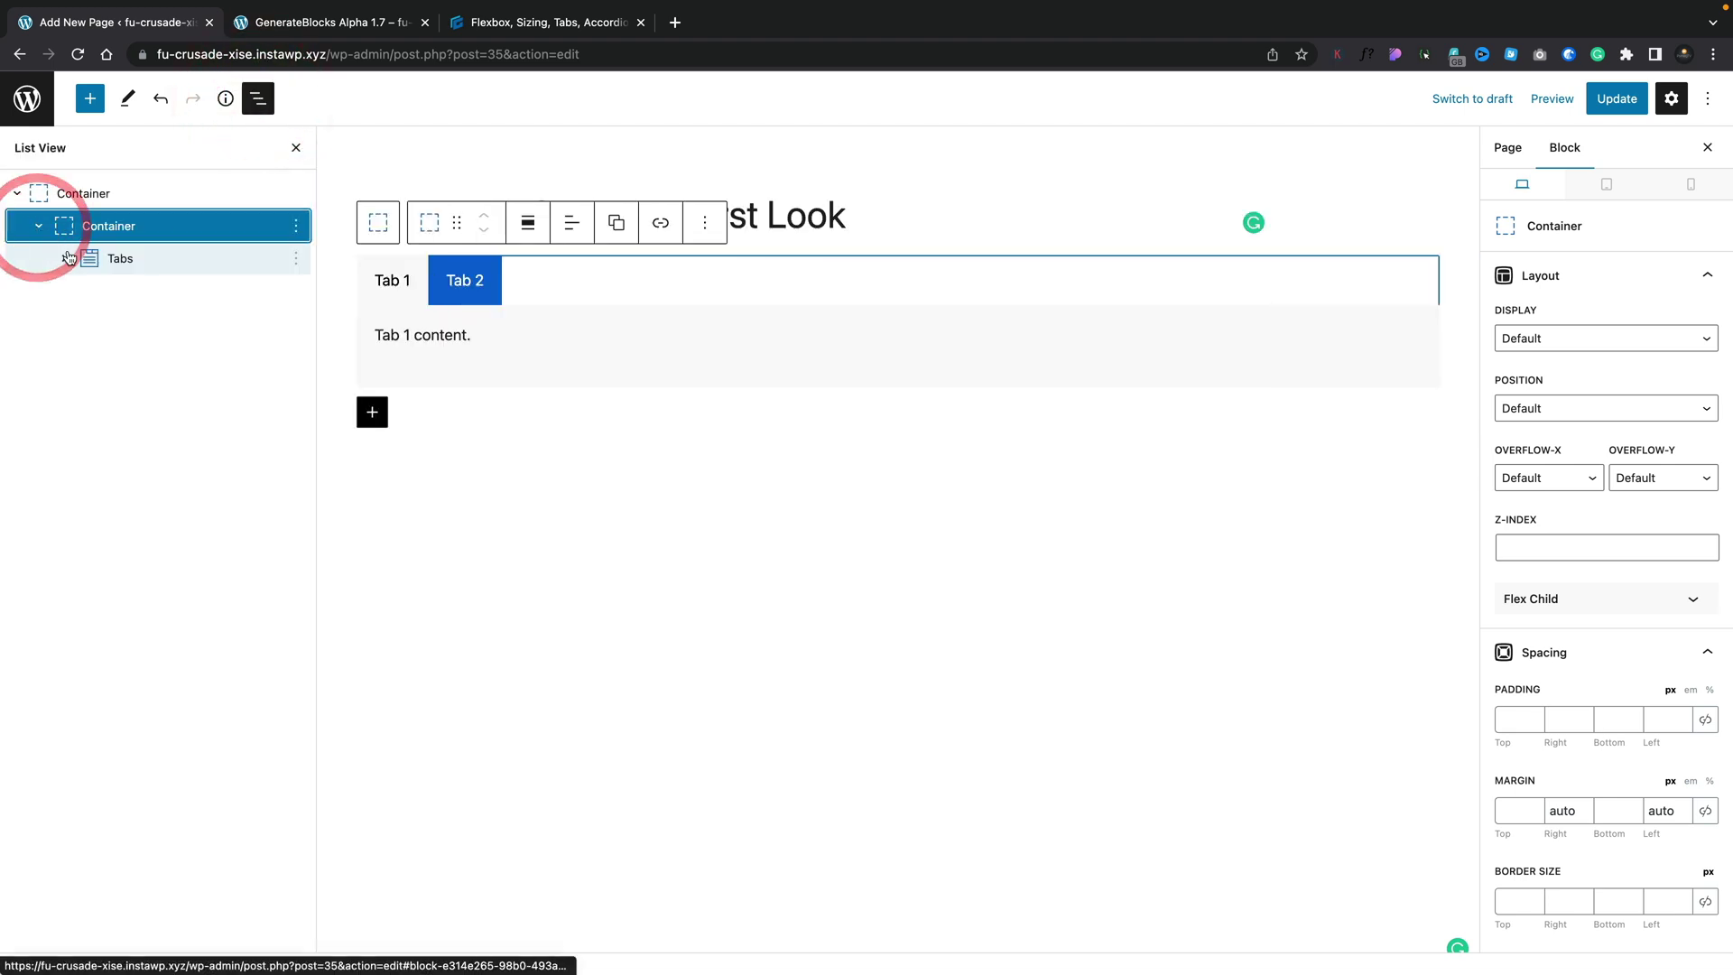
{"action": "left_click", "coordinate": [64, 258]}
{"action": "left_click", "coordinate": [88, 291]}
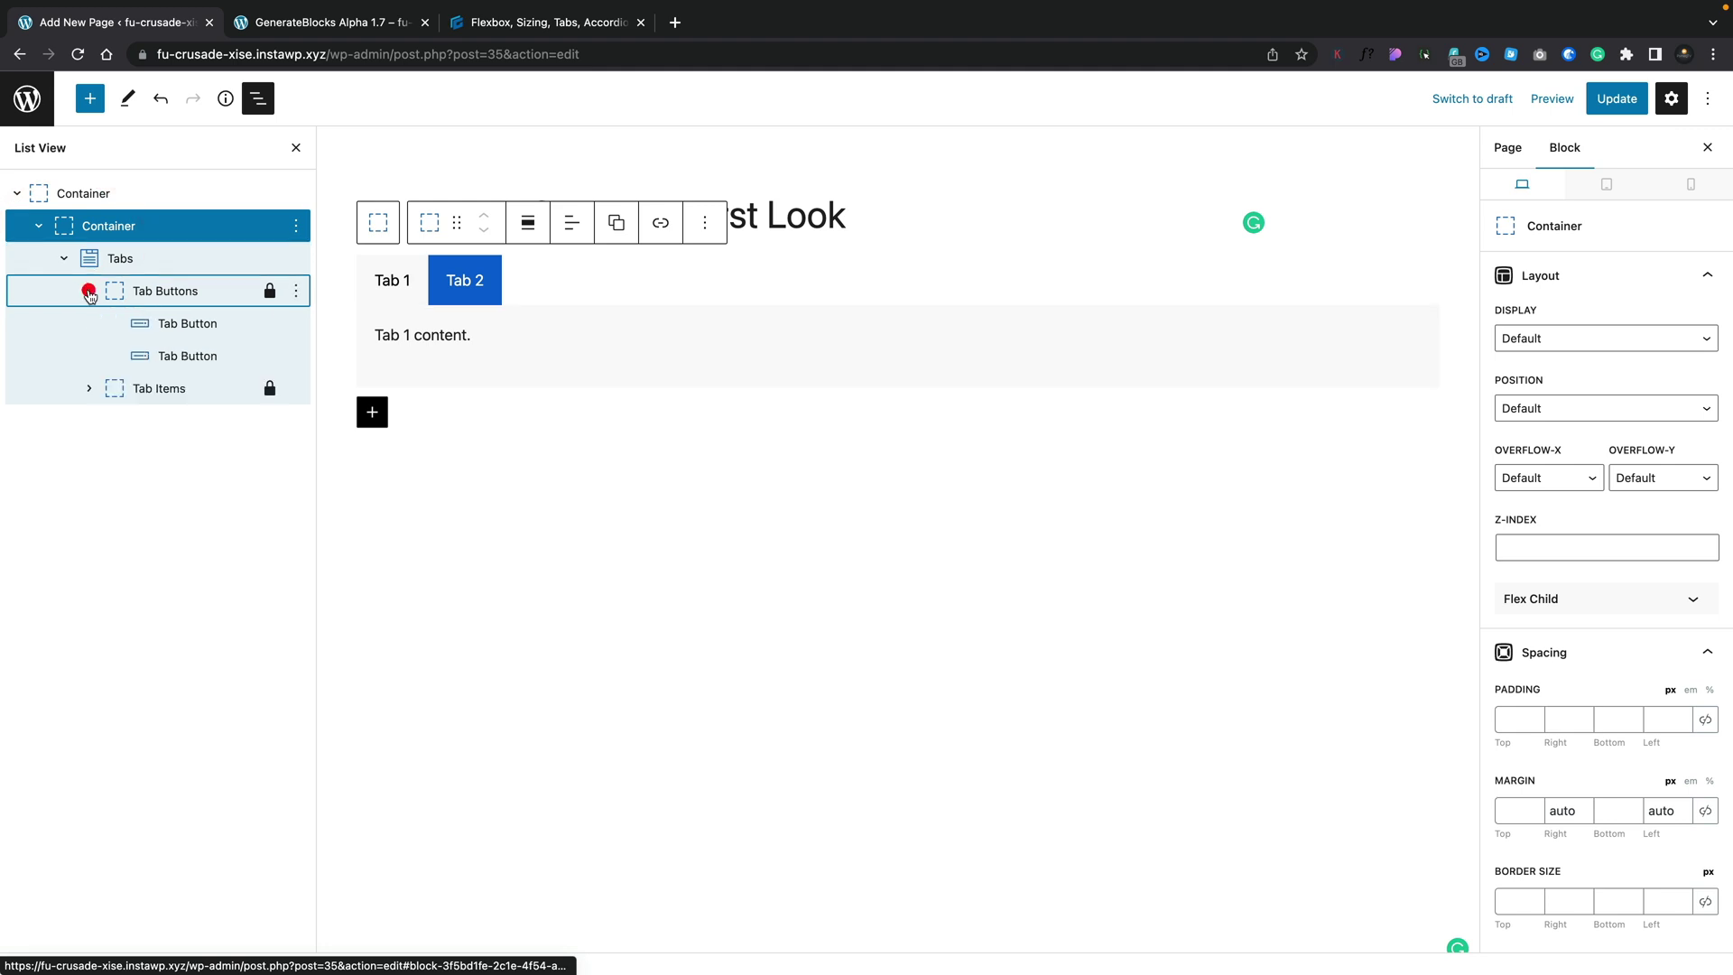
{"action": "left_click", "coordinate": [89, 388]}
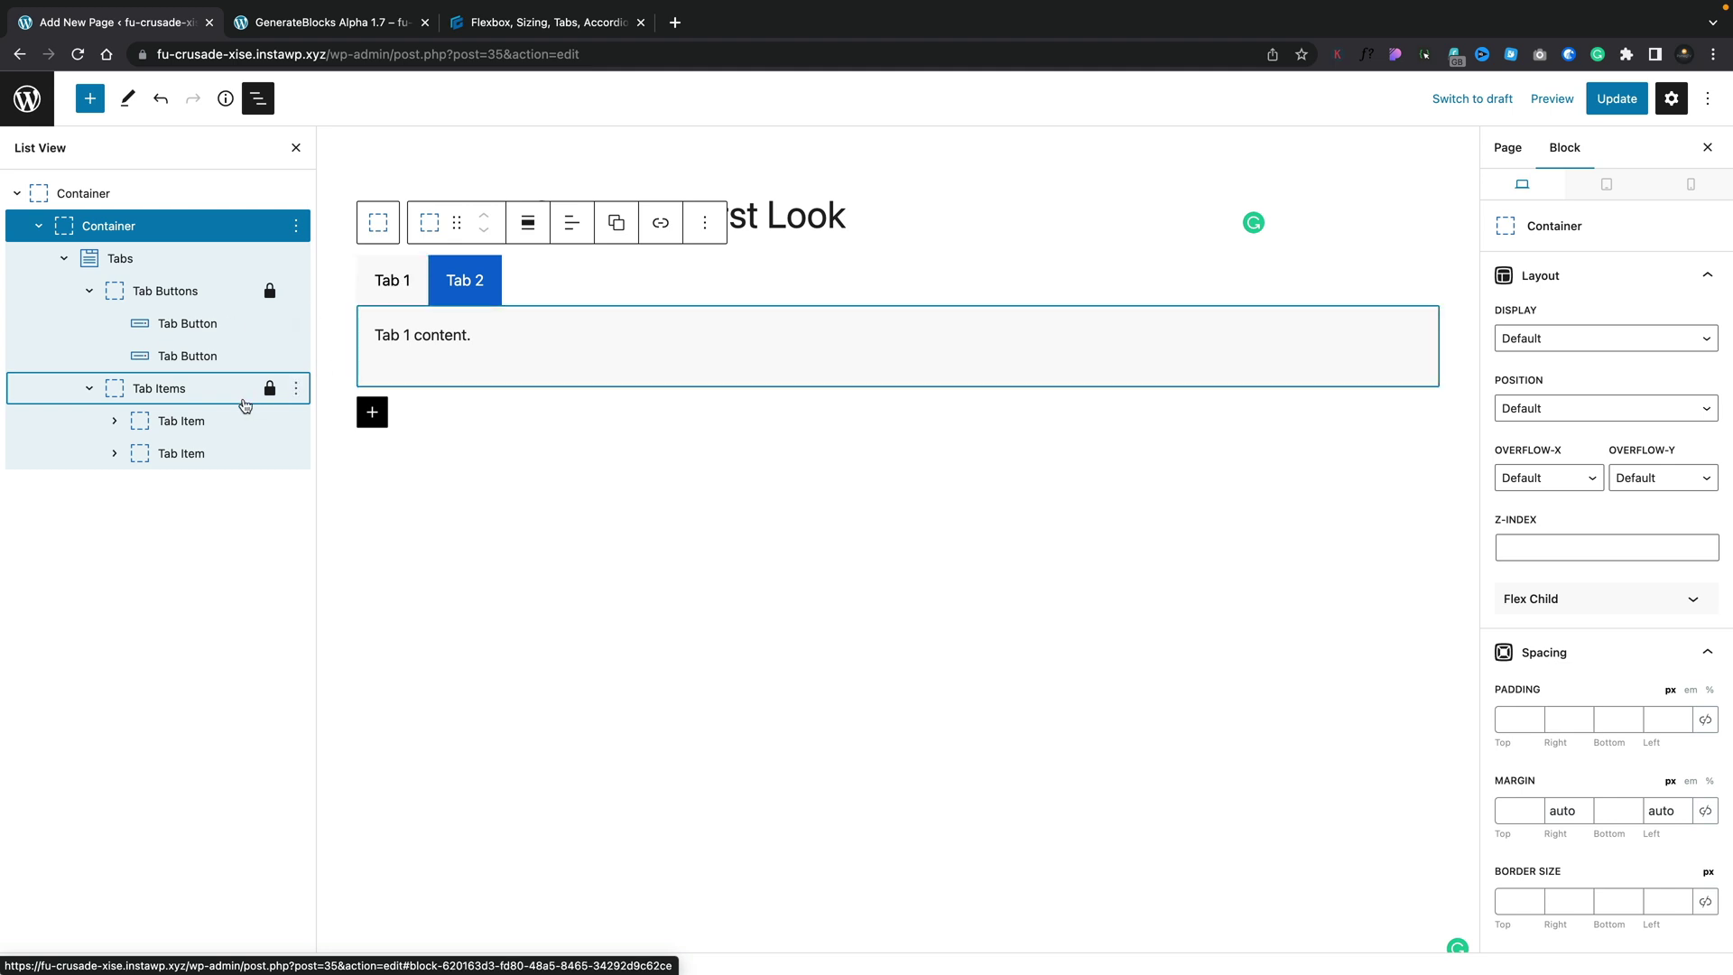
{"action": "left_click", "coordinate": [114, 421]}
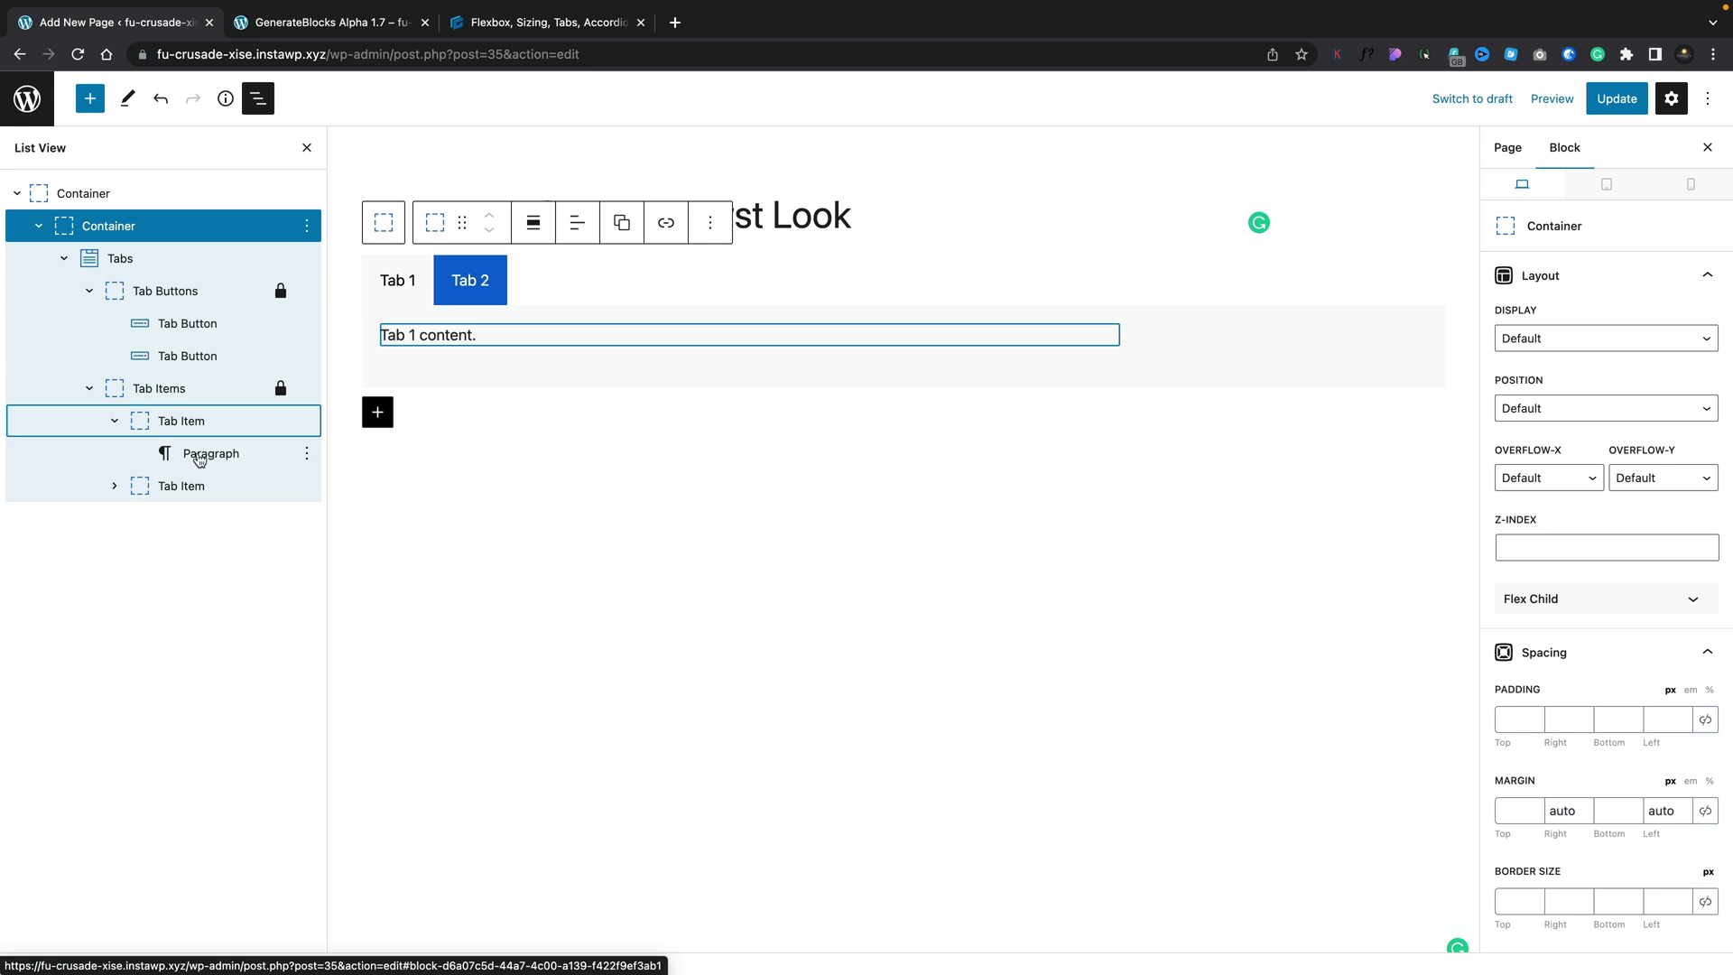
{"action": "left_click", "coordinate": [210, 427]}
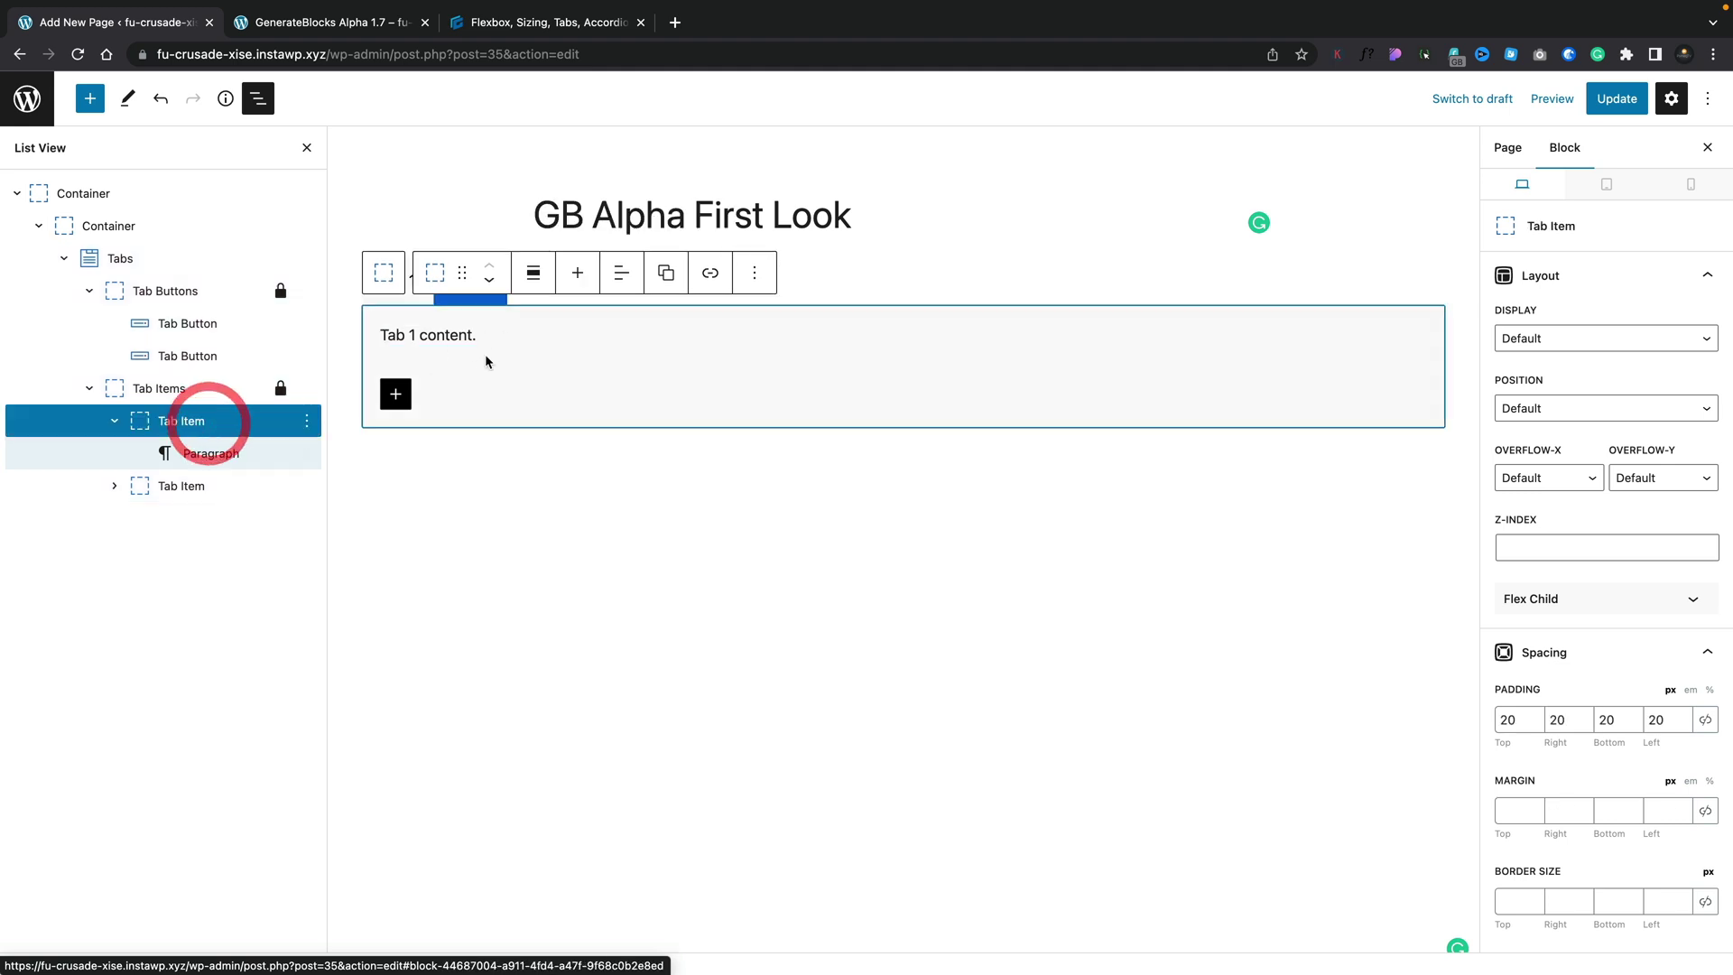
Step: Add an Image block with test.png from the Media Library below the Tab 1 text
{"action": "left_click", "coordinate": [397, 394]}
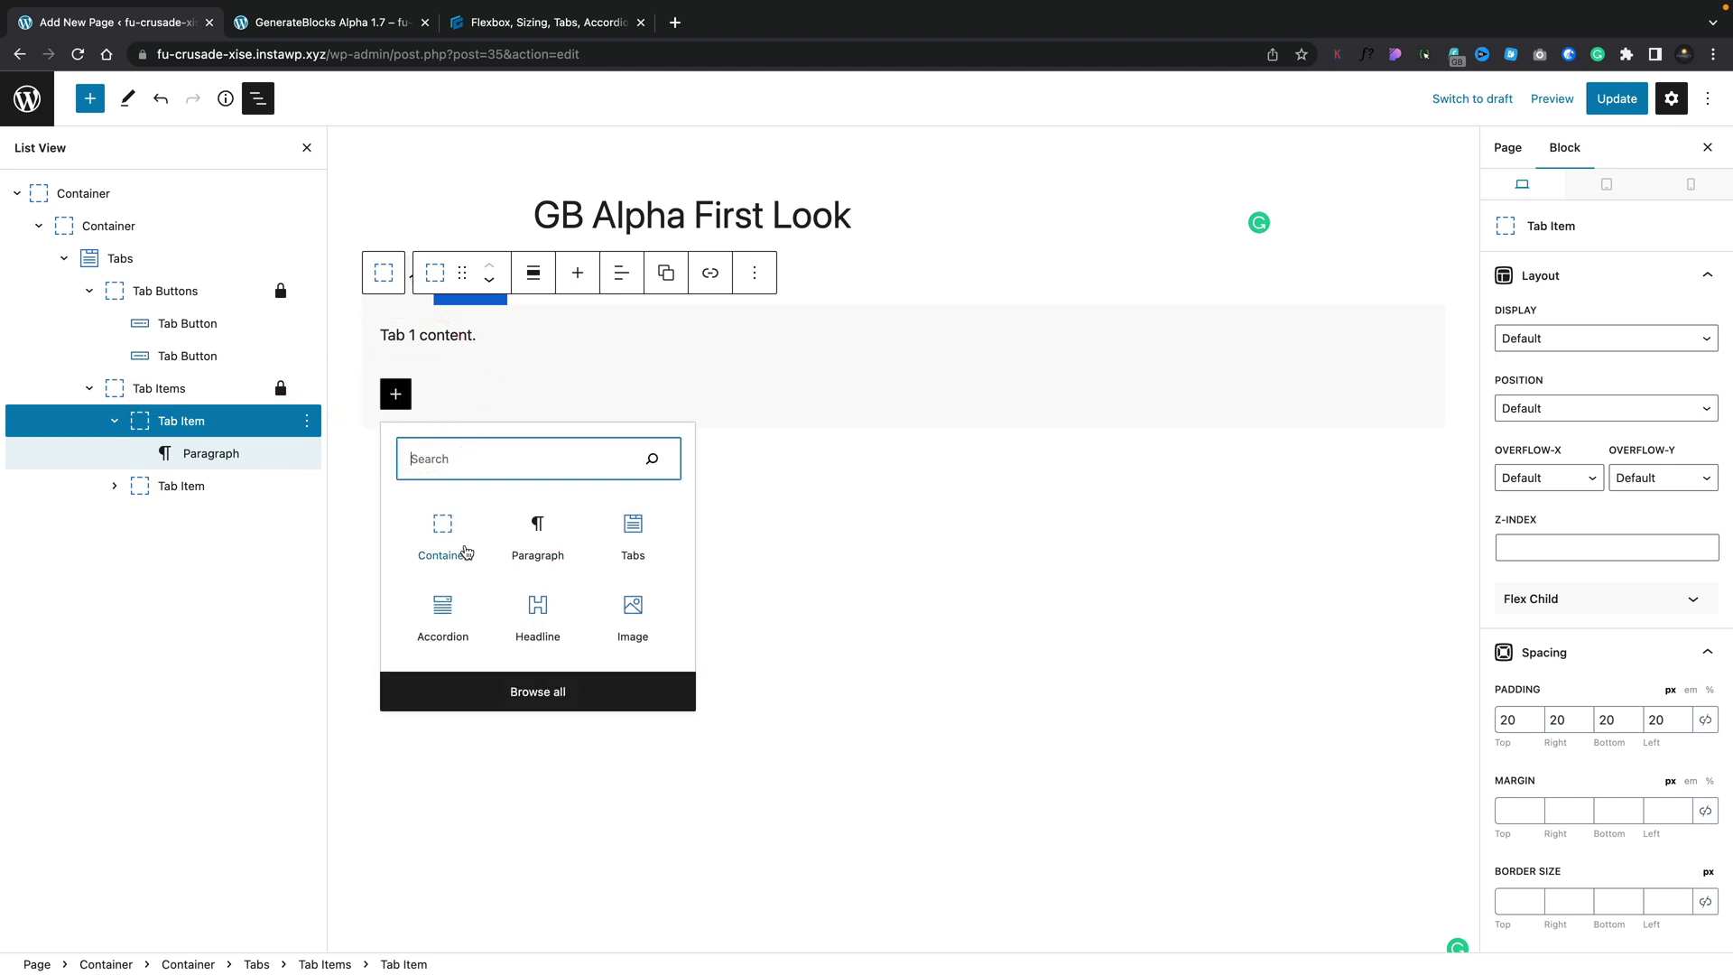
{"action": "left_click", "coordinate": [635, 615]}
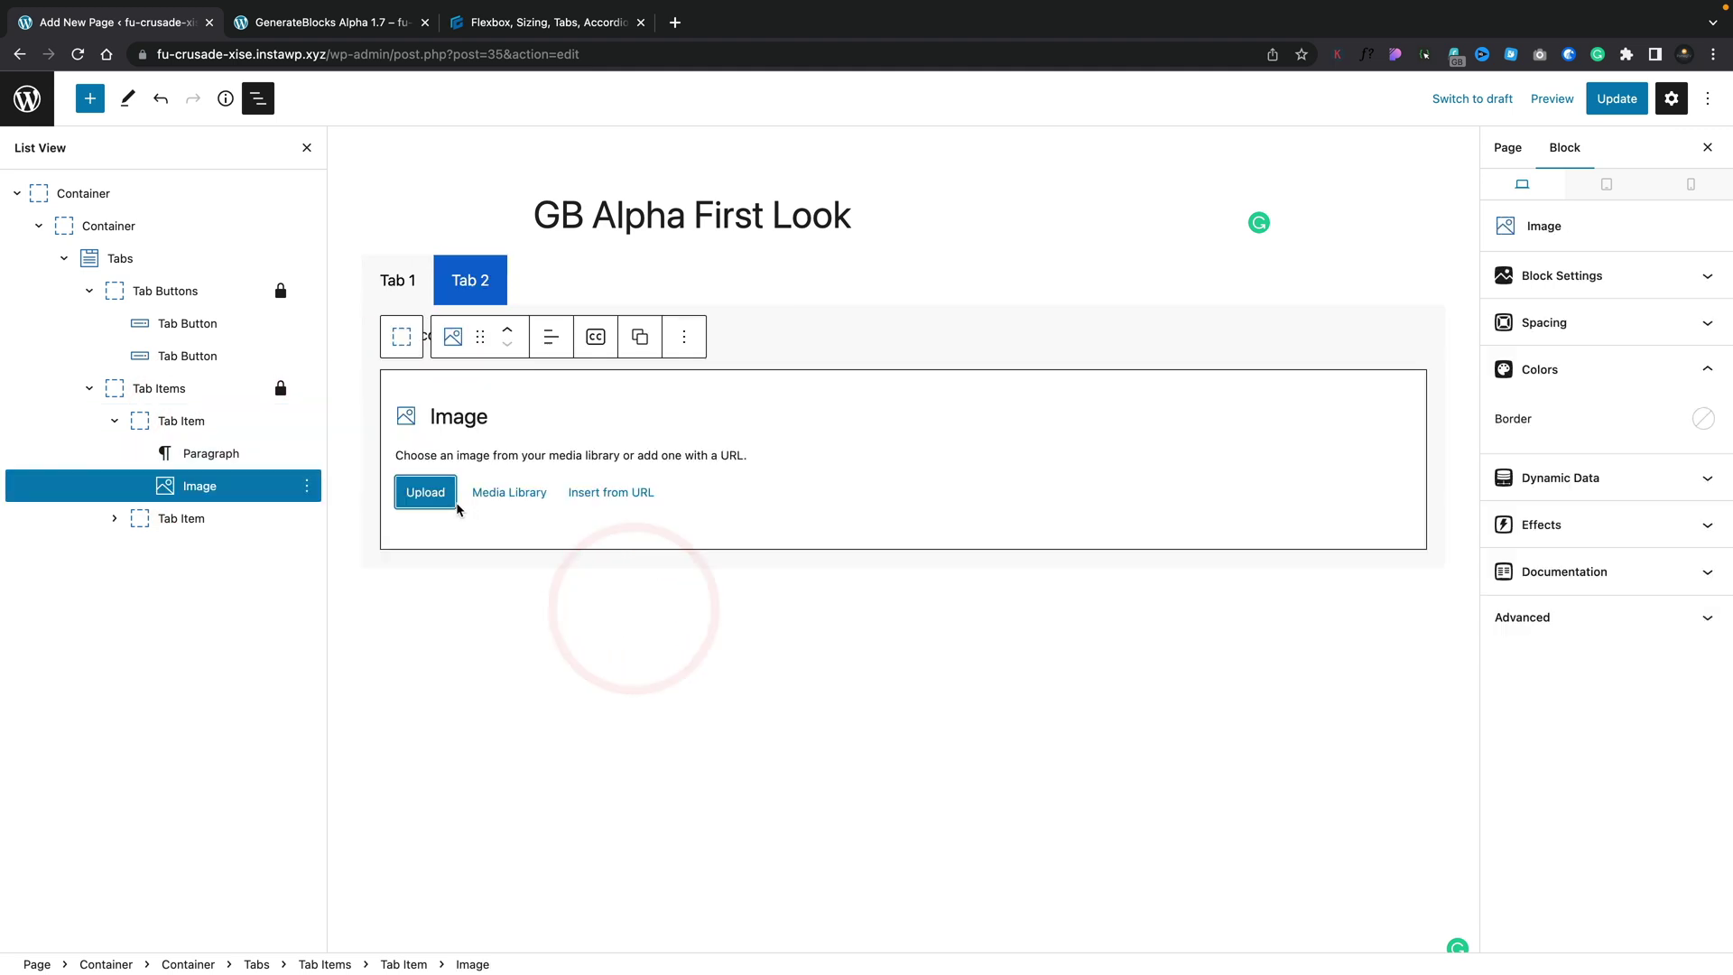
{"action": "left_click", "coordinate": [488, 493]}
{"action": "left_click", "coordinate": [108, 340]}
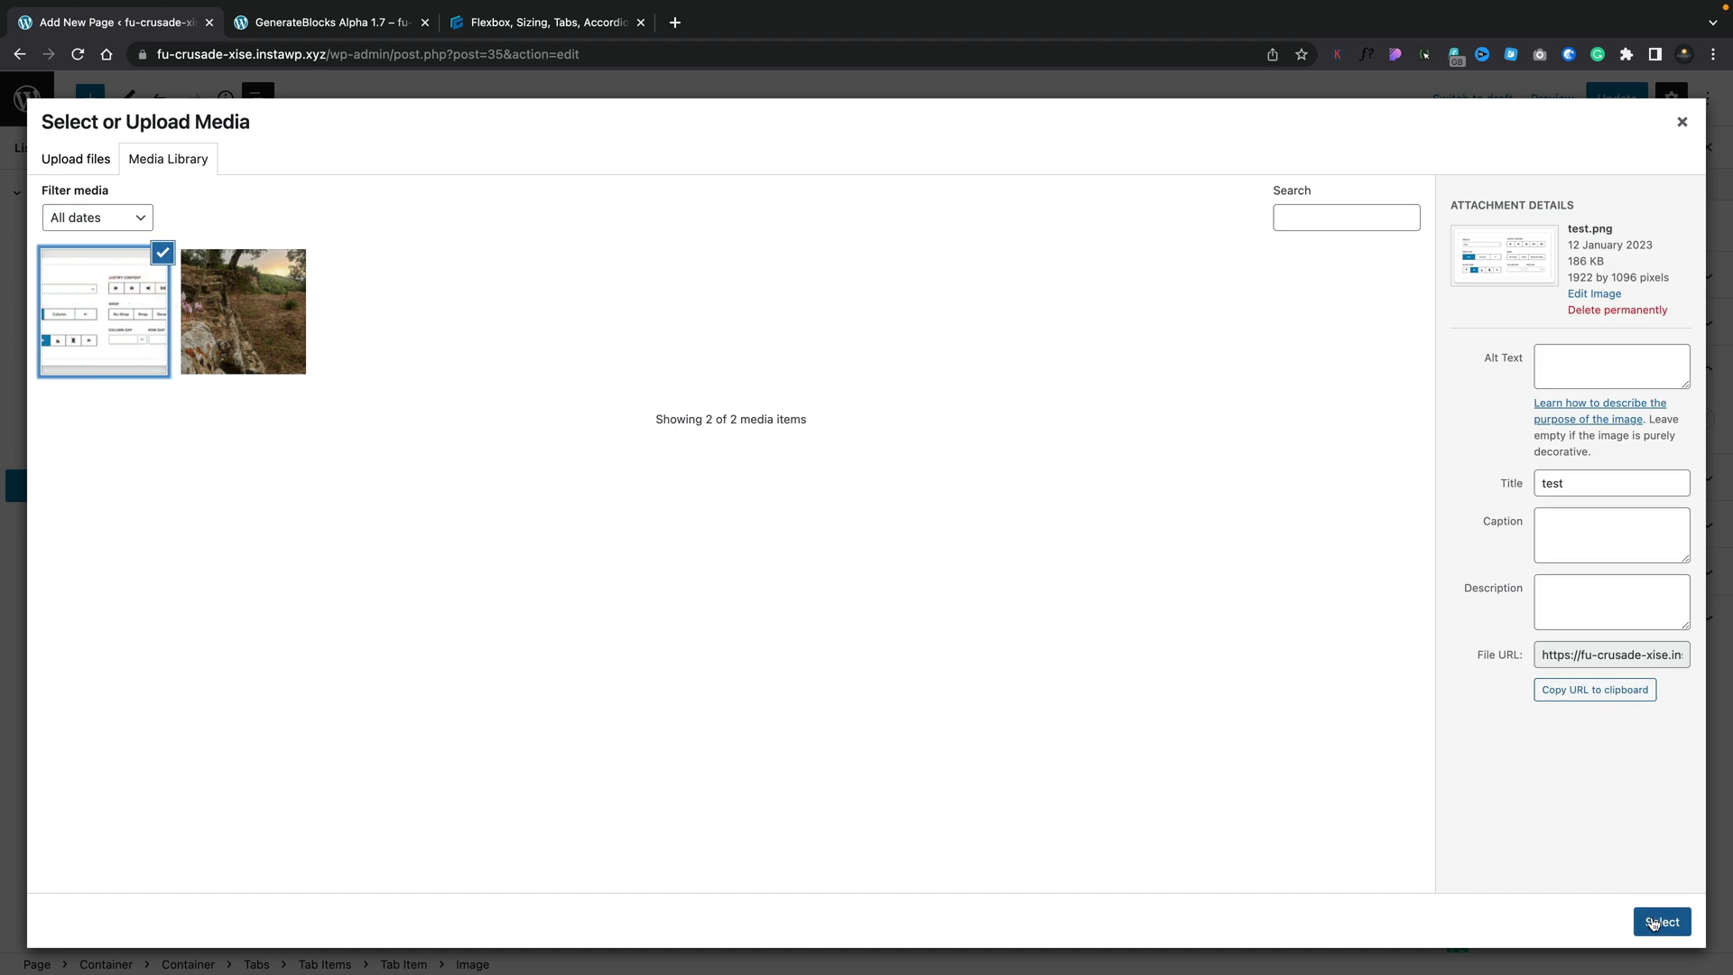
{"action": "left_click", "coordinate": [1661, 922]}
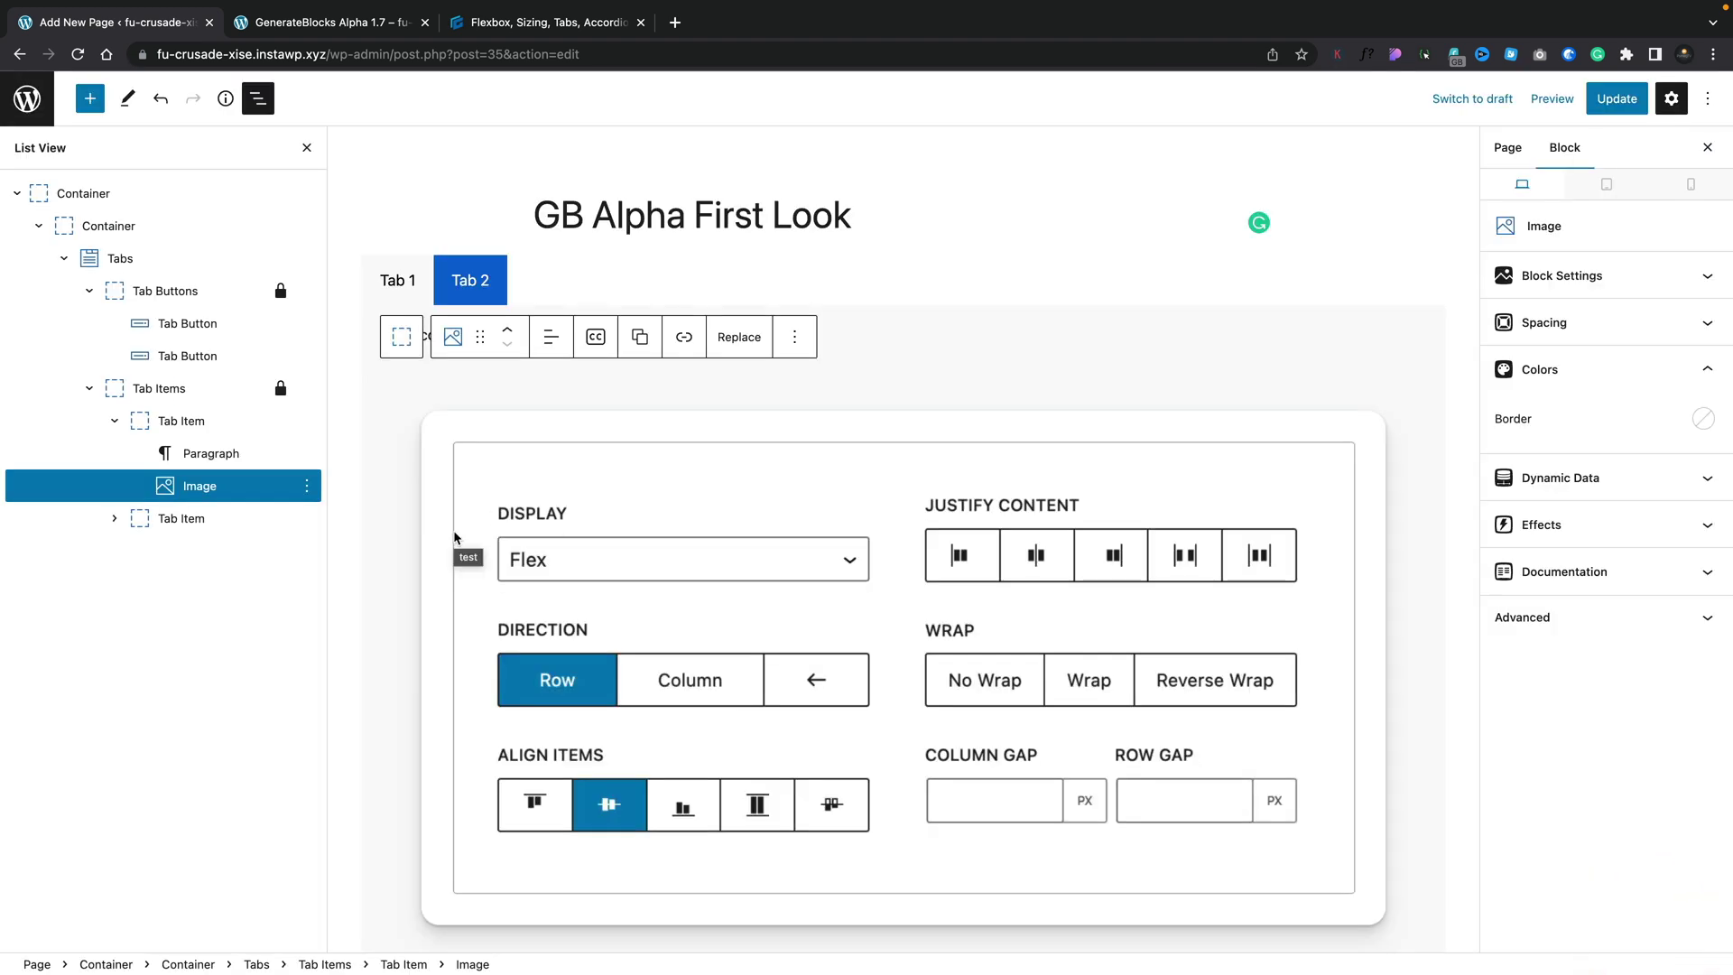
Step: Change the Tab 1 label to Tutorial and the Tab 2 label to Information
{"action": "left_click", "coordinate": [199, 330]}
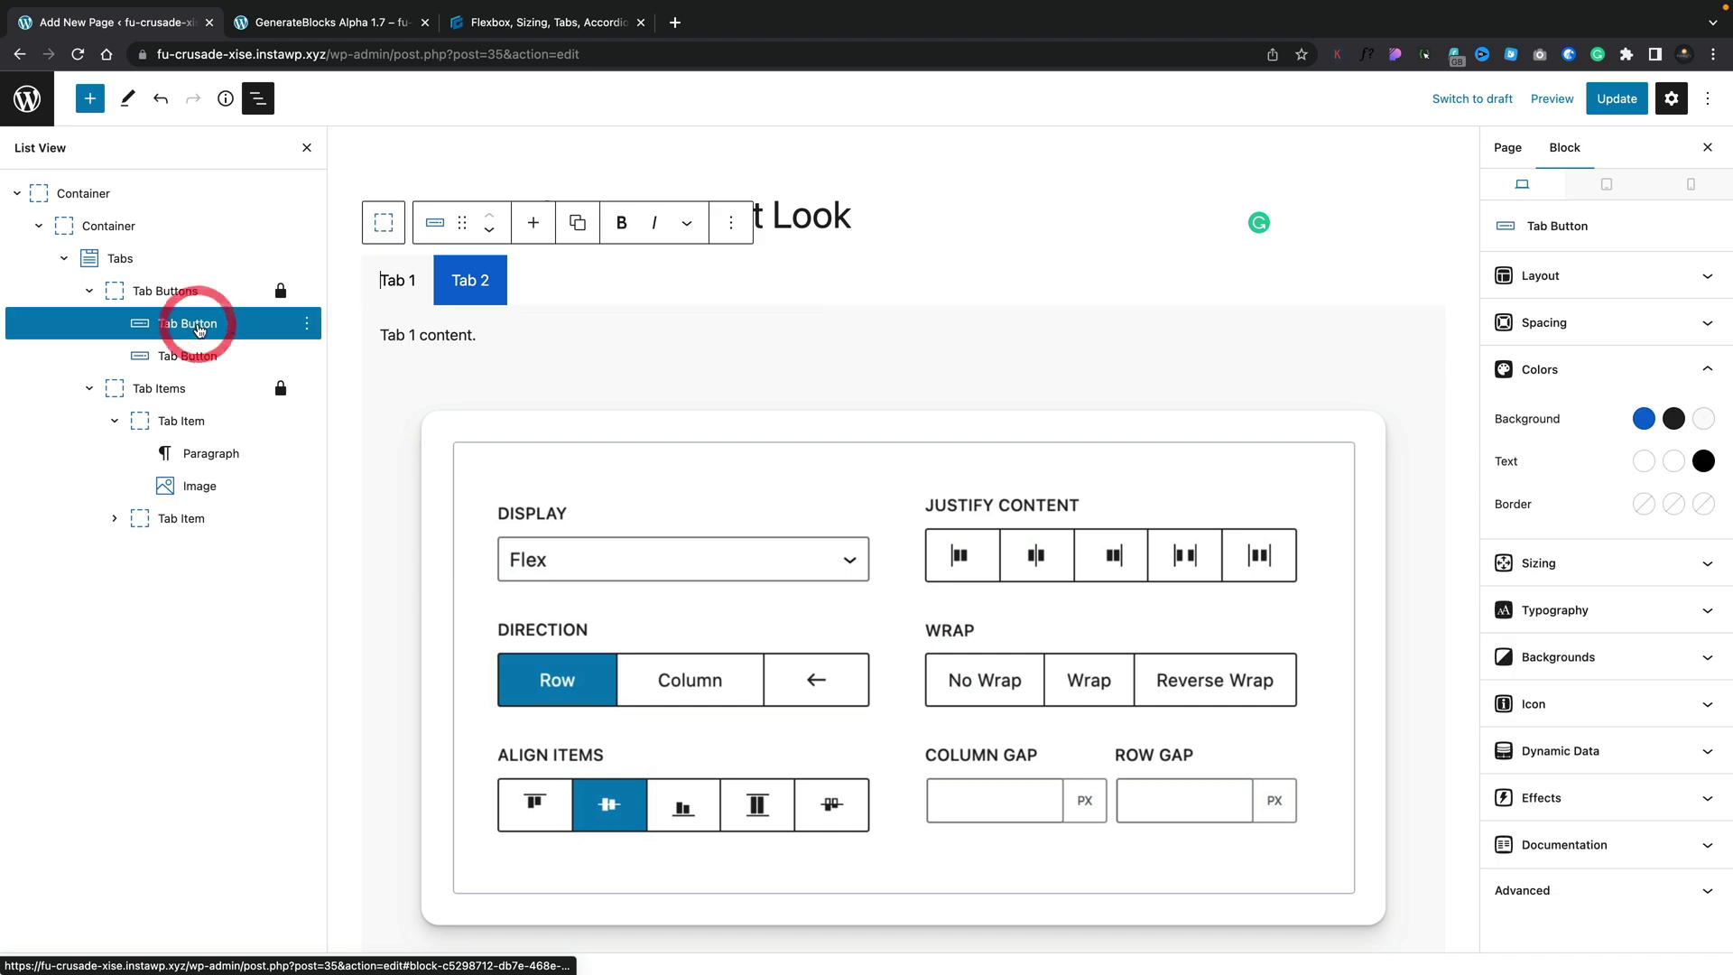
{"action": "left_click", "coordinate": [398, 277]}
{"action": "key", "text": "ctrl+a"}
{"action": "type", "text": "Tutorial"}
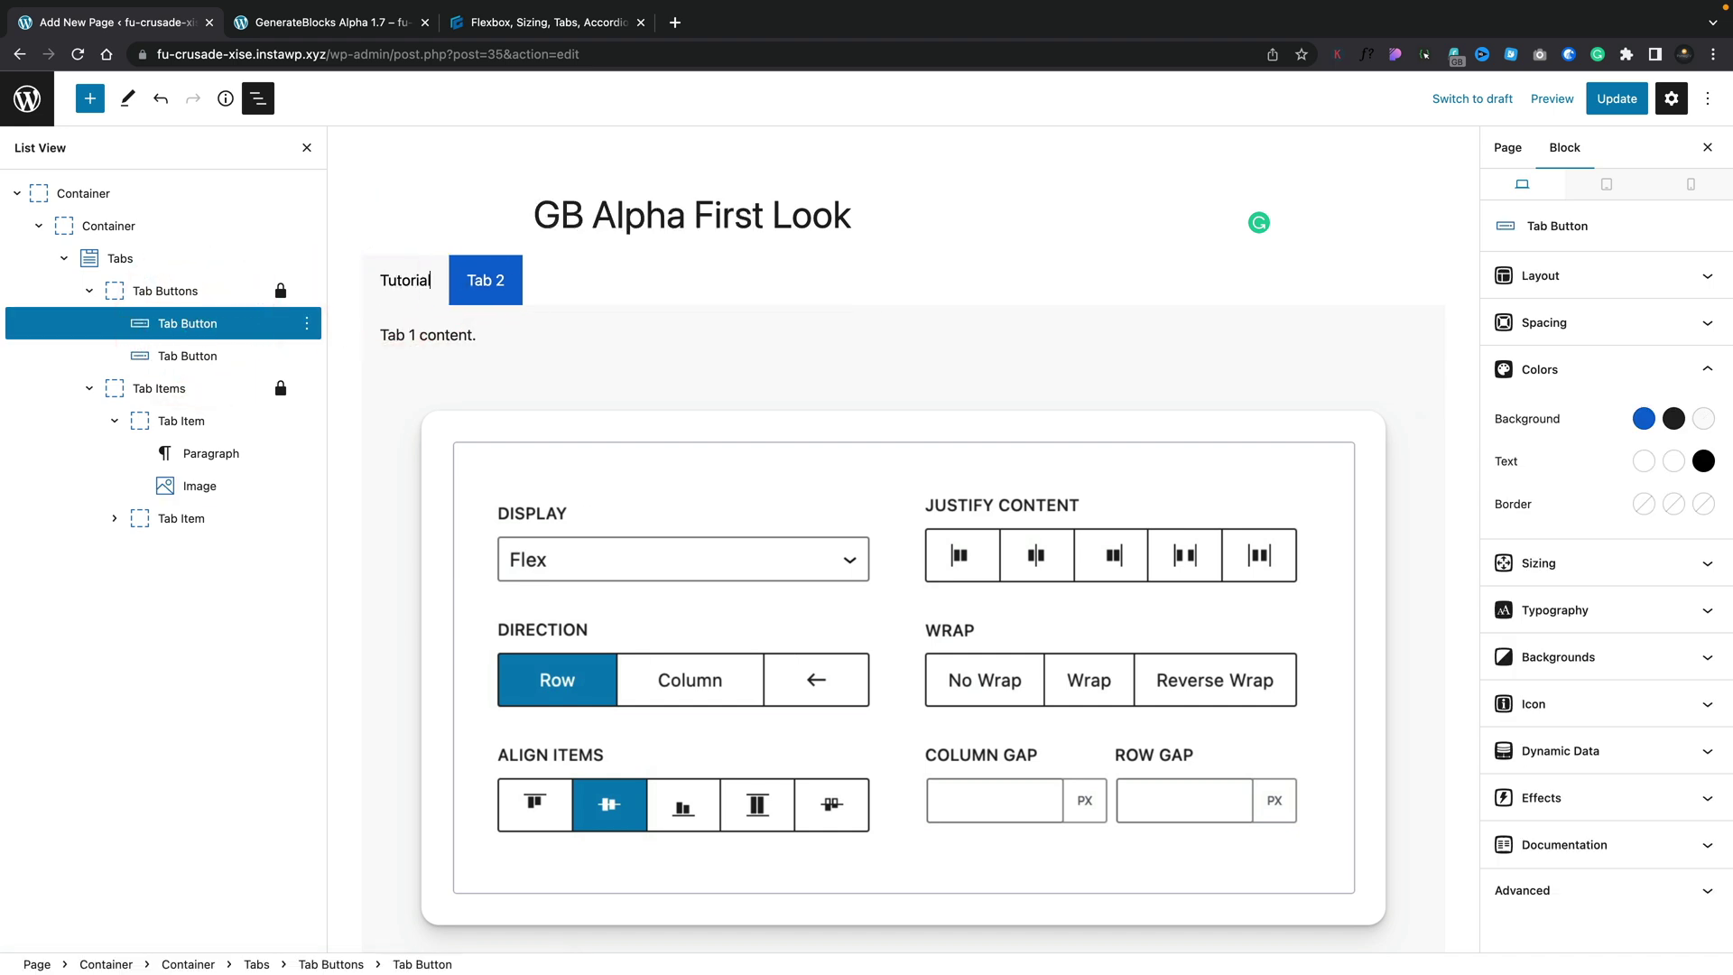
{"action": "left_click", "coordinate": [196, 361]}
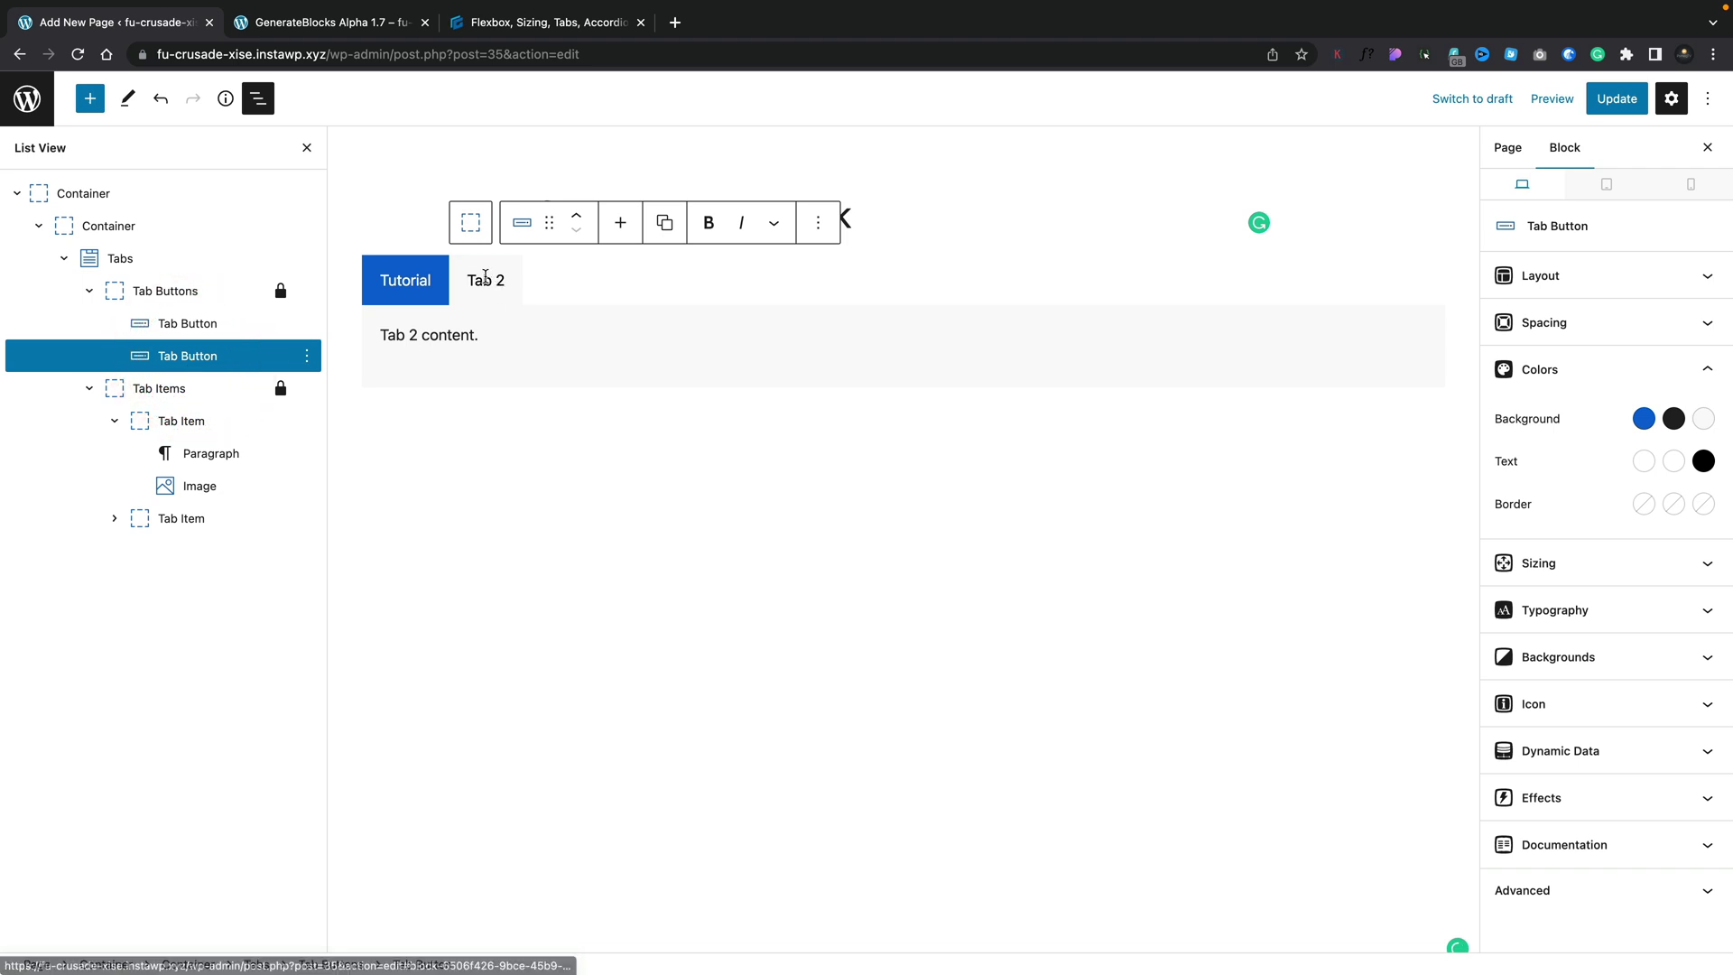
{"action": "left_click", "coordinate": [481, 279]}
{"action": "key", "text": "ctrl+a"}
{"action": "type", "text": "Information"}
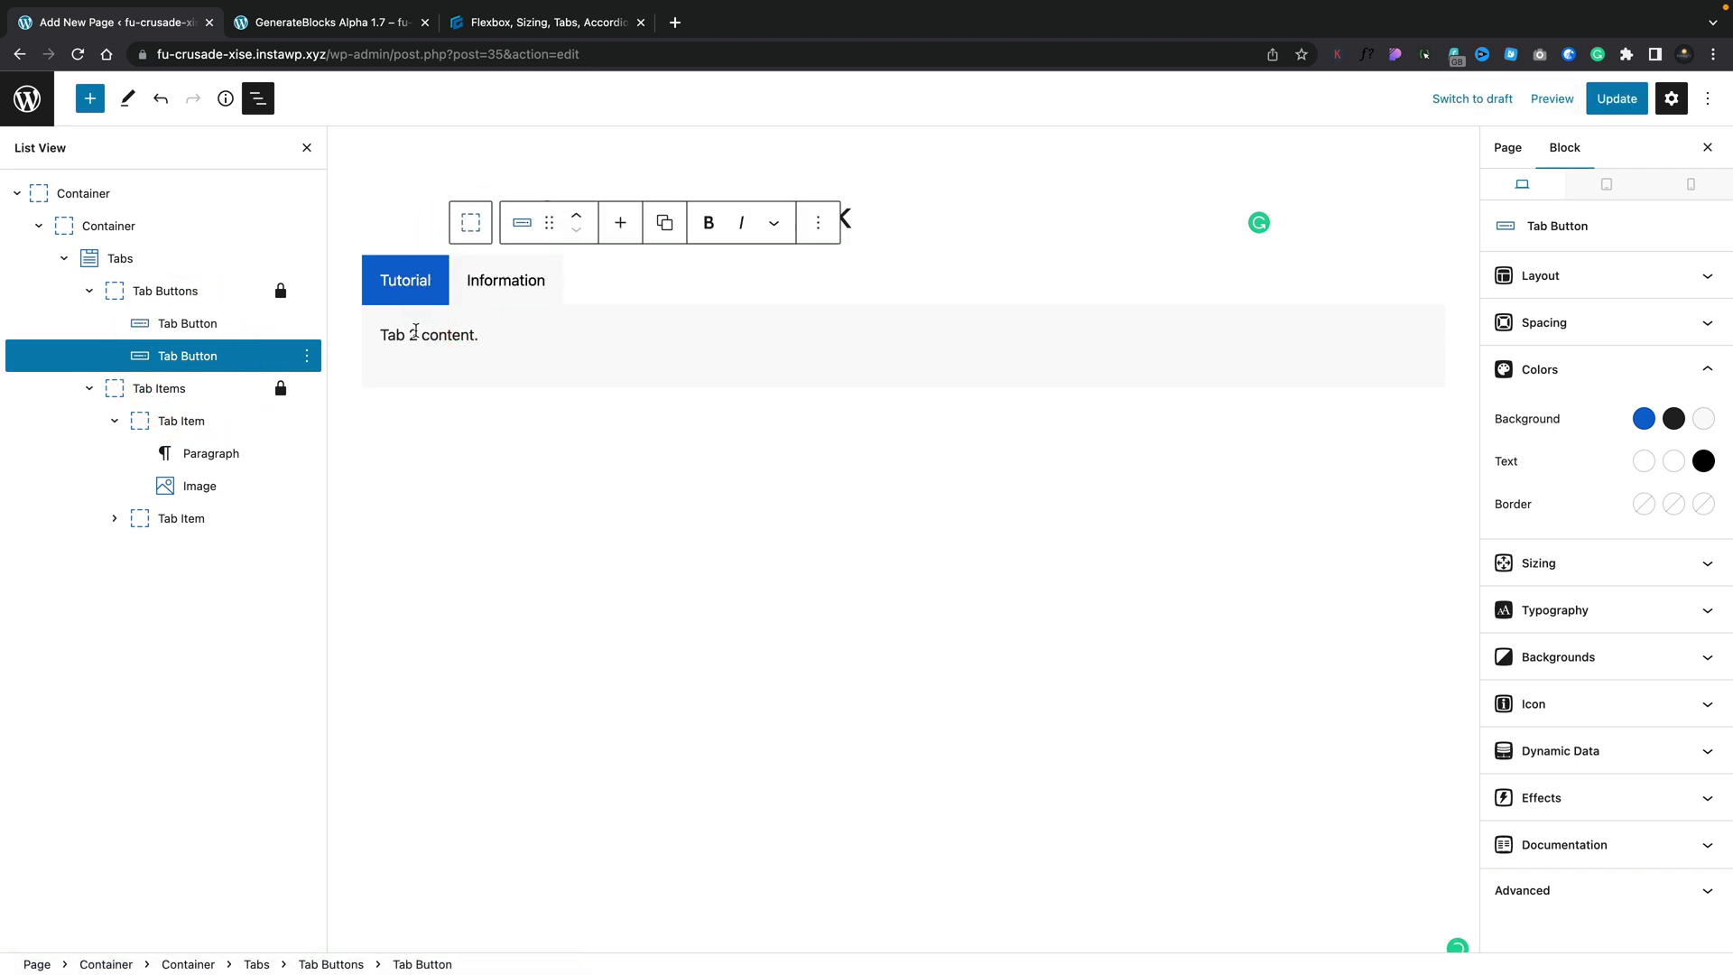
Step: Switch between the two tabs to check each tab's content paragraph
{"action": "left_click", "coordinate": [172, 329]}
{"action": "left_click", "coordinate": [171, 358]}
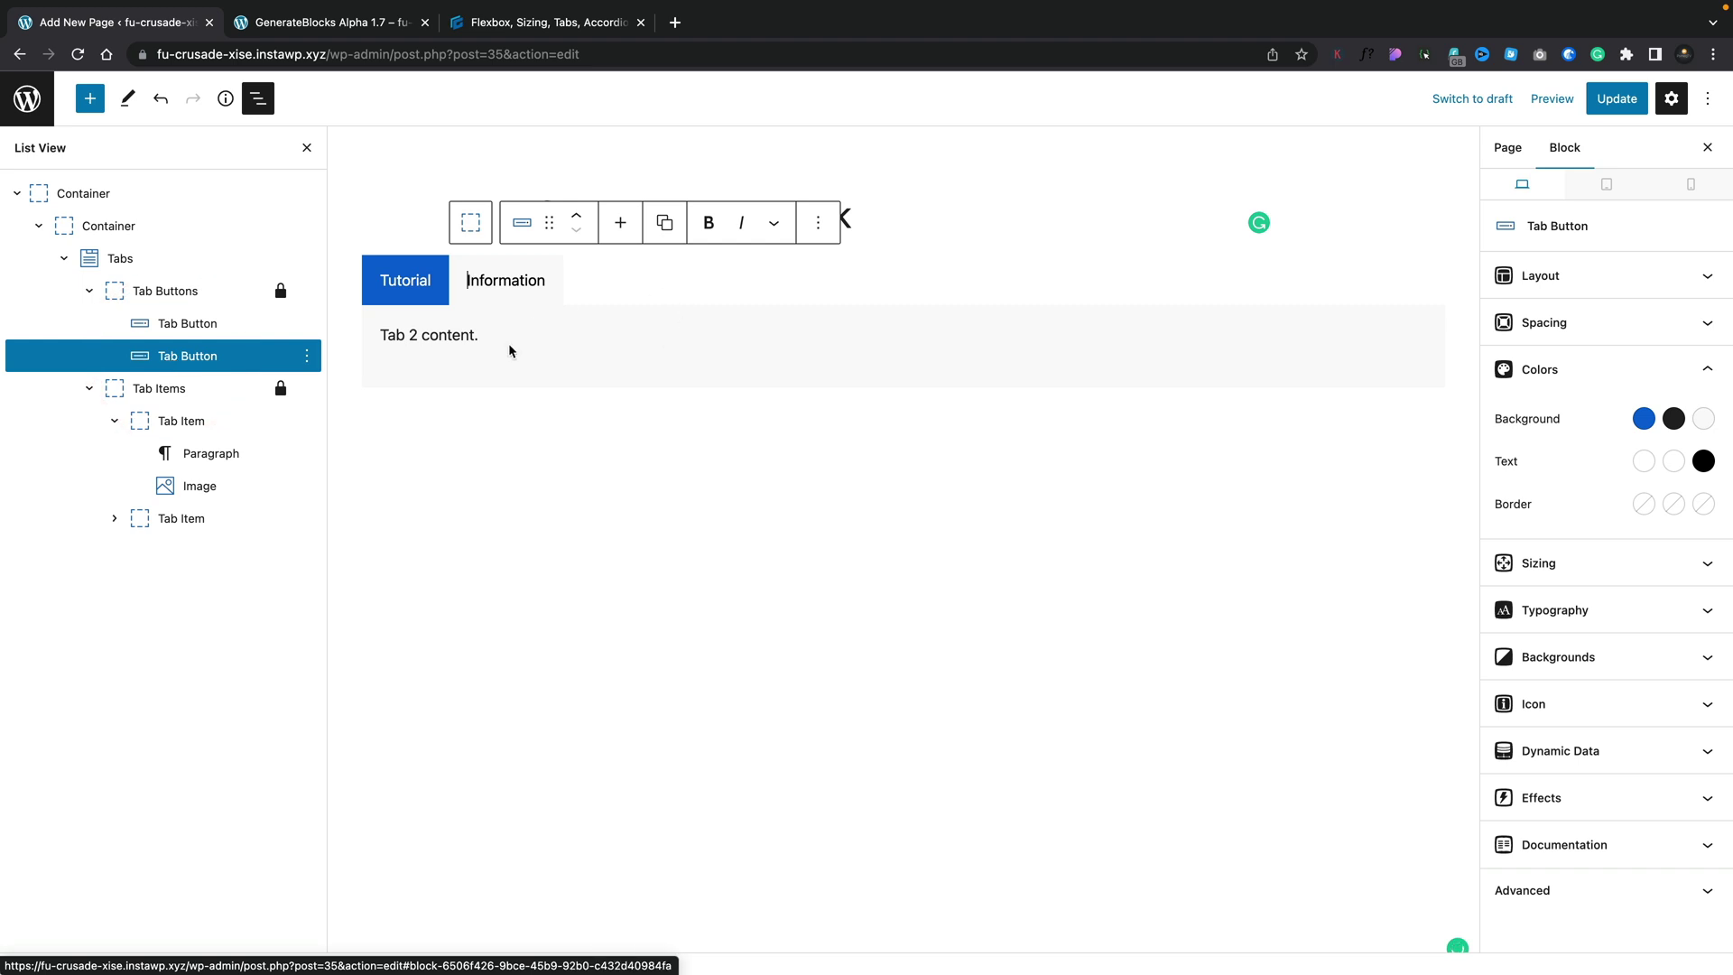
{"action": "left_click", "coordinate": [115, 520]}
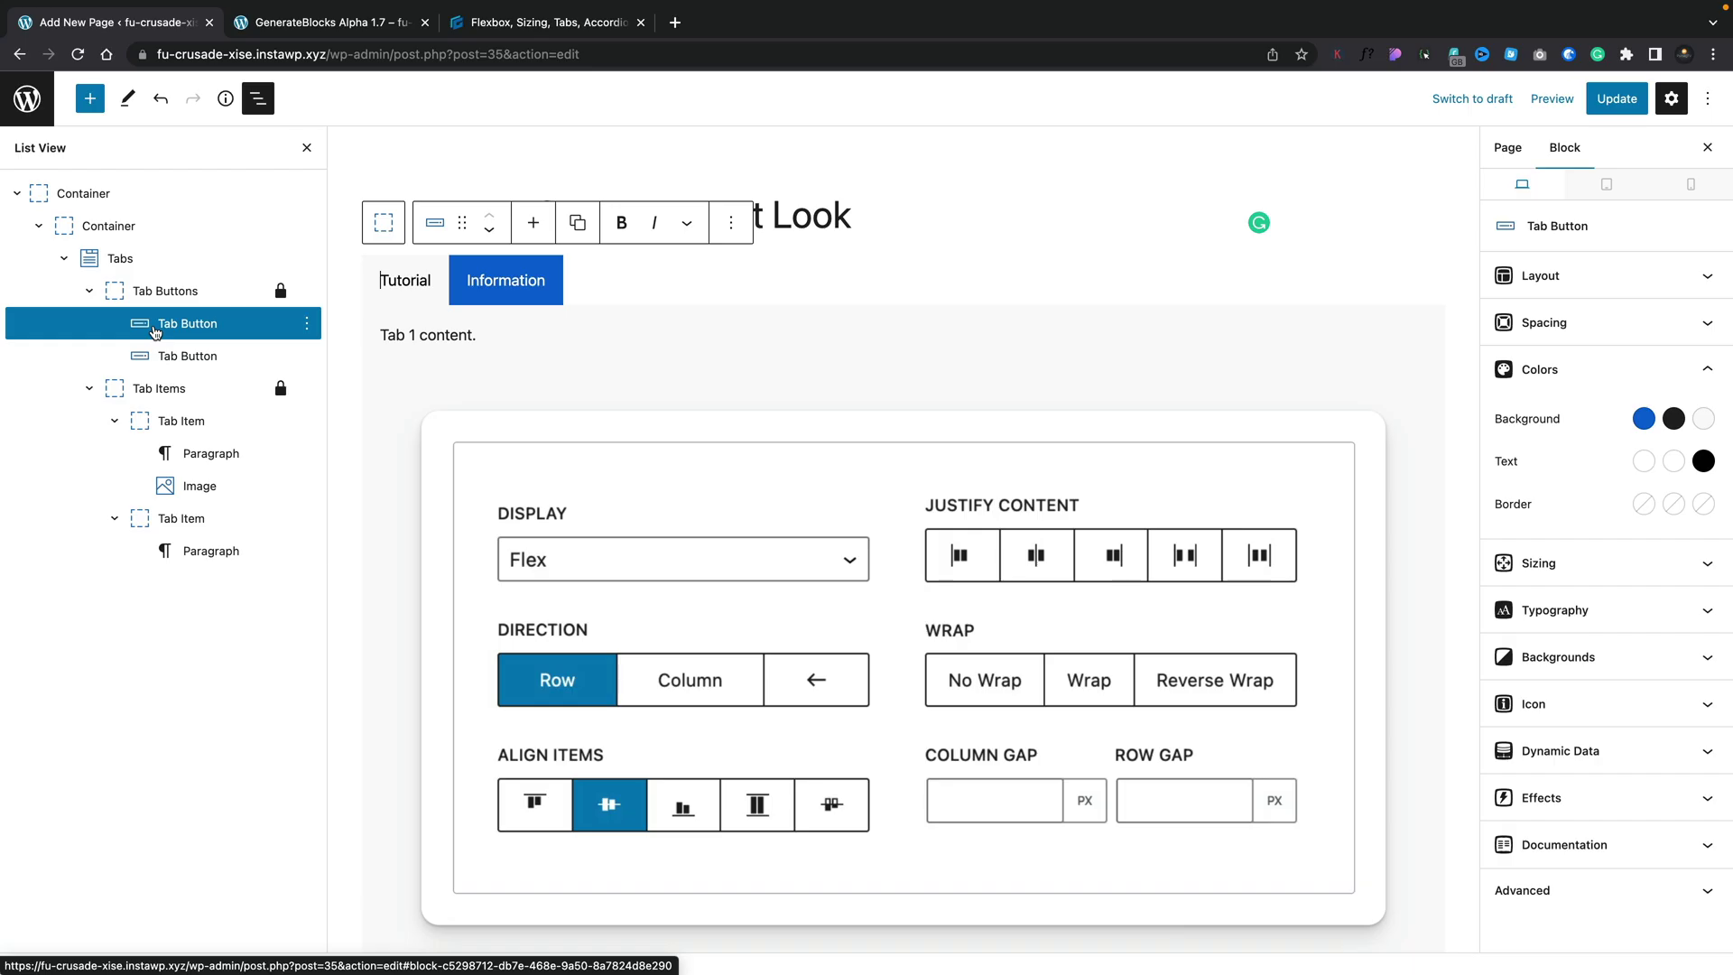
{"action": "left_click", "coordinate": [1644, 419]}
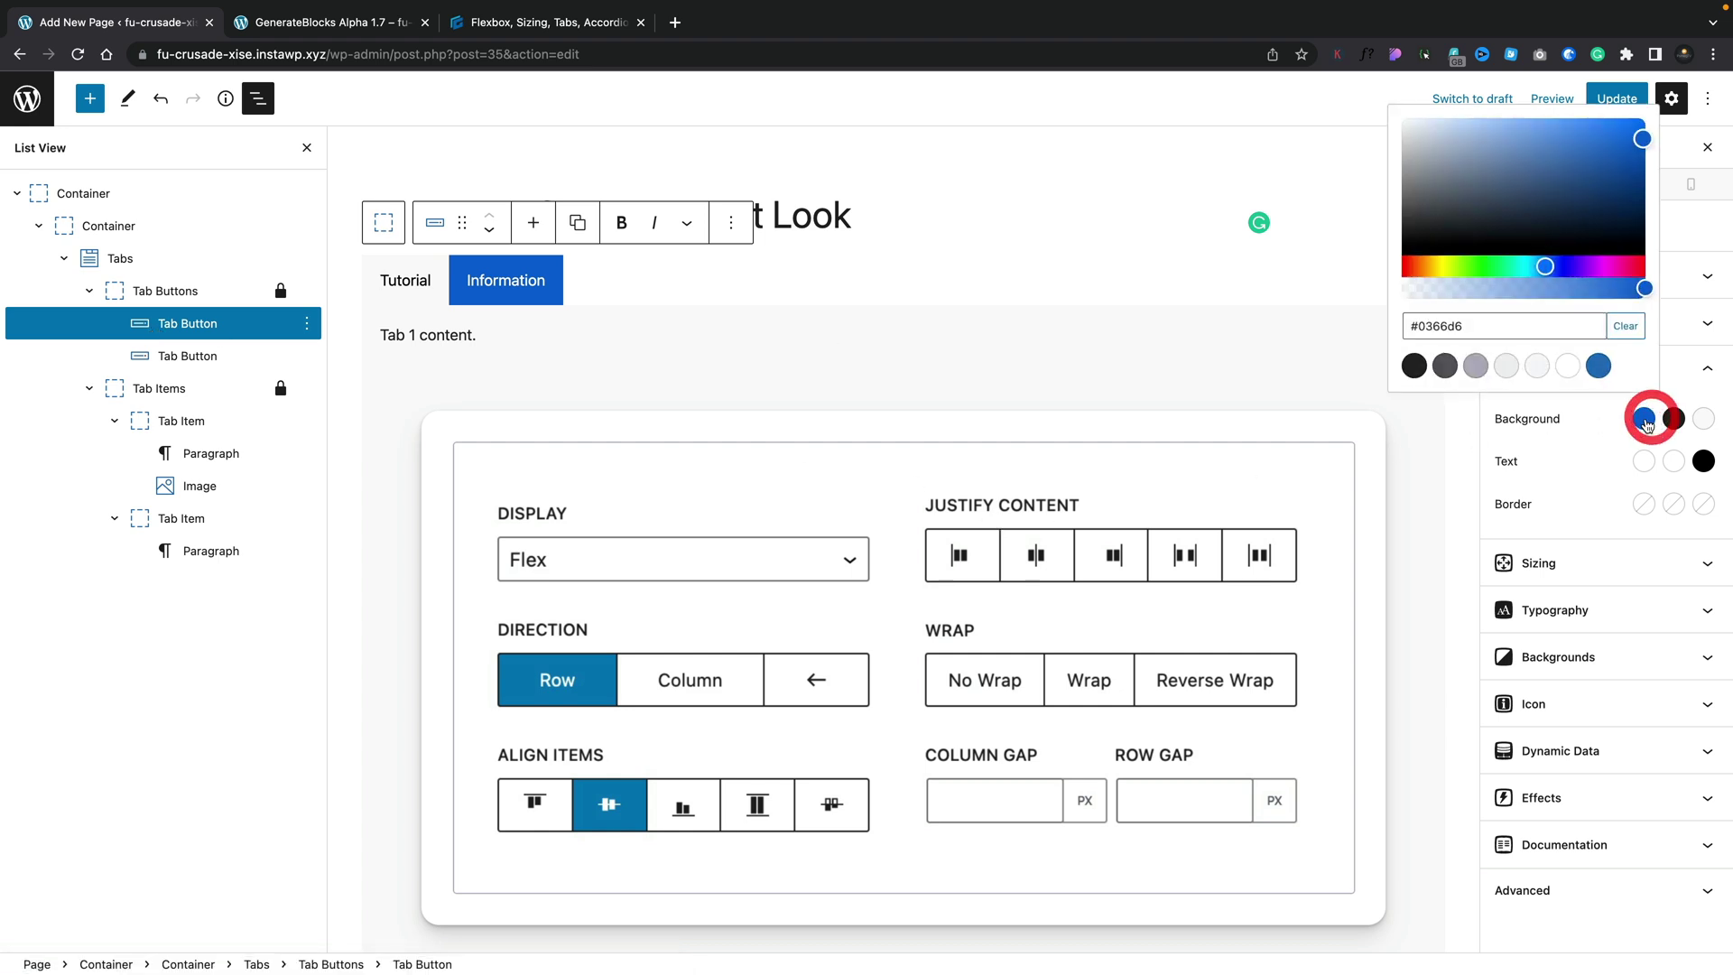
Step: Replace the tab buttons' blue background with the black colour preset
{"action": "left_click", "coordinate": [1417, 367]}
{"action": "left_click", "coordinate": [1566, 482]}
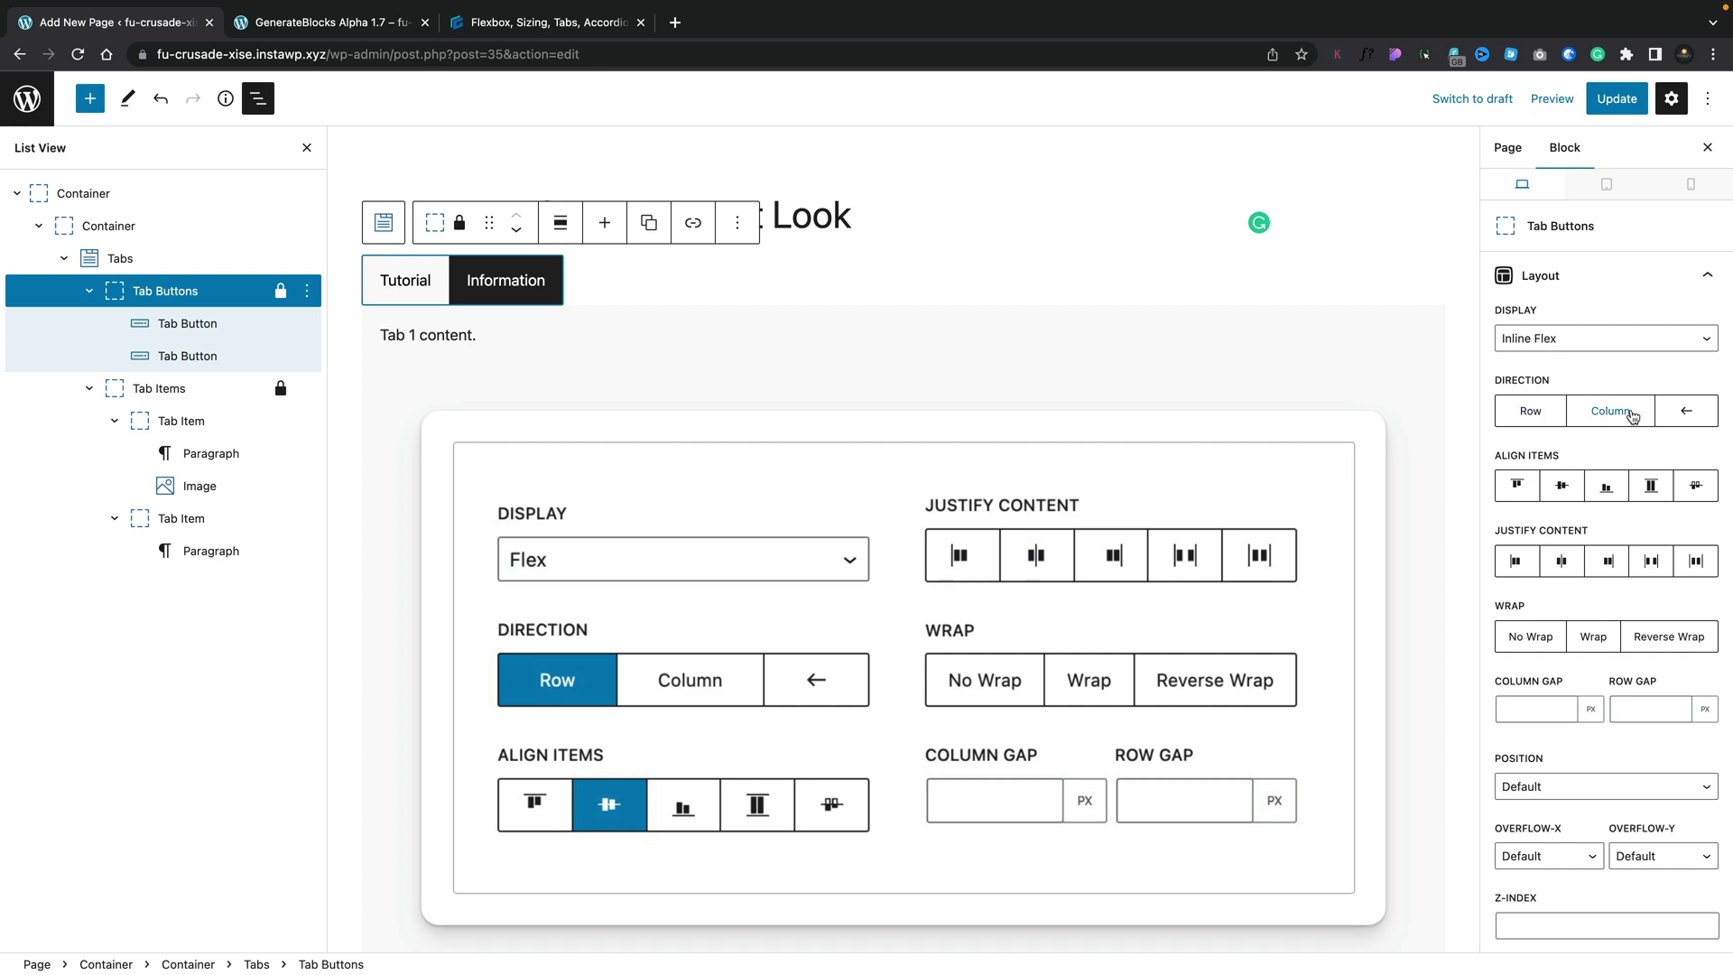
Step: Try reversed and column directions on the tab buttons, then restore the normal row order
{"action": "left_click", "coordinate": [1684, 415]}
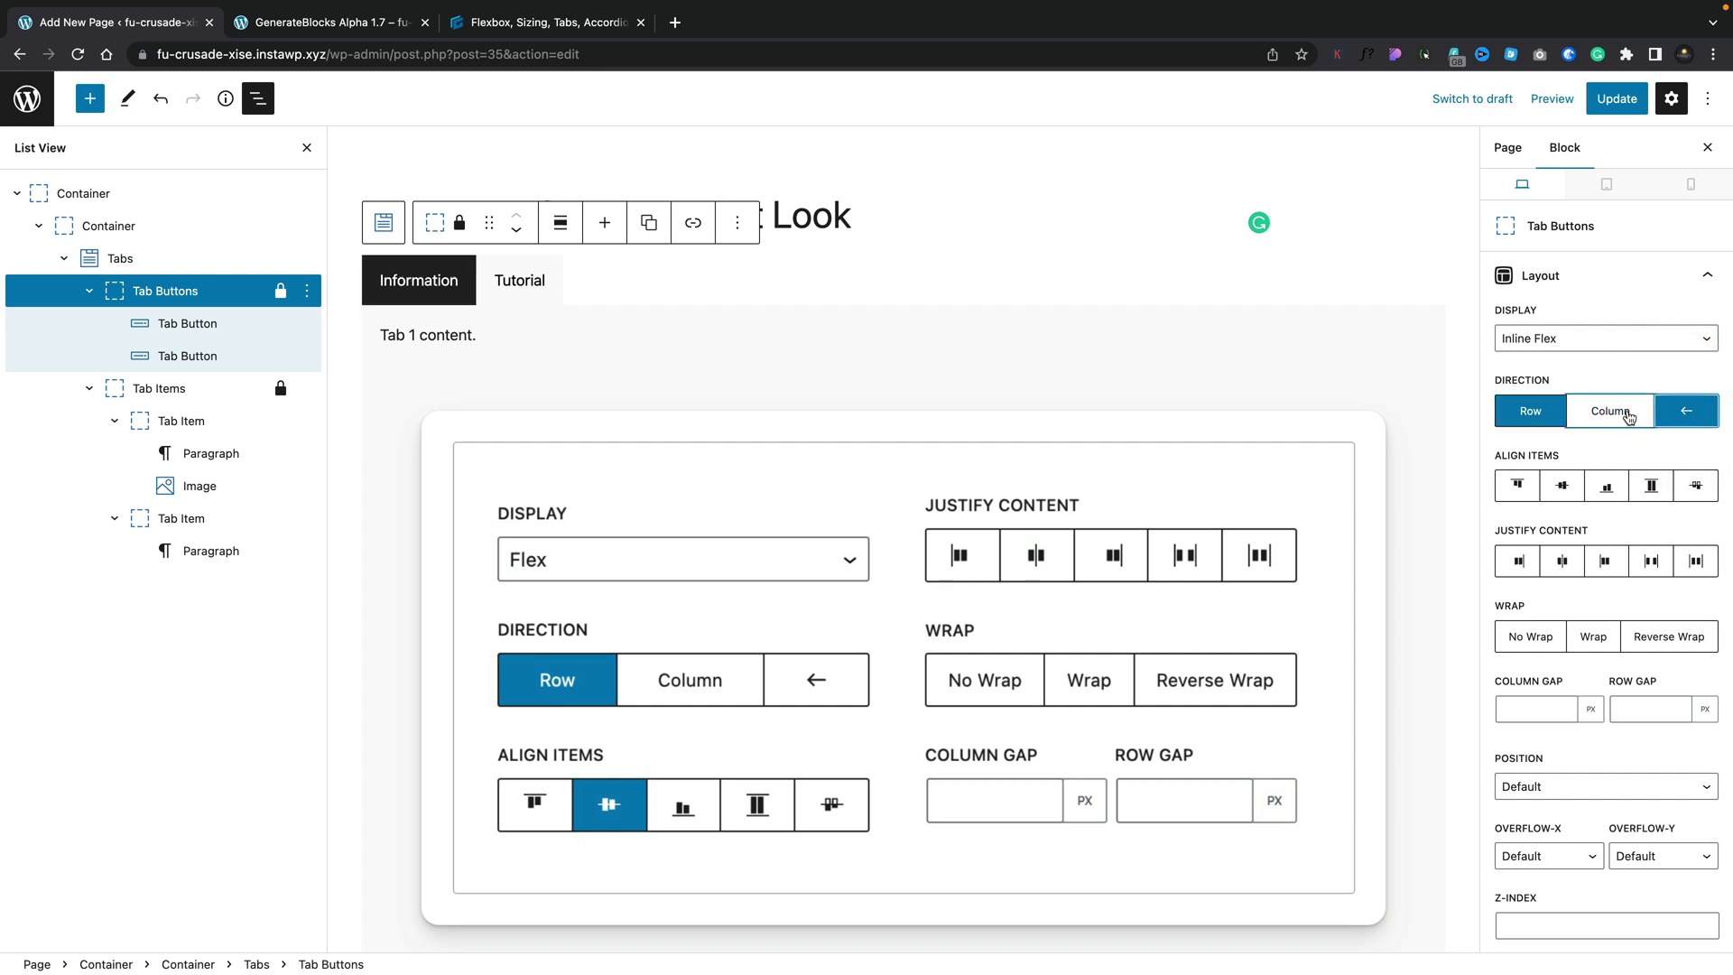
{"action": "left_click", "coordinate": [1628, 416]}
{"action": "left_click", "coordinate": [1531, 410]}
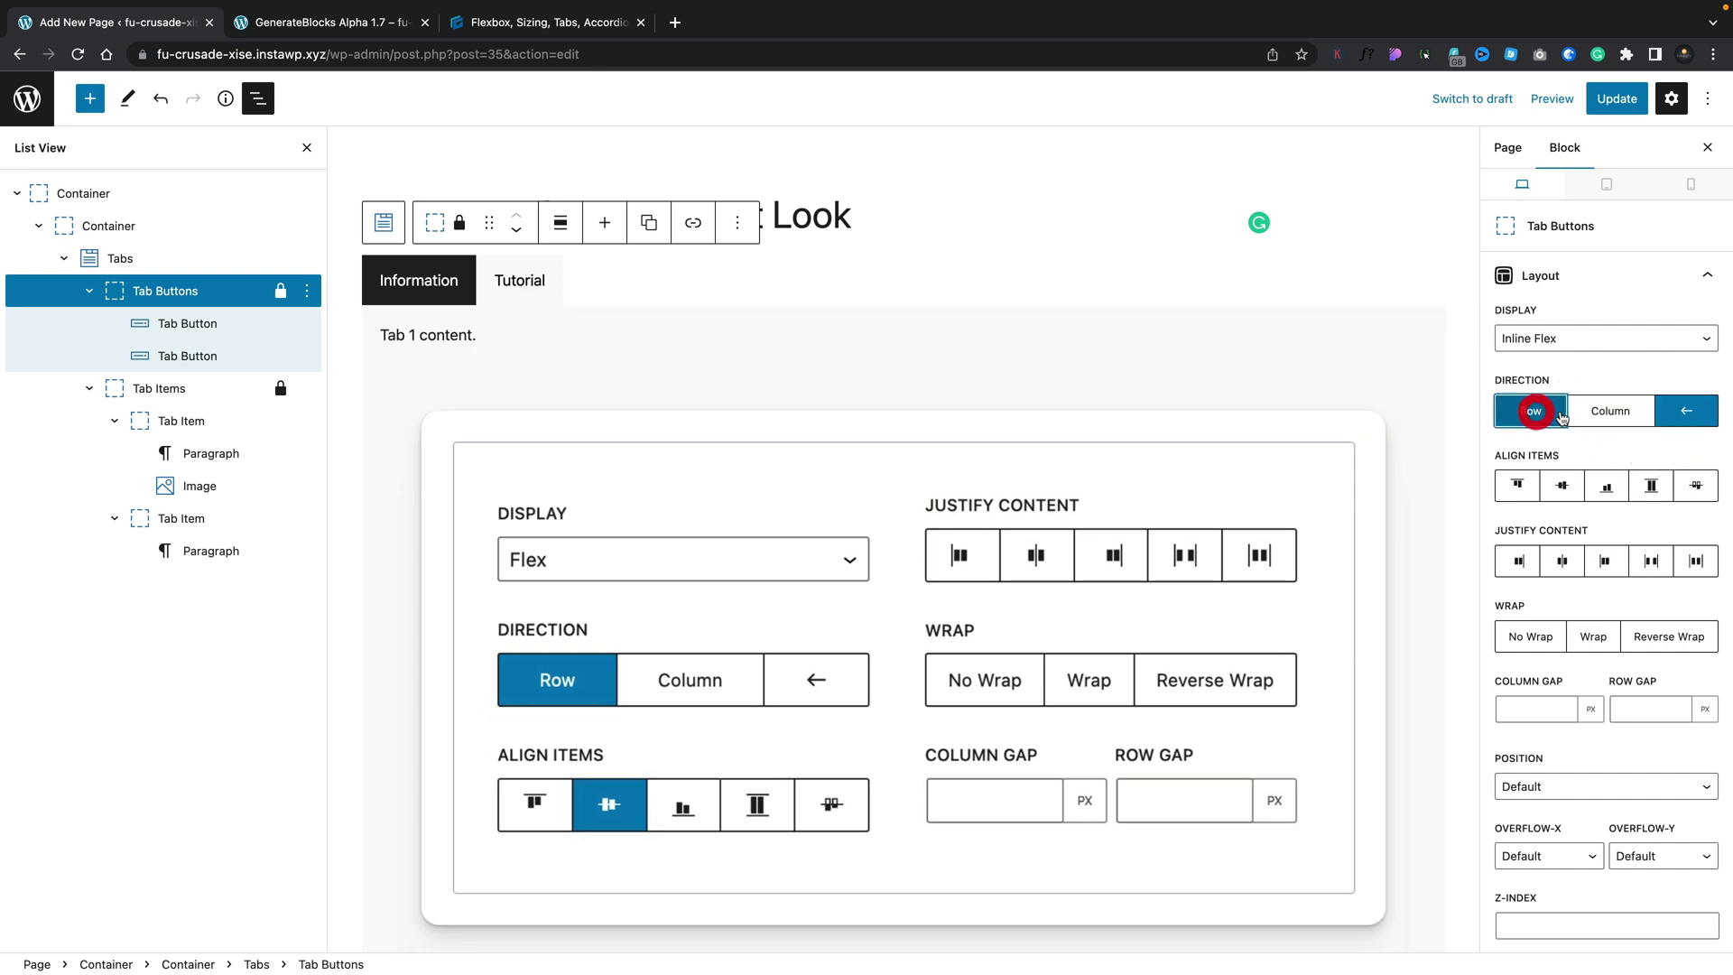
{"action": "left_click", "coordinate": [1684, 410]}
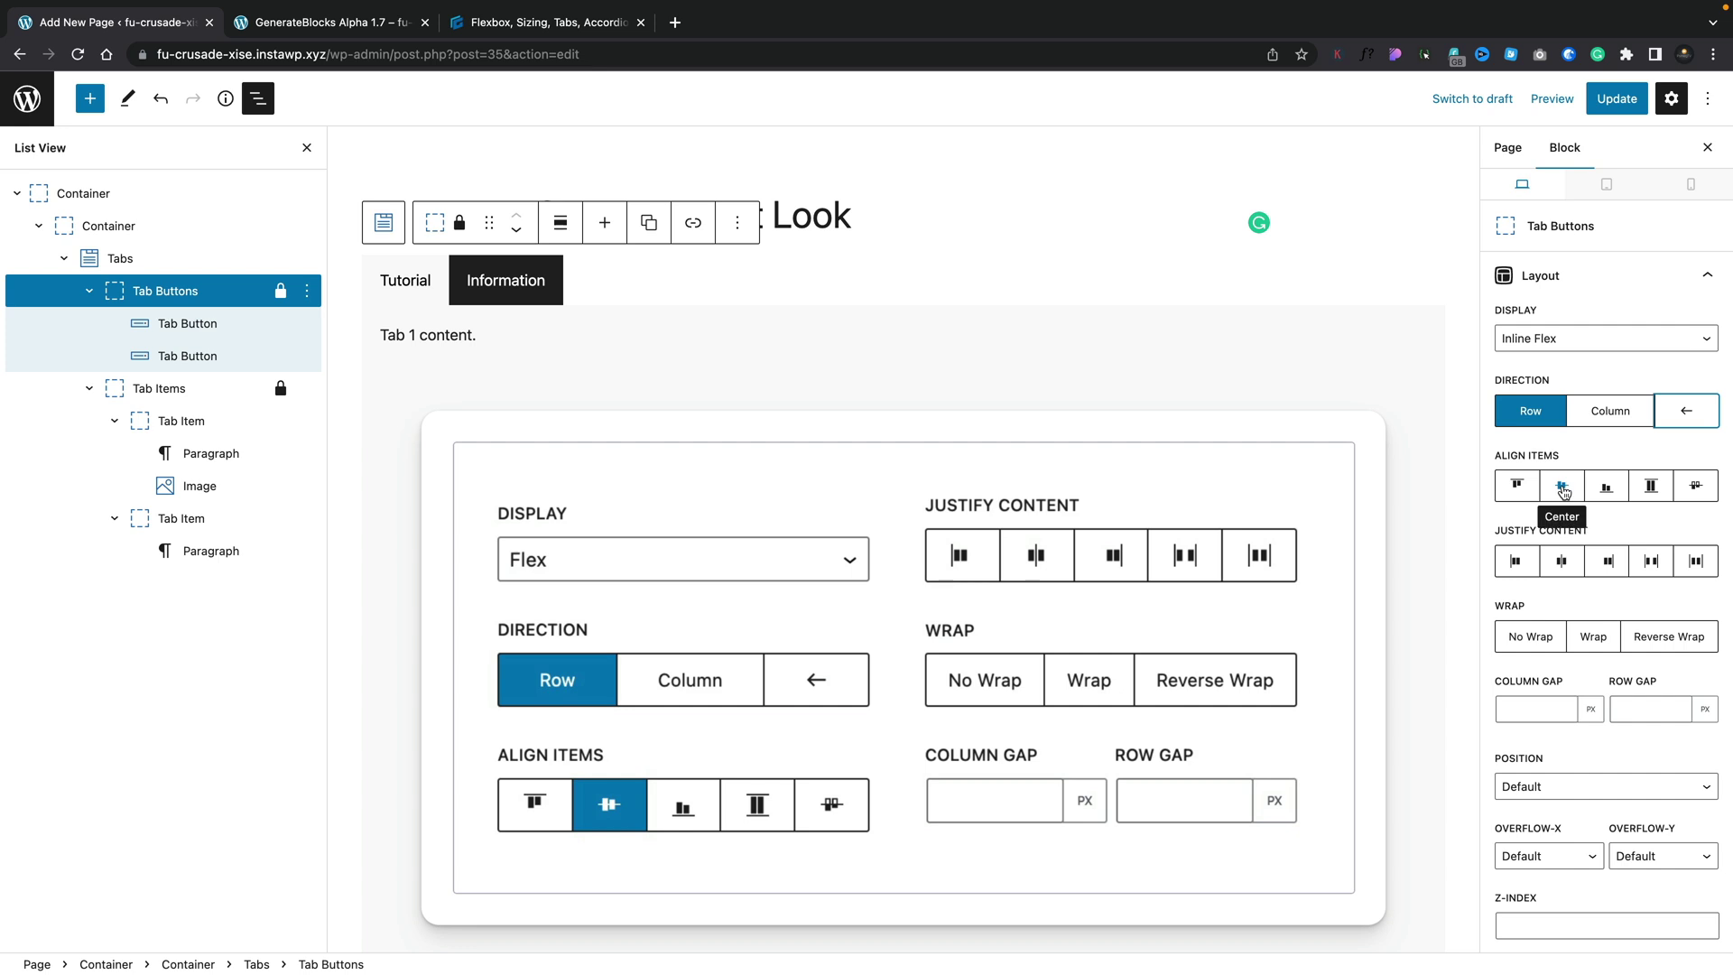
{"action": "left_click", "coordinate": [1695, 561]}
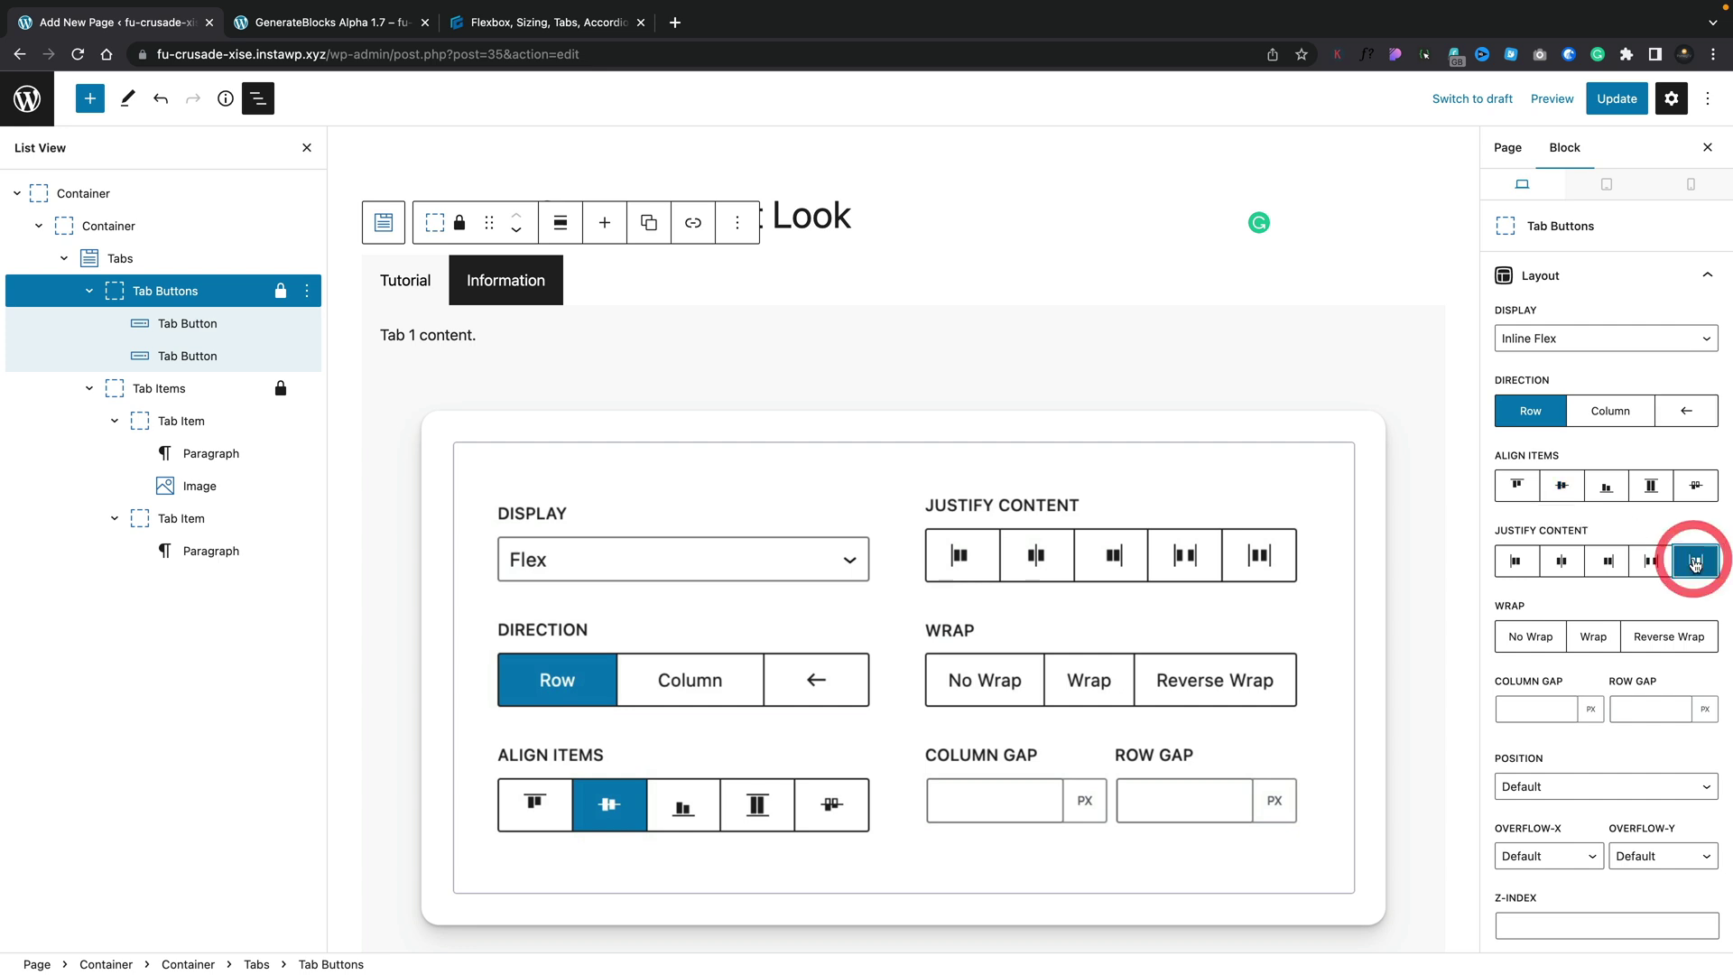
Step: Set the tab buttons' Column Gap to 20 px
{"action": "left_click", "coordinate": [1516, 710]}
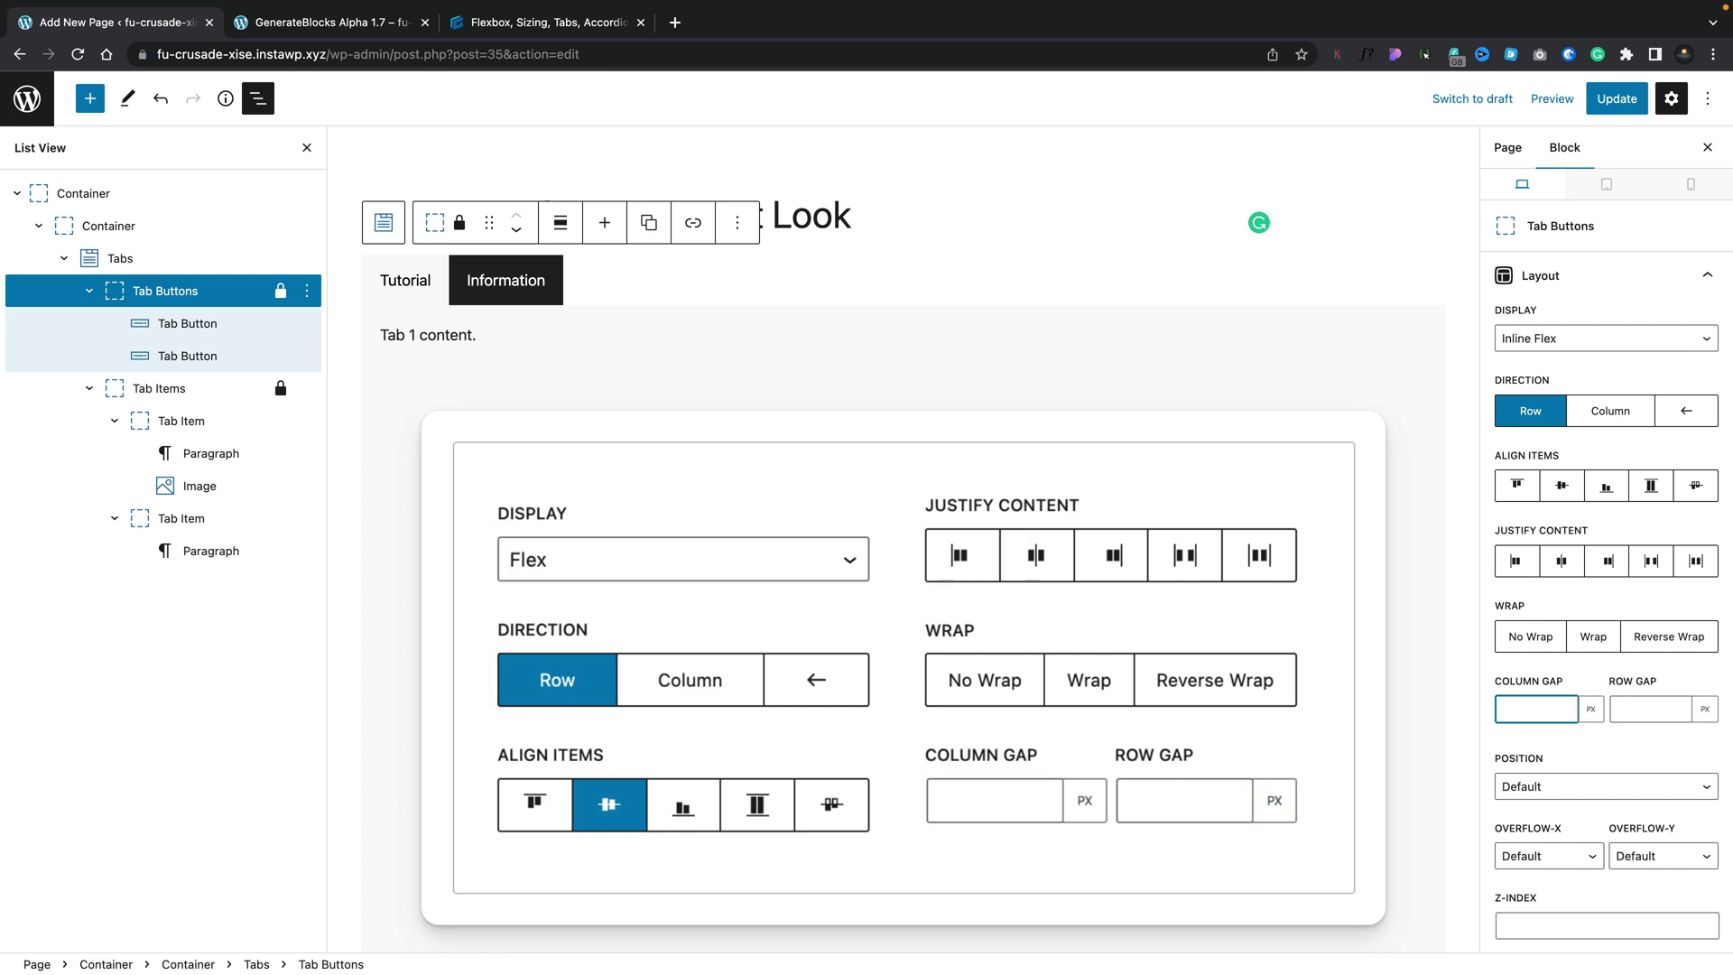
{"action": "type", "text": "20"}
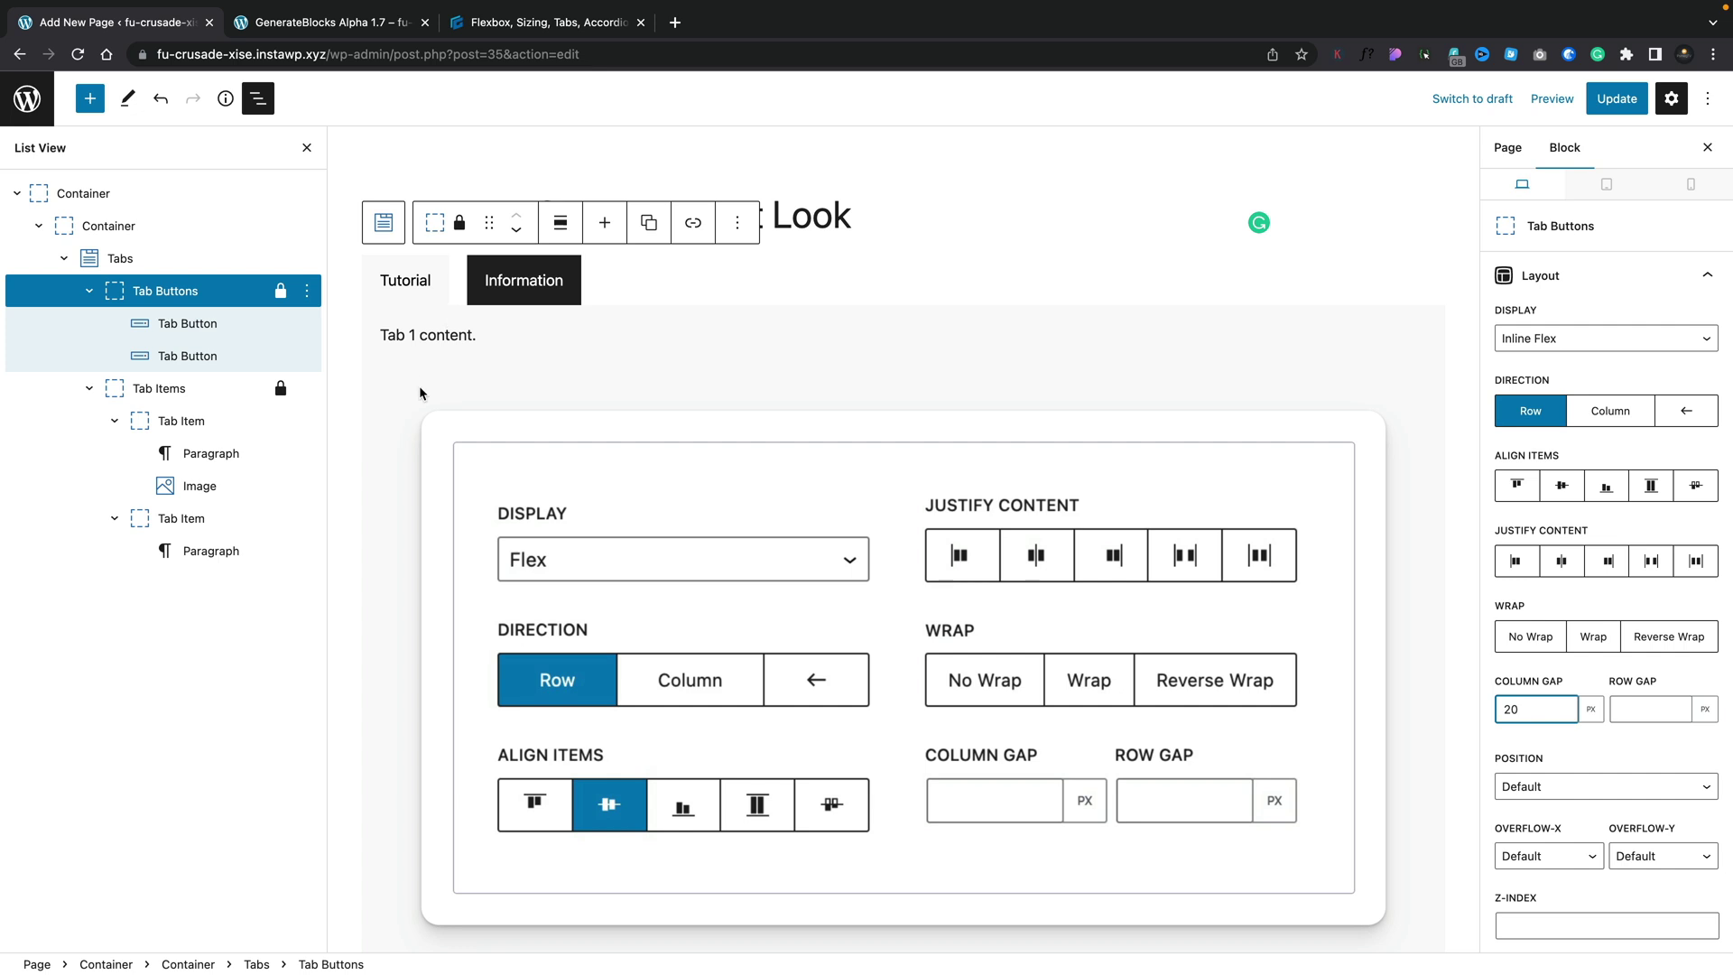
{"action": "left_click", "coordinate": [179, 525]}
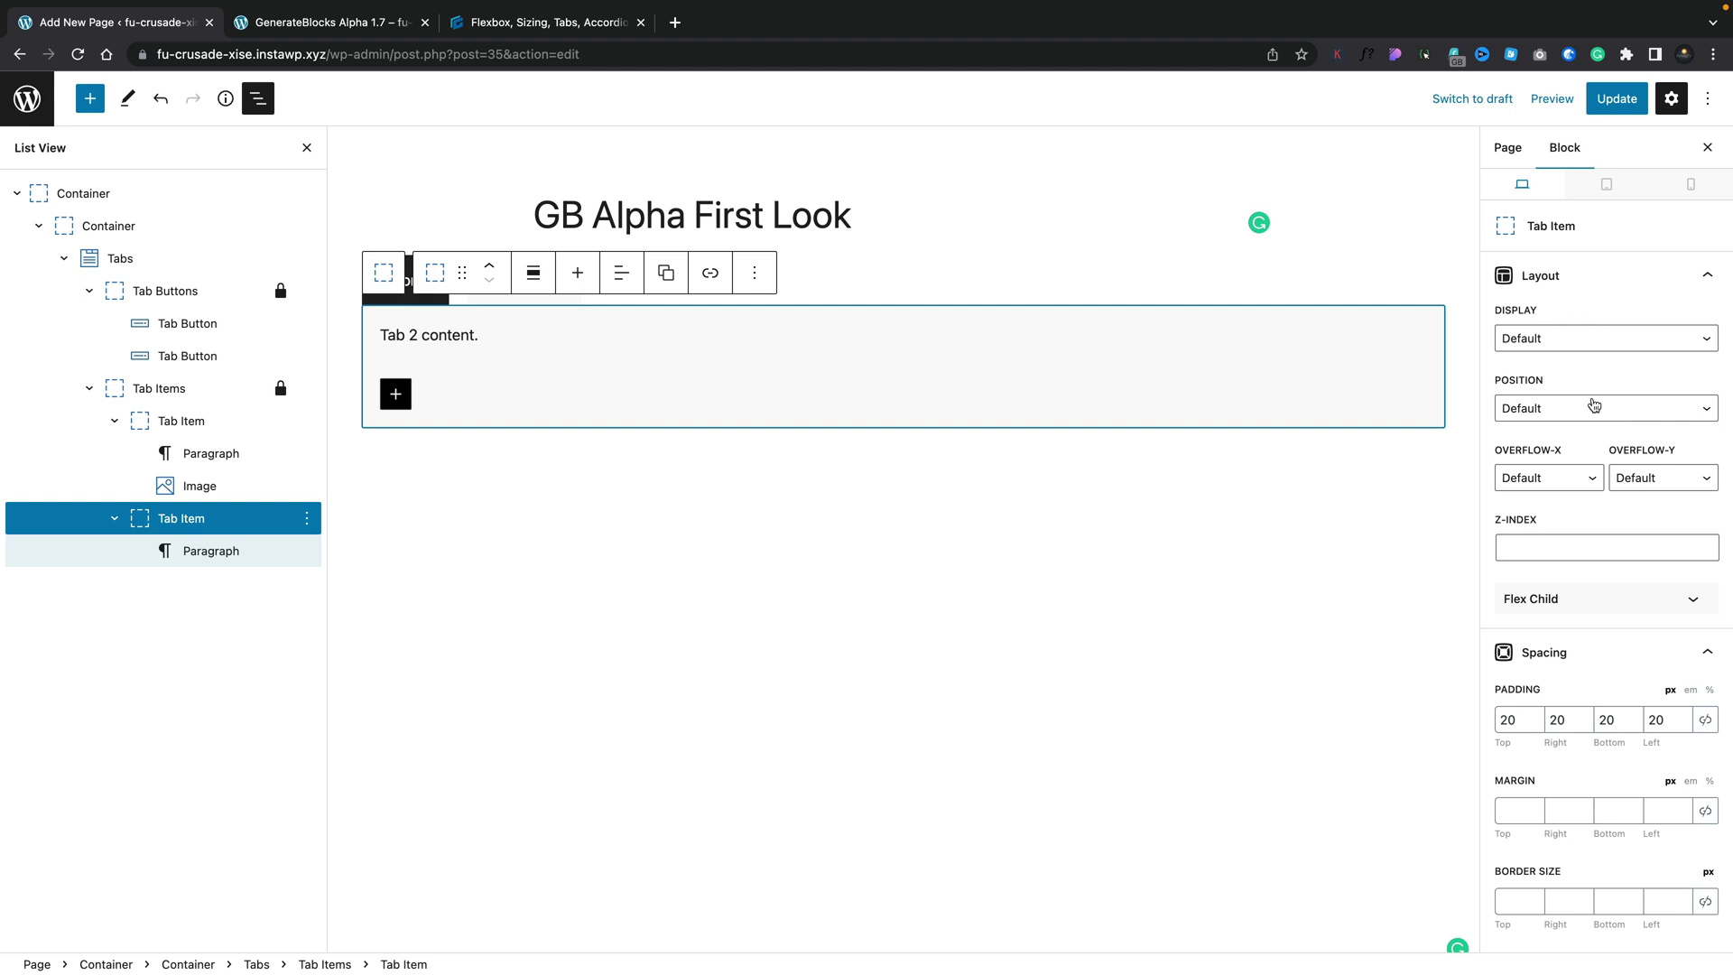
Step: Scroll the second Tab Item's settings down to its Spacing and Colors panels
{"action": "scroll", "coordinate": [1587, 635], "scroll_direction": "down", "scroll_amount": 5}
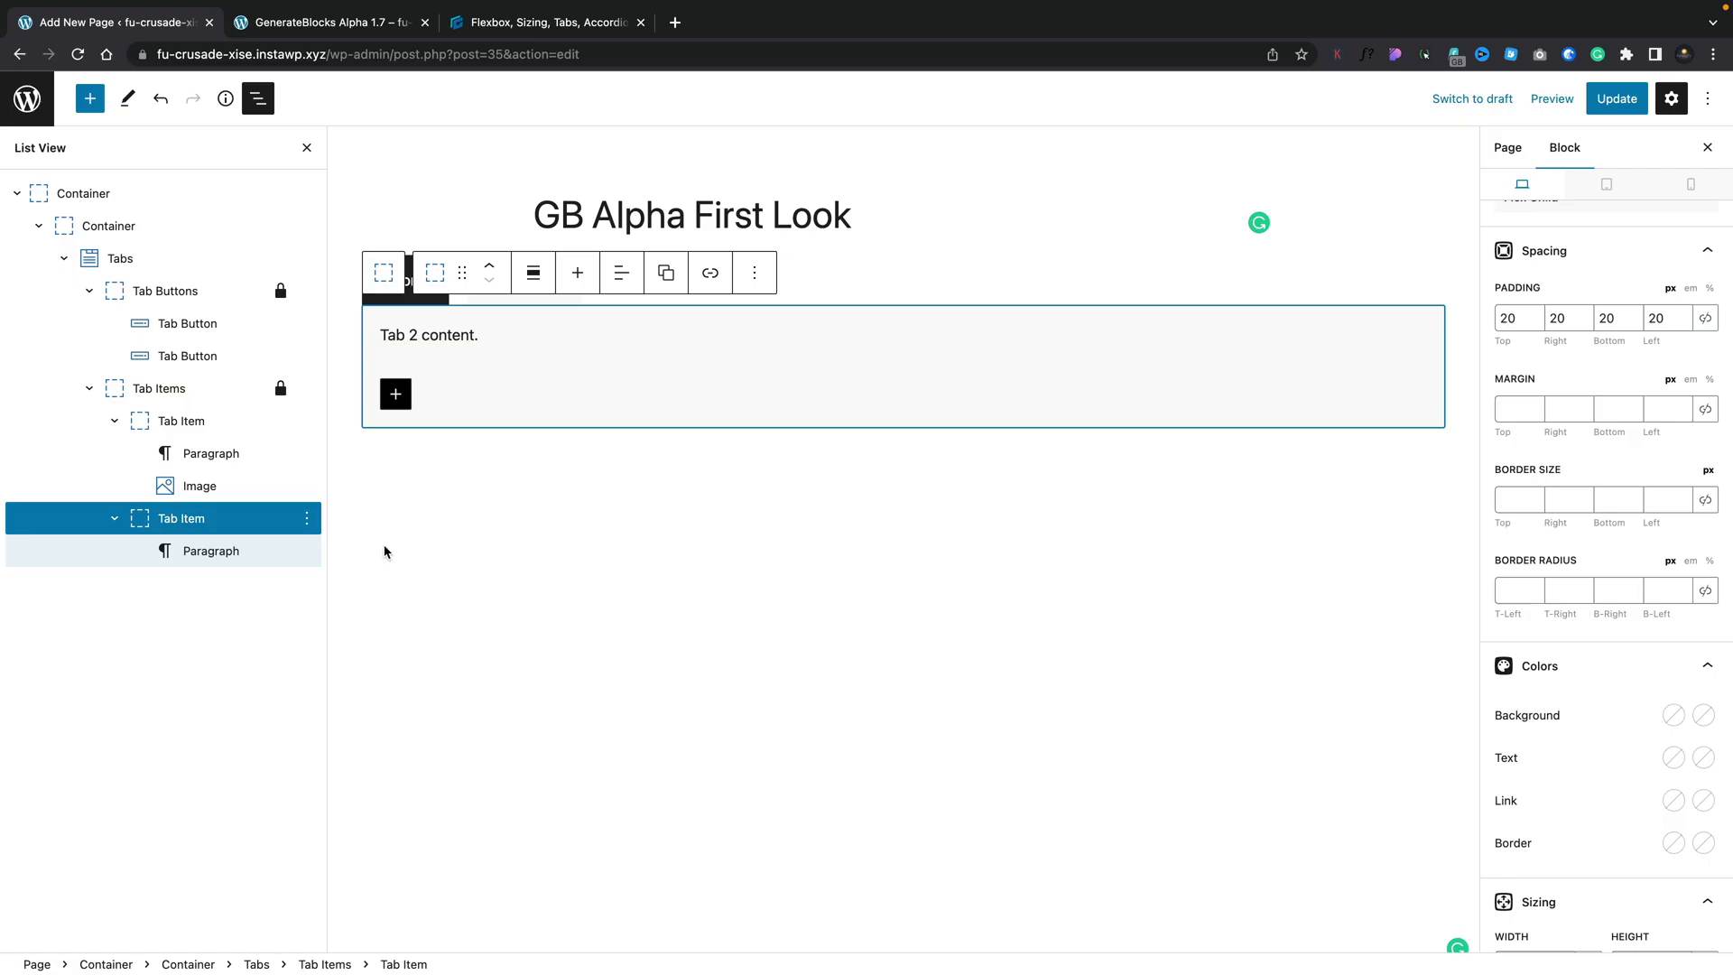
Step: Remove the Tabs block from the page
{"action": "left_click", "coordinate": [139, 257]}
{"action": "left_click", "coordinate": [311, 259]}
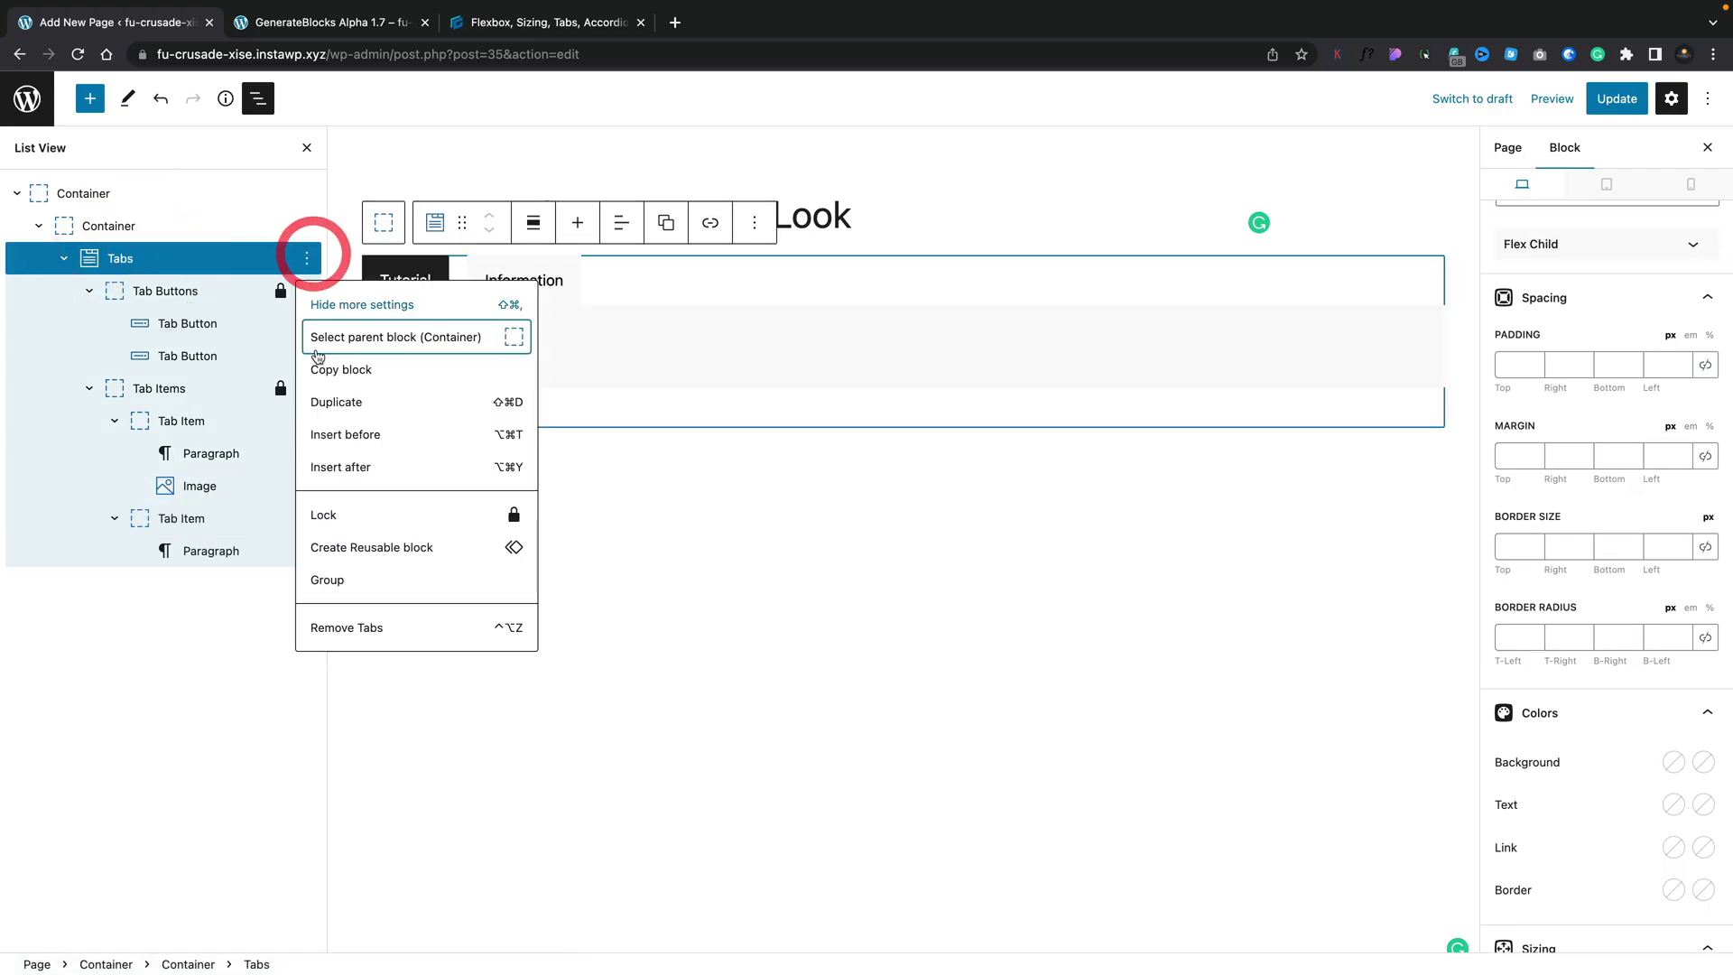
{"action": "left_click", "coordinate": [337, 623]}
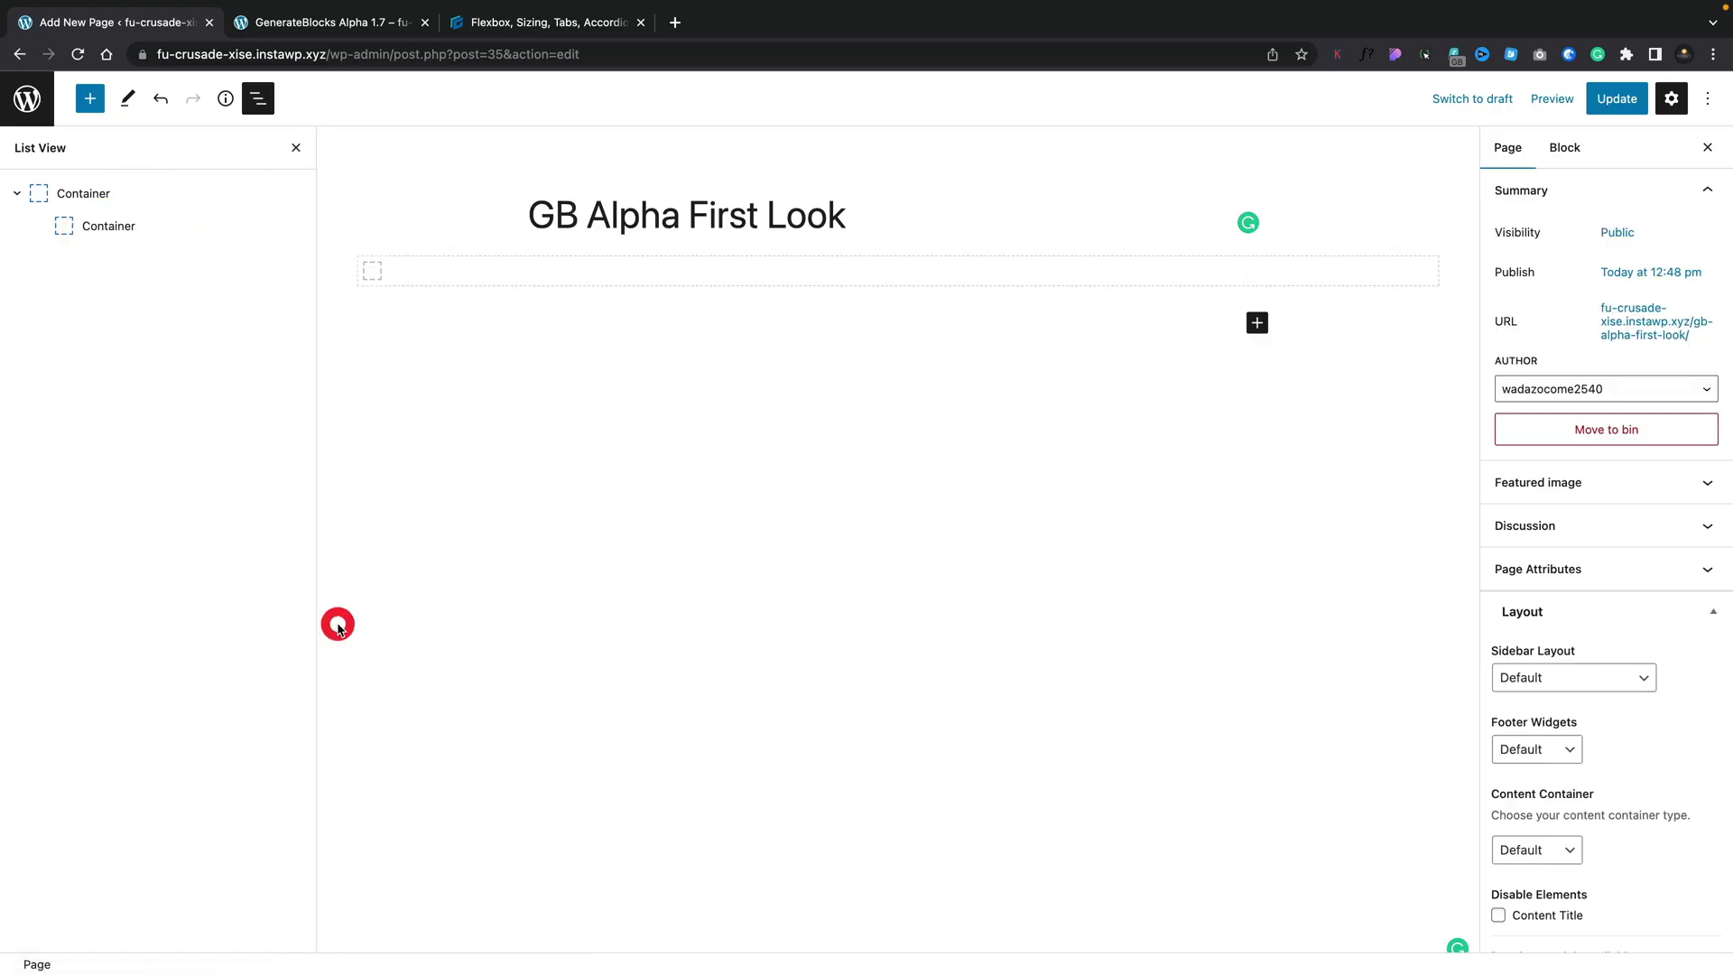
Step: Insert a Button block into the empty inner Container by searching 'butt'
{"action": "left_click", "coordinate": [378, 272]}
{"action": "left_click", "coordinate": [372, 271]}
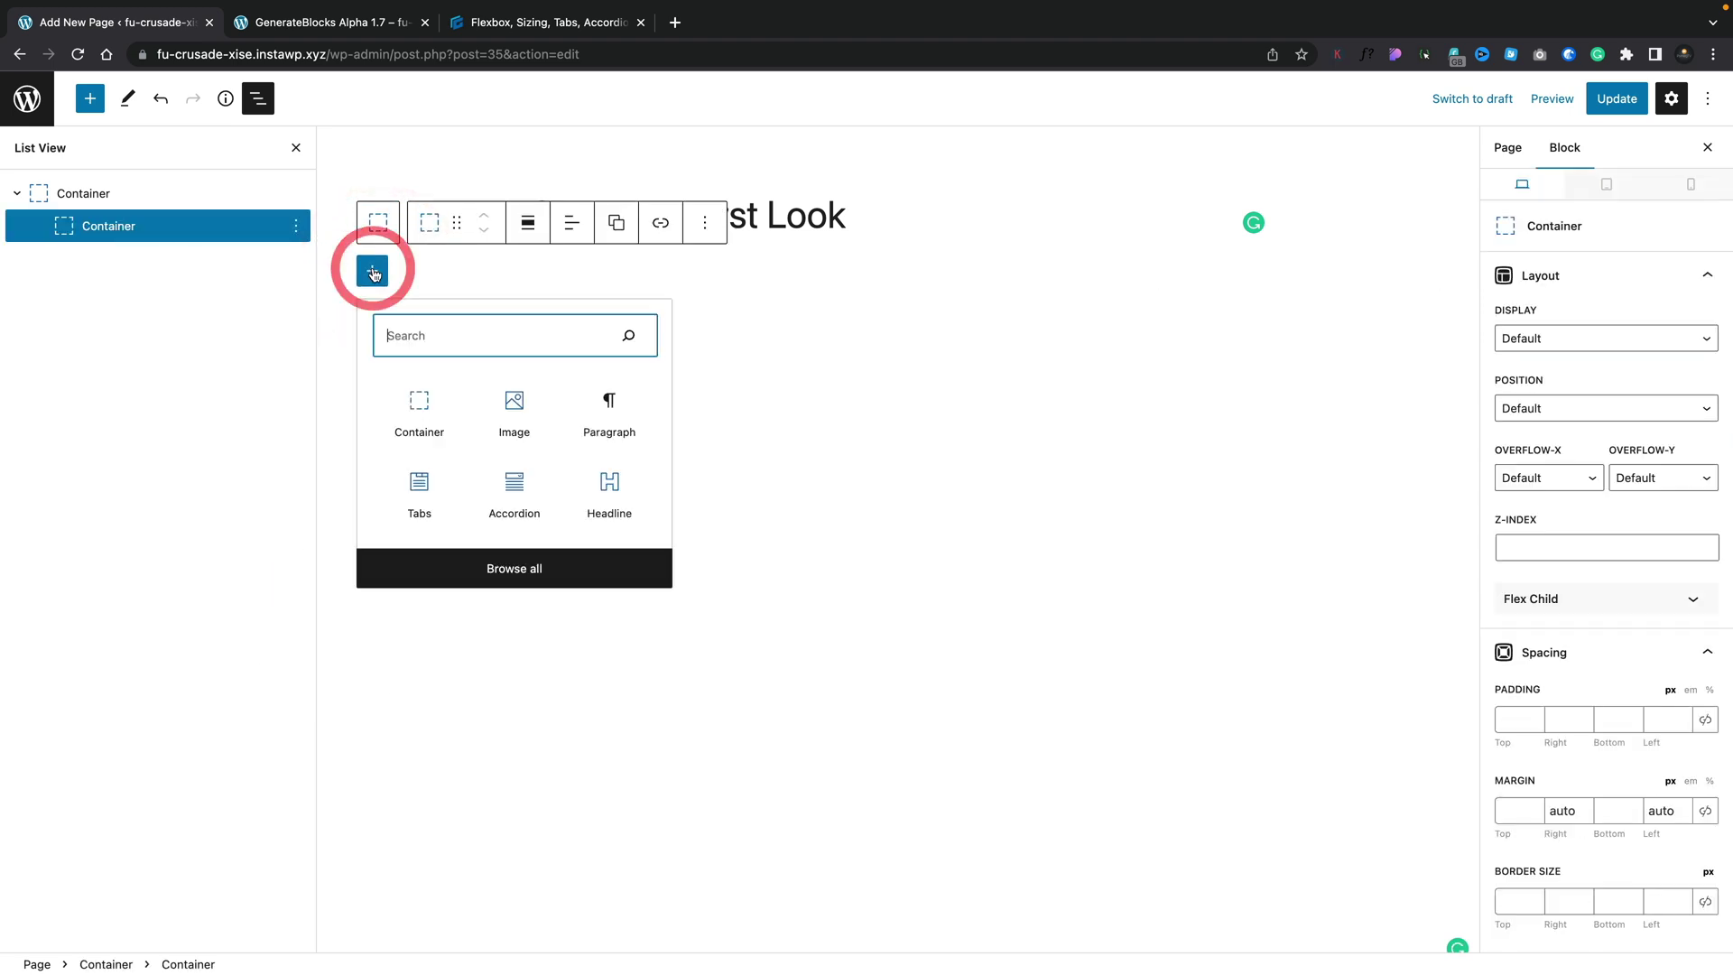
{"action": "left_click", "coordinate": [489, 335]}
{"action": "type", "text": "butt"}
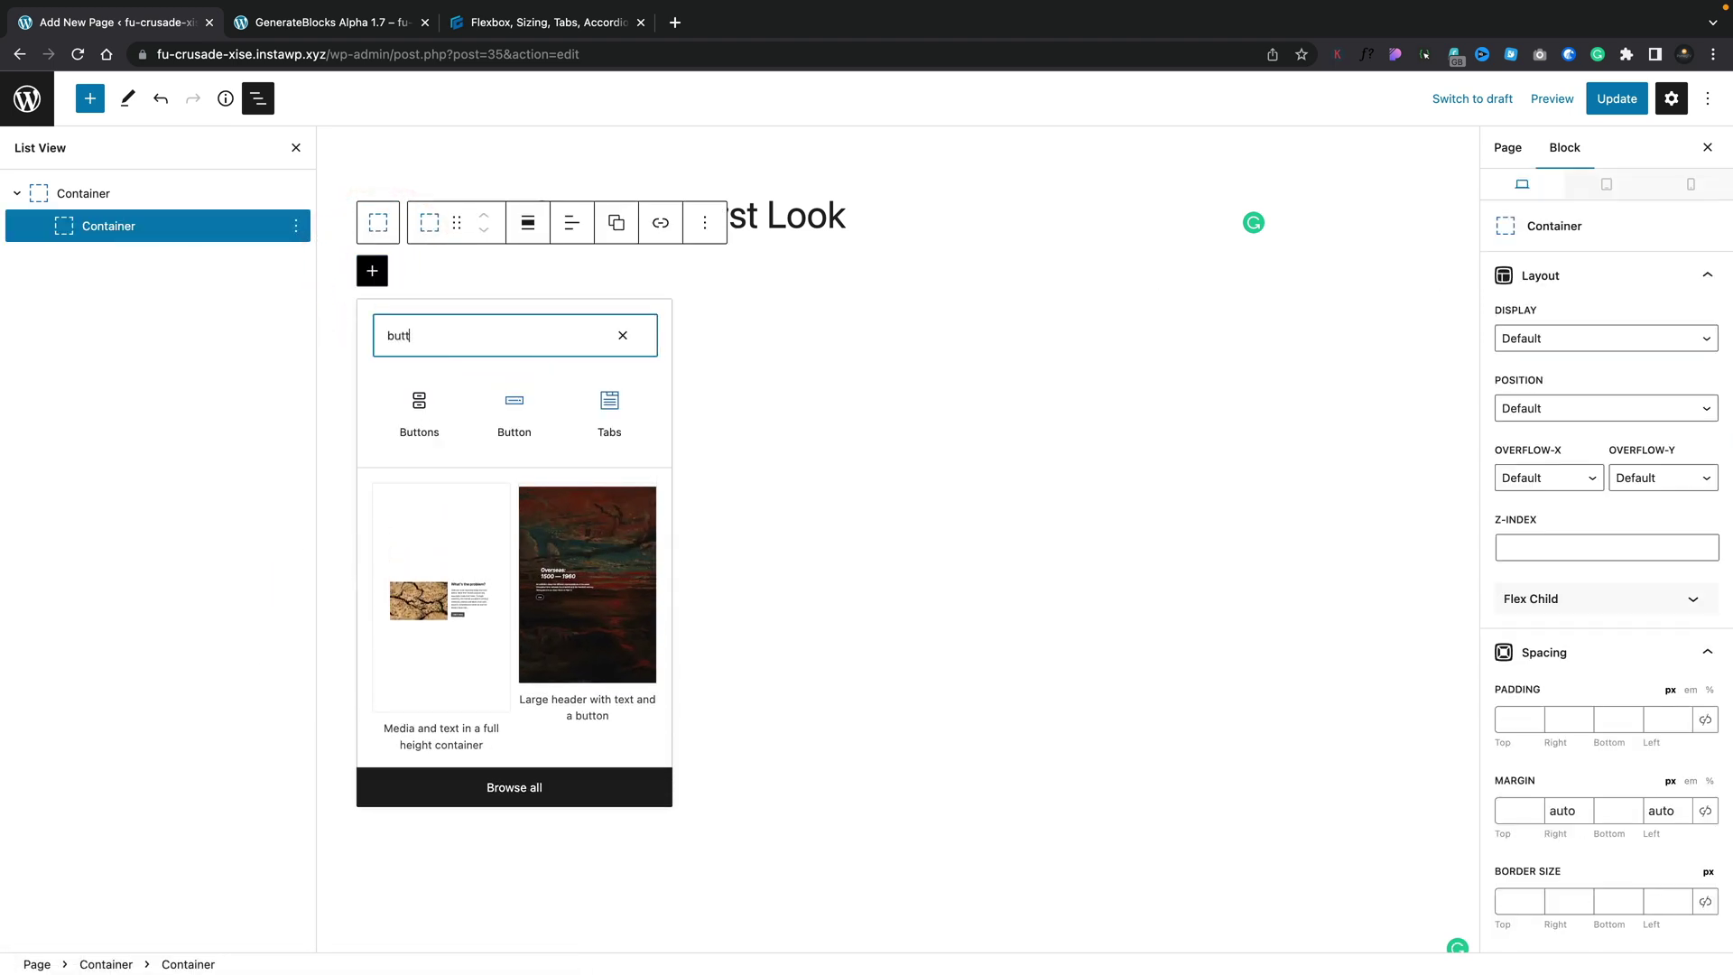
{"action": "left_click", "coordinate": [522, 417]}
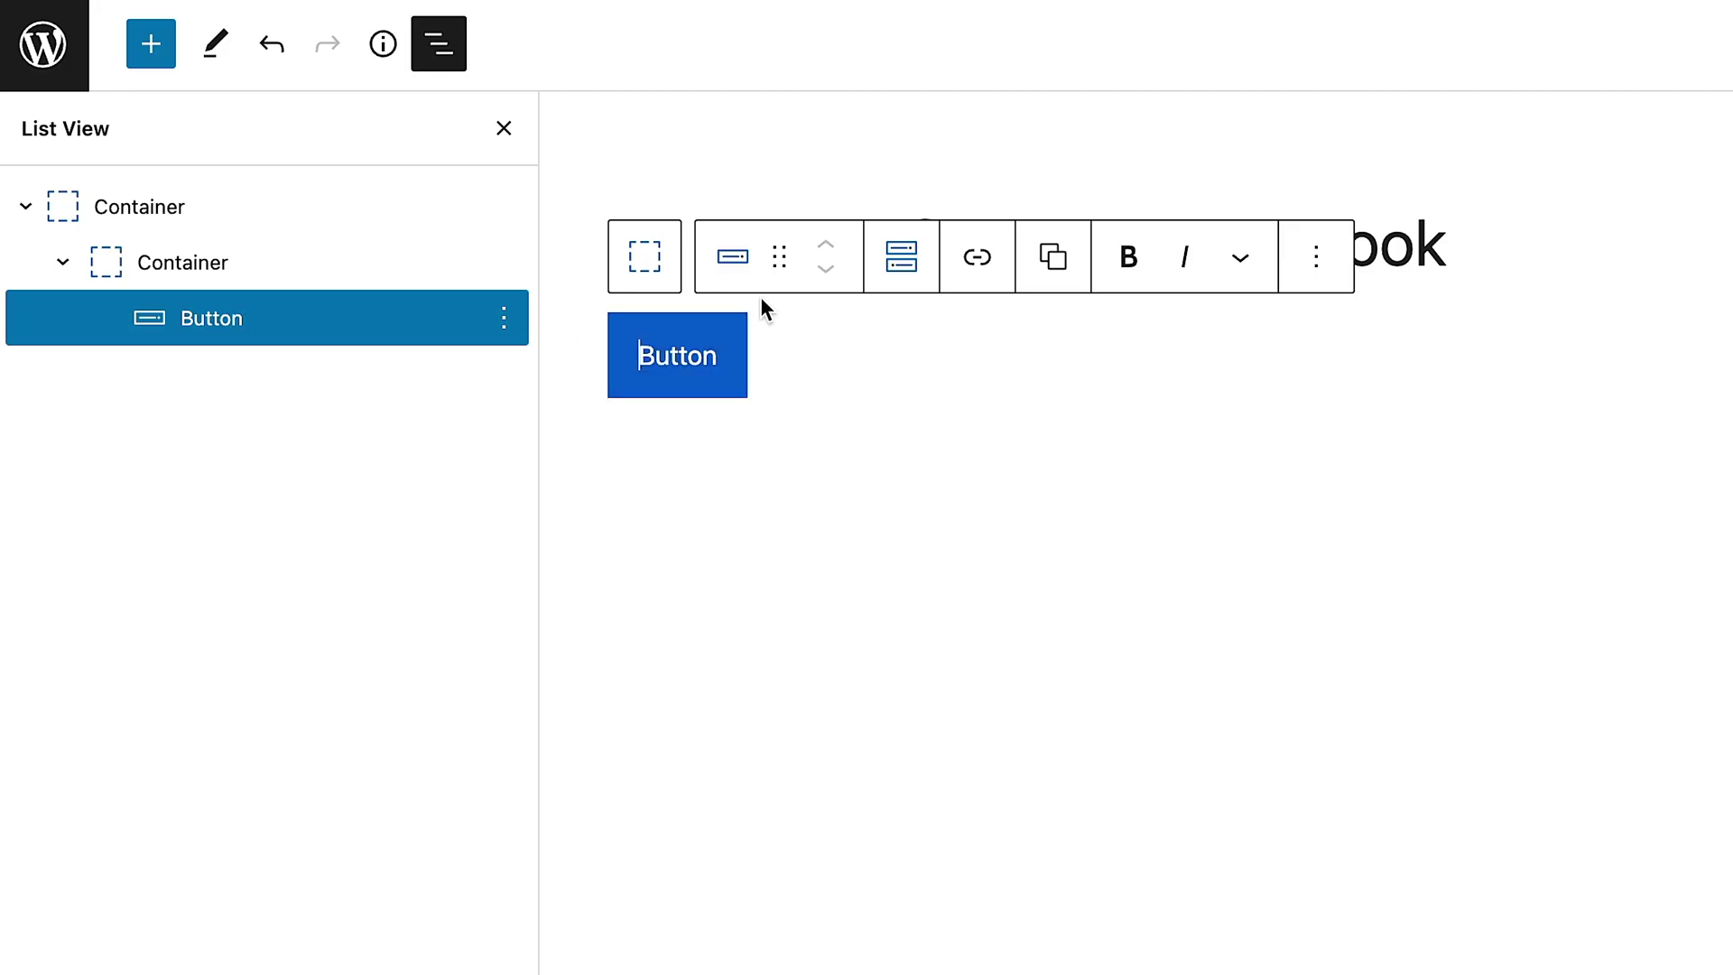
{"action": "left_click", "coordinate": [343, 326]}
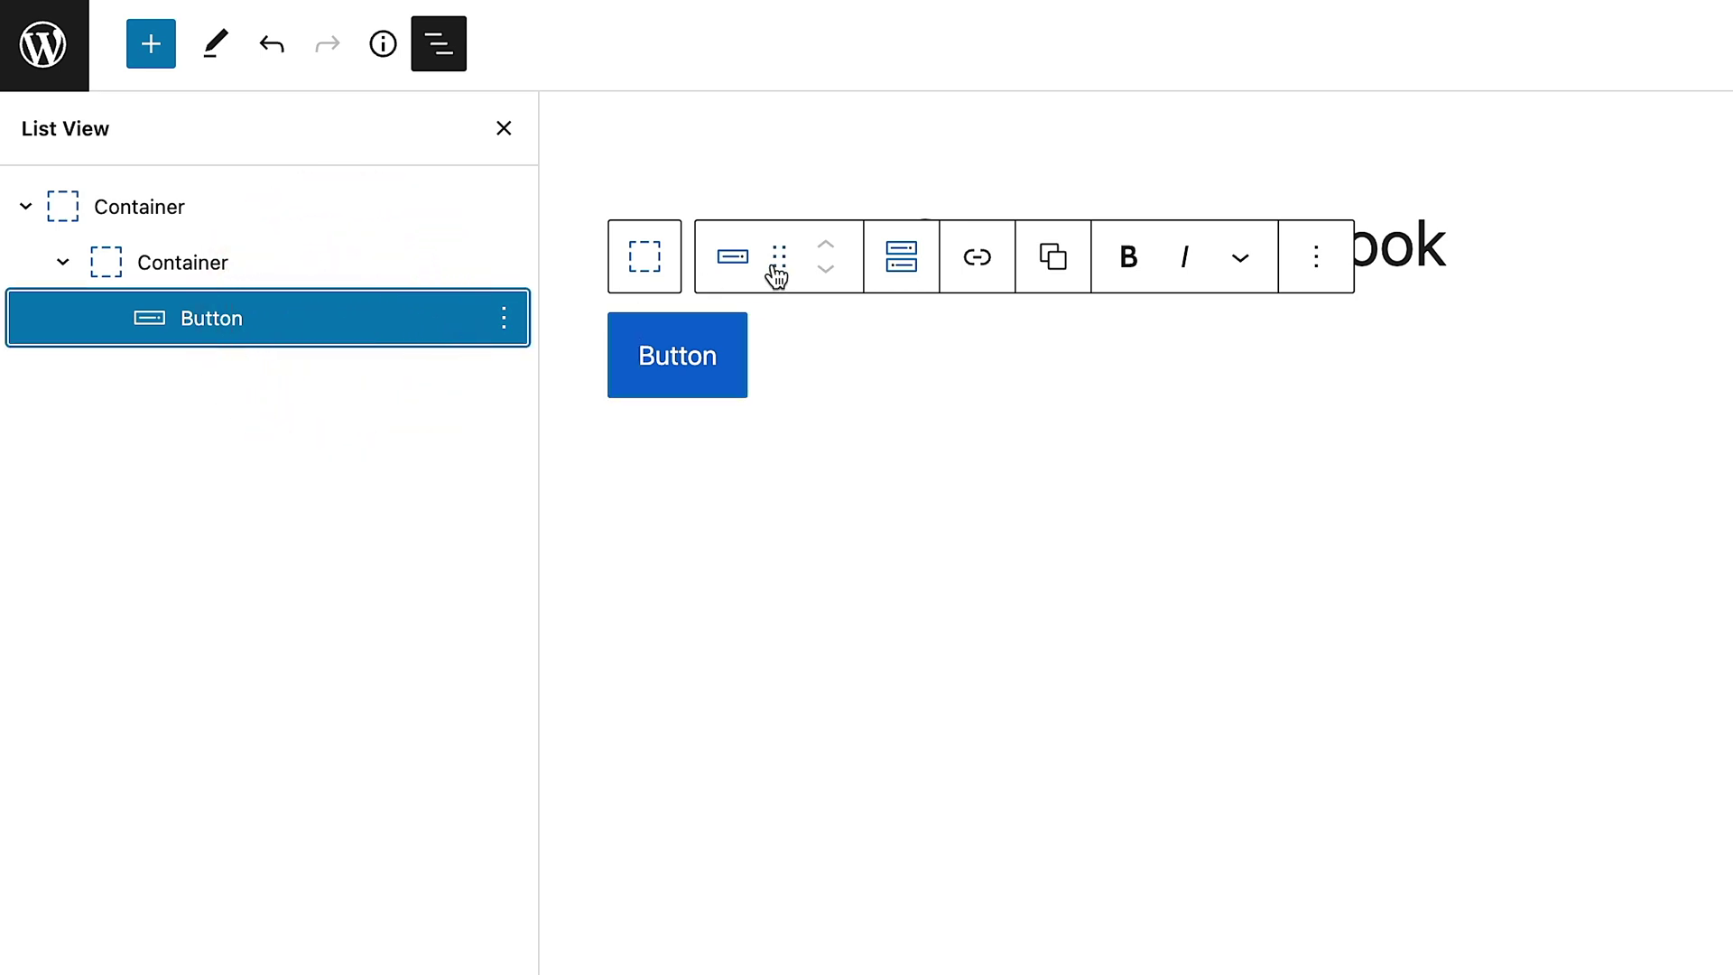
Step: Wrap the Button in a Button Container and add a second Button beside it
{"action": "left_click", "coordinate": [896, 257]}
{"action": "left_click", "coordinate": [106, 317]}
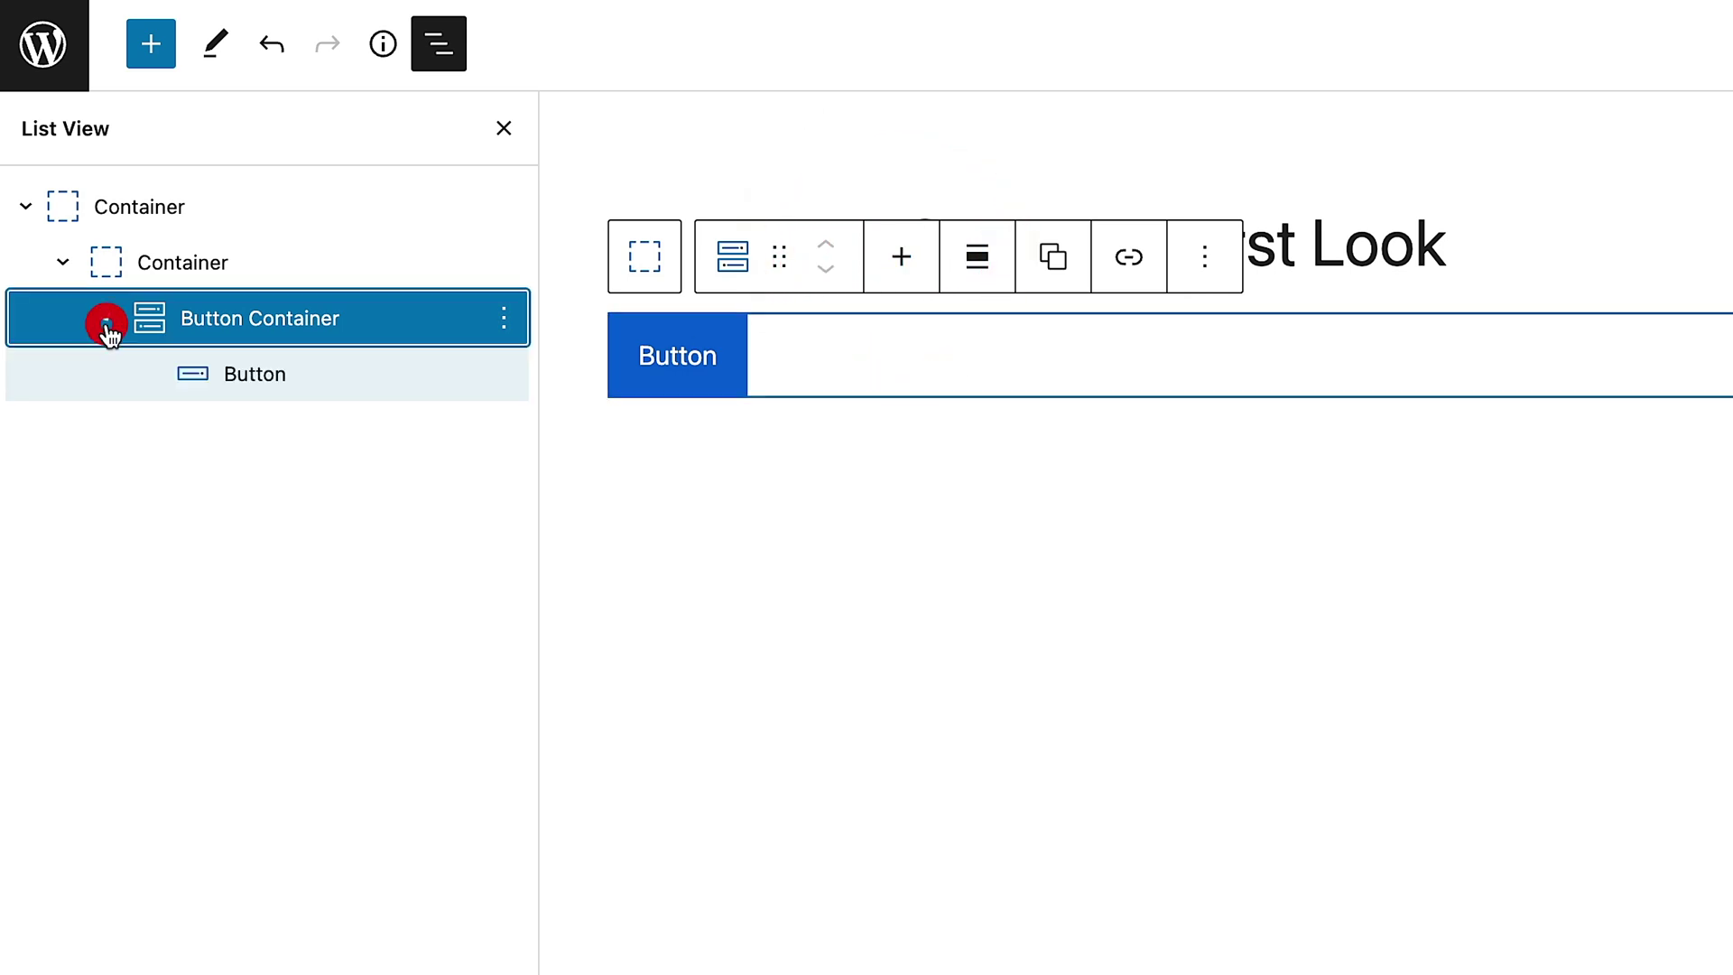
{"action": "left_click", "coordinate": [245, 378]}
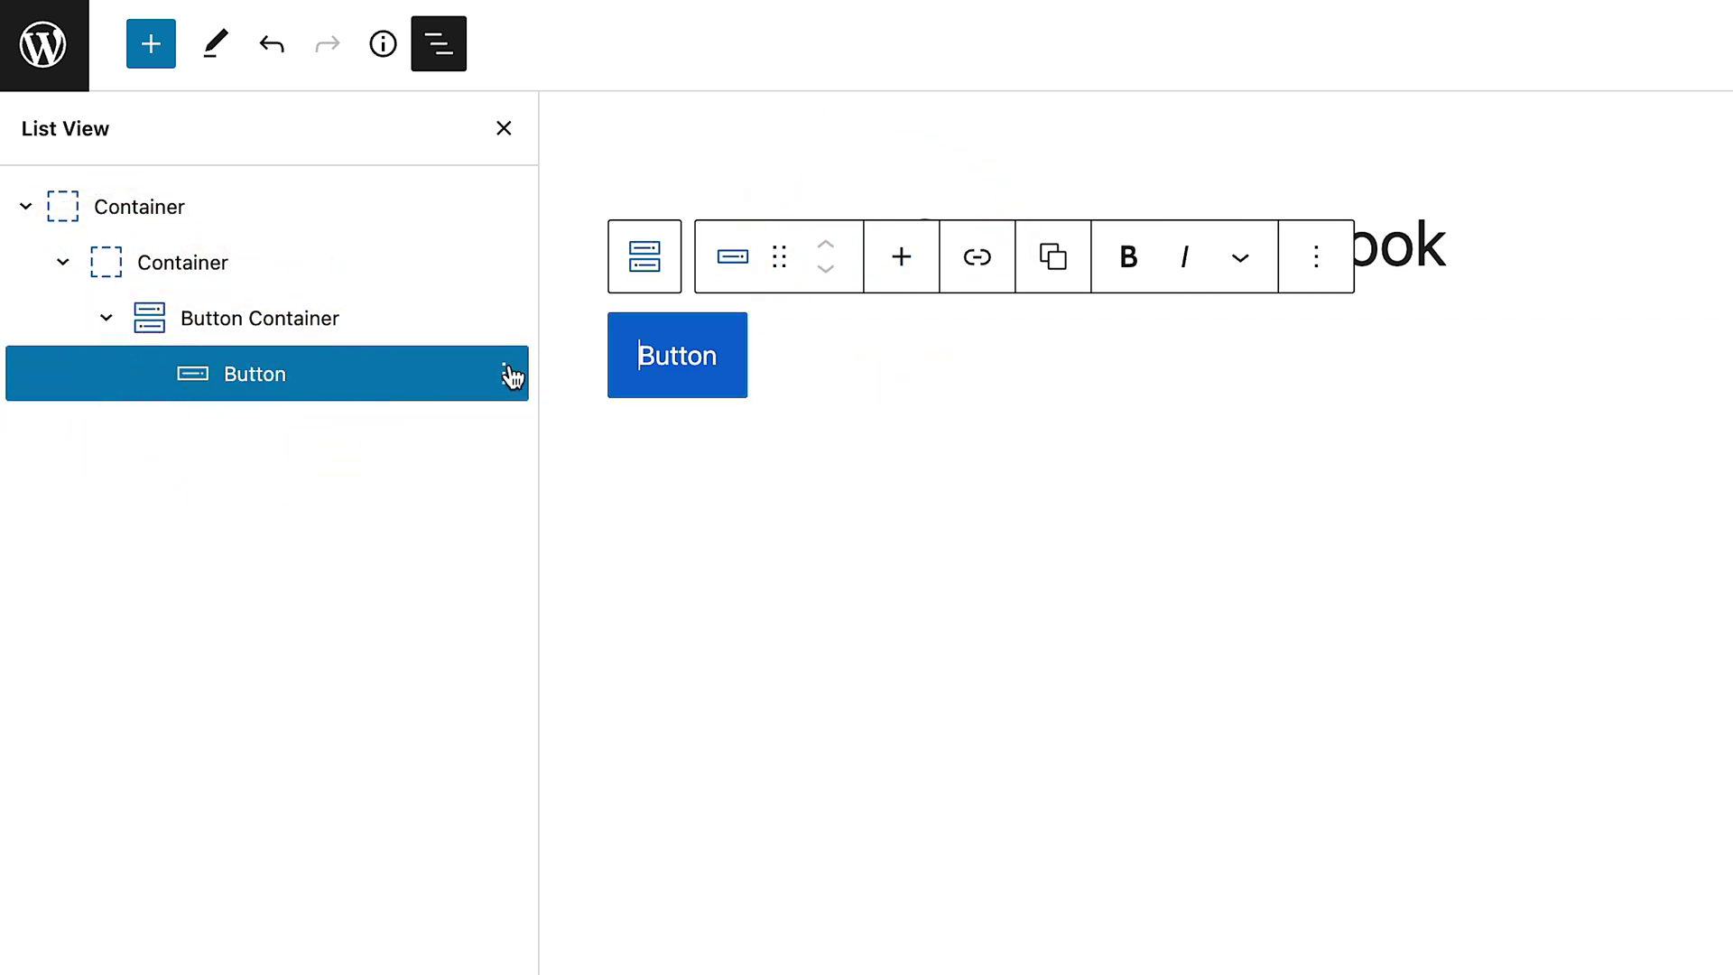
{"action": "left_click", "coordinate": [896, 257]}
{"action": "left_click", "coordinate": [896, 257]}
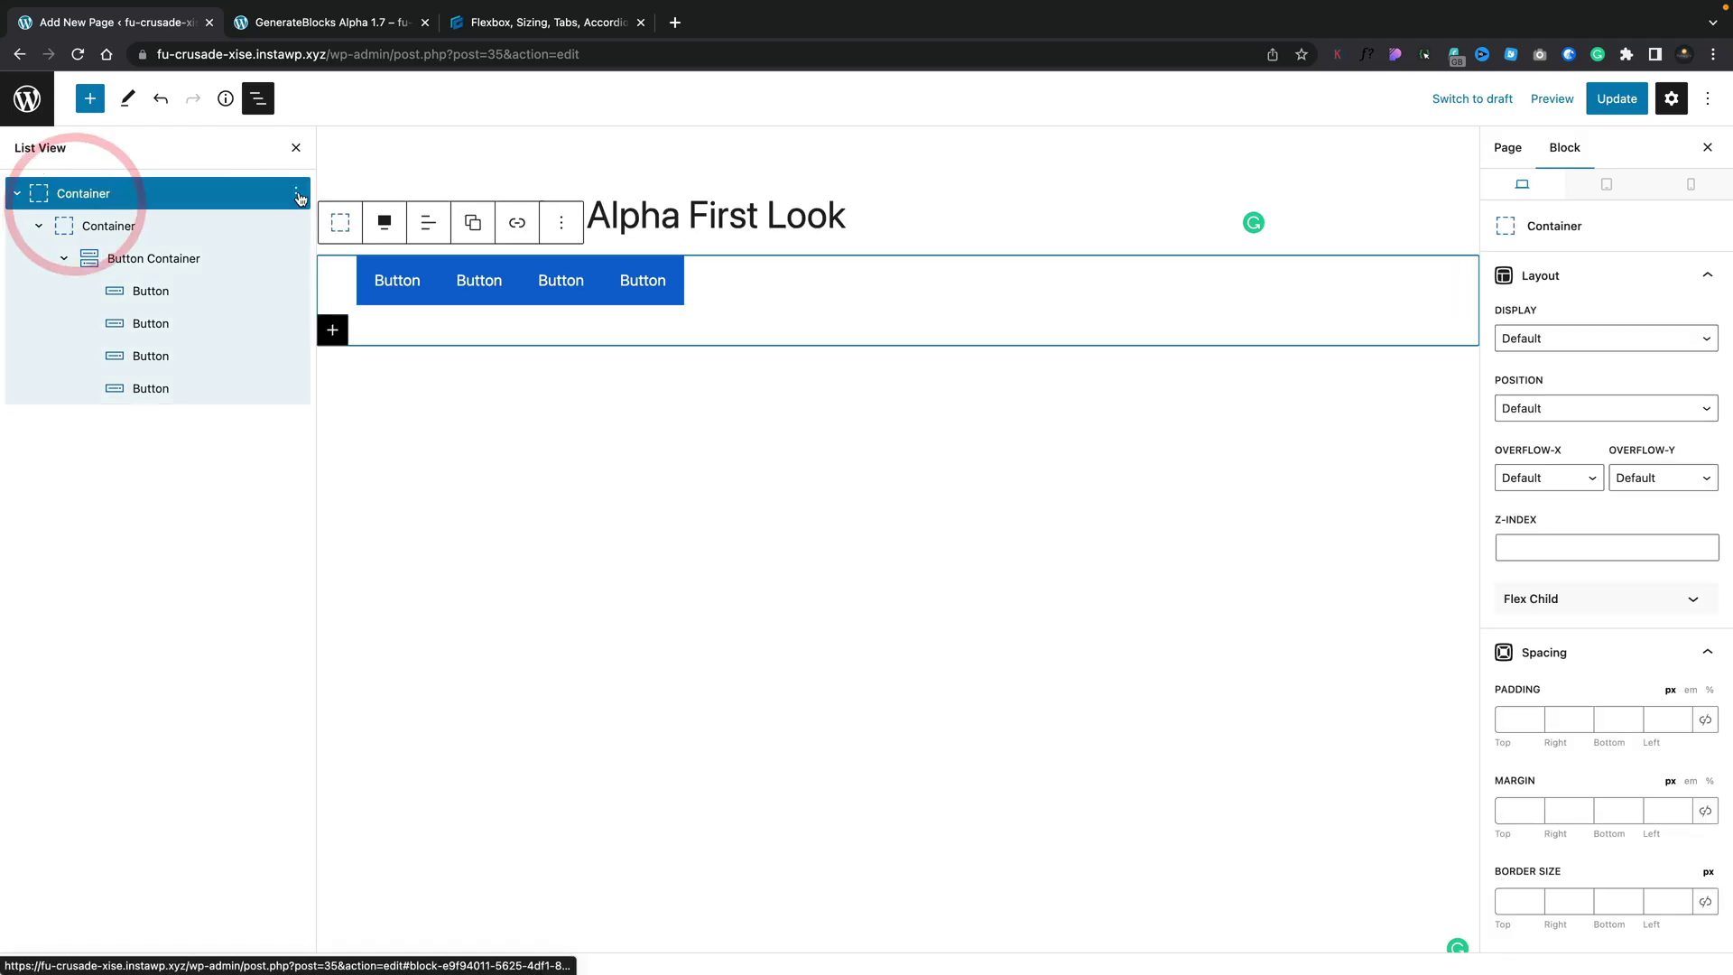
Step: Remove the button Container and insert the 'Movement – Take action now!' pattern from the Pattern Library
{"action": "left_click", "coordinate": [295, 194]}
{"action": "left_click", "coordinate": [328, 530]}
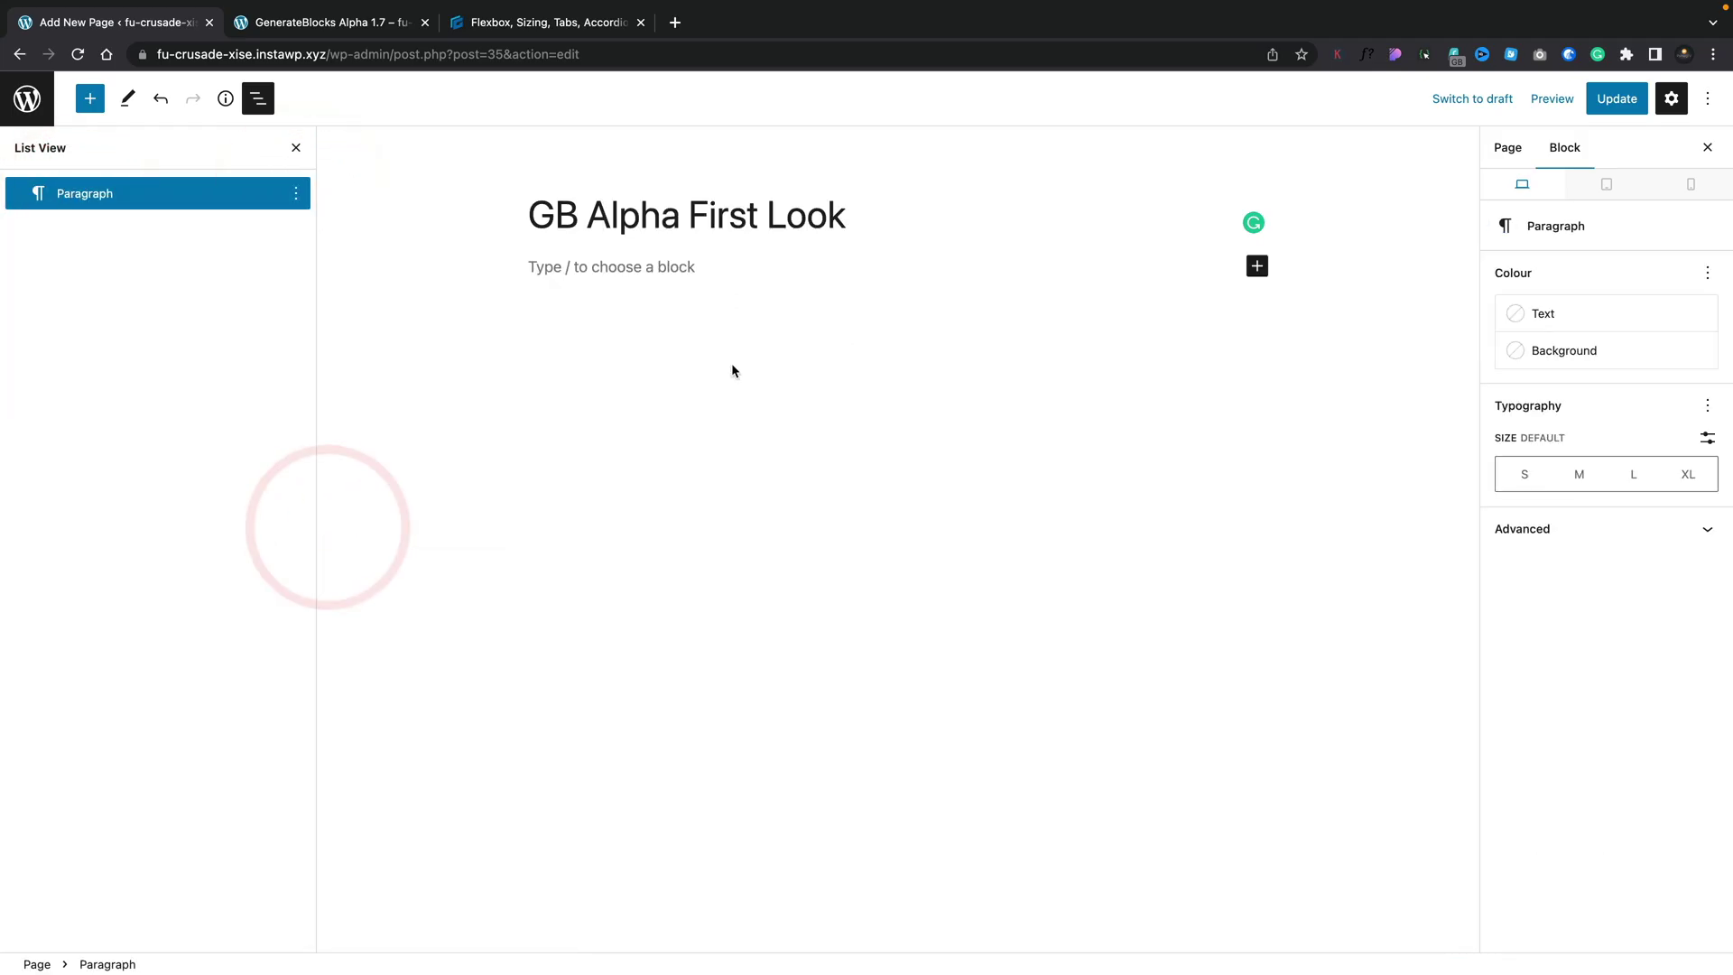
{"action": "left_click", "coordinate": [1257, 265]}
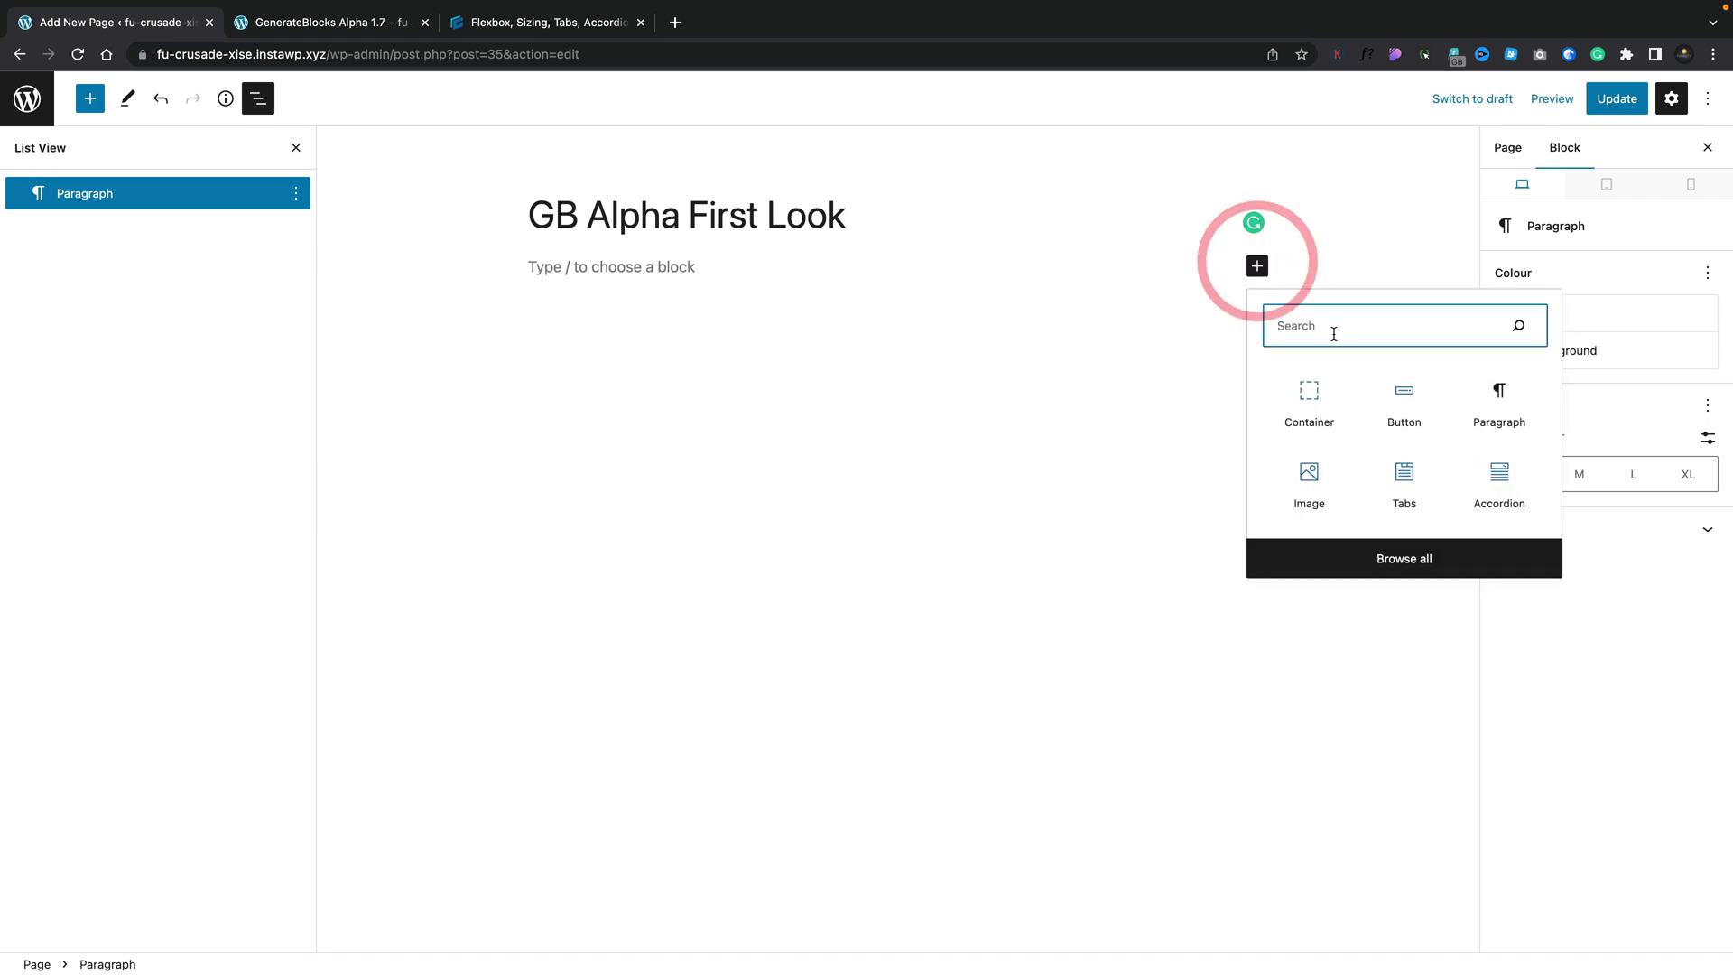
{"action": "left_click", "coordinate": [1369, 566]}
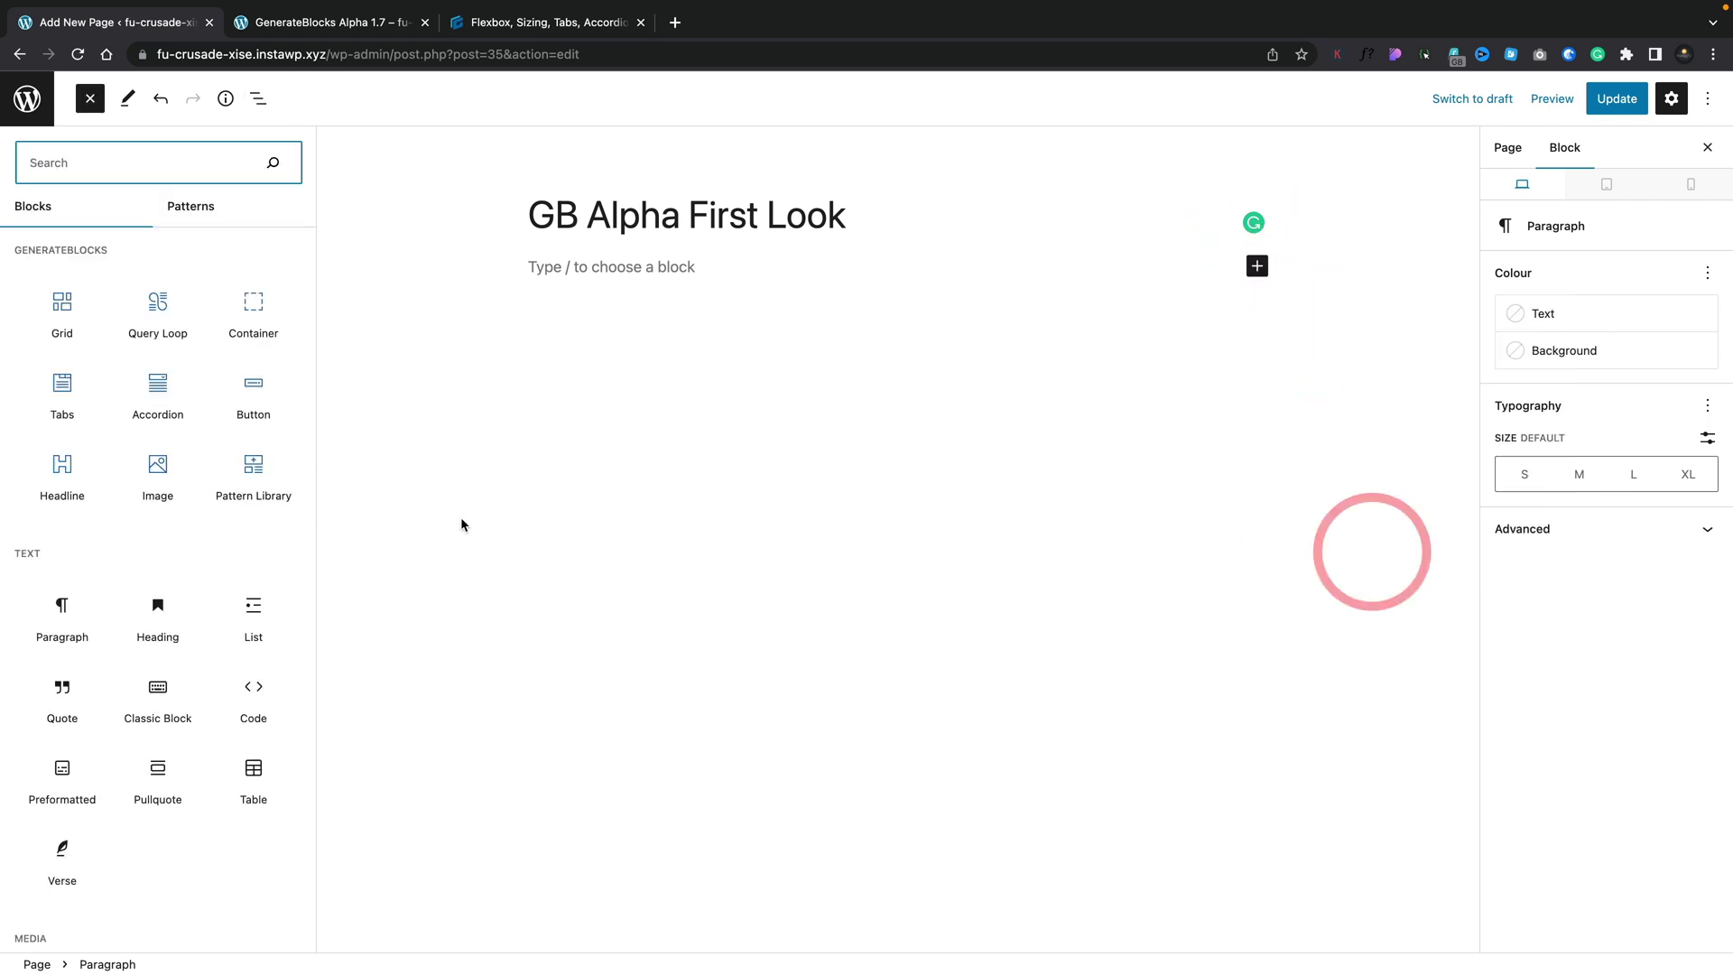
{"action": "left_click", "coordinate": [243, 467]}
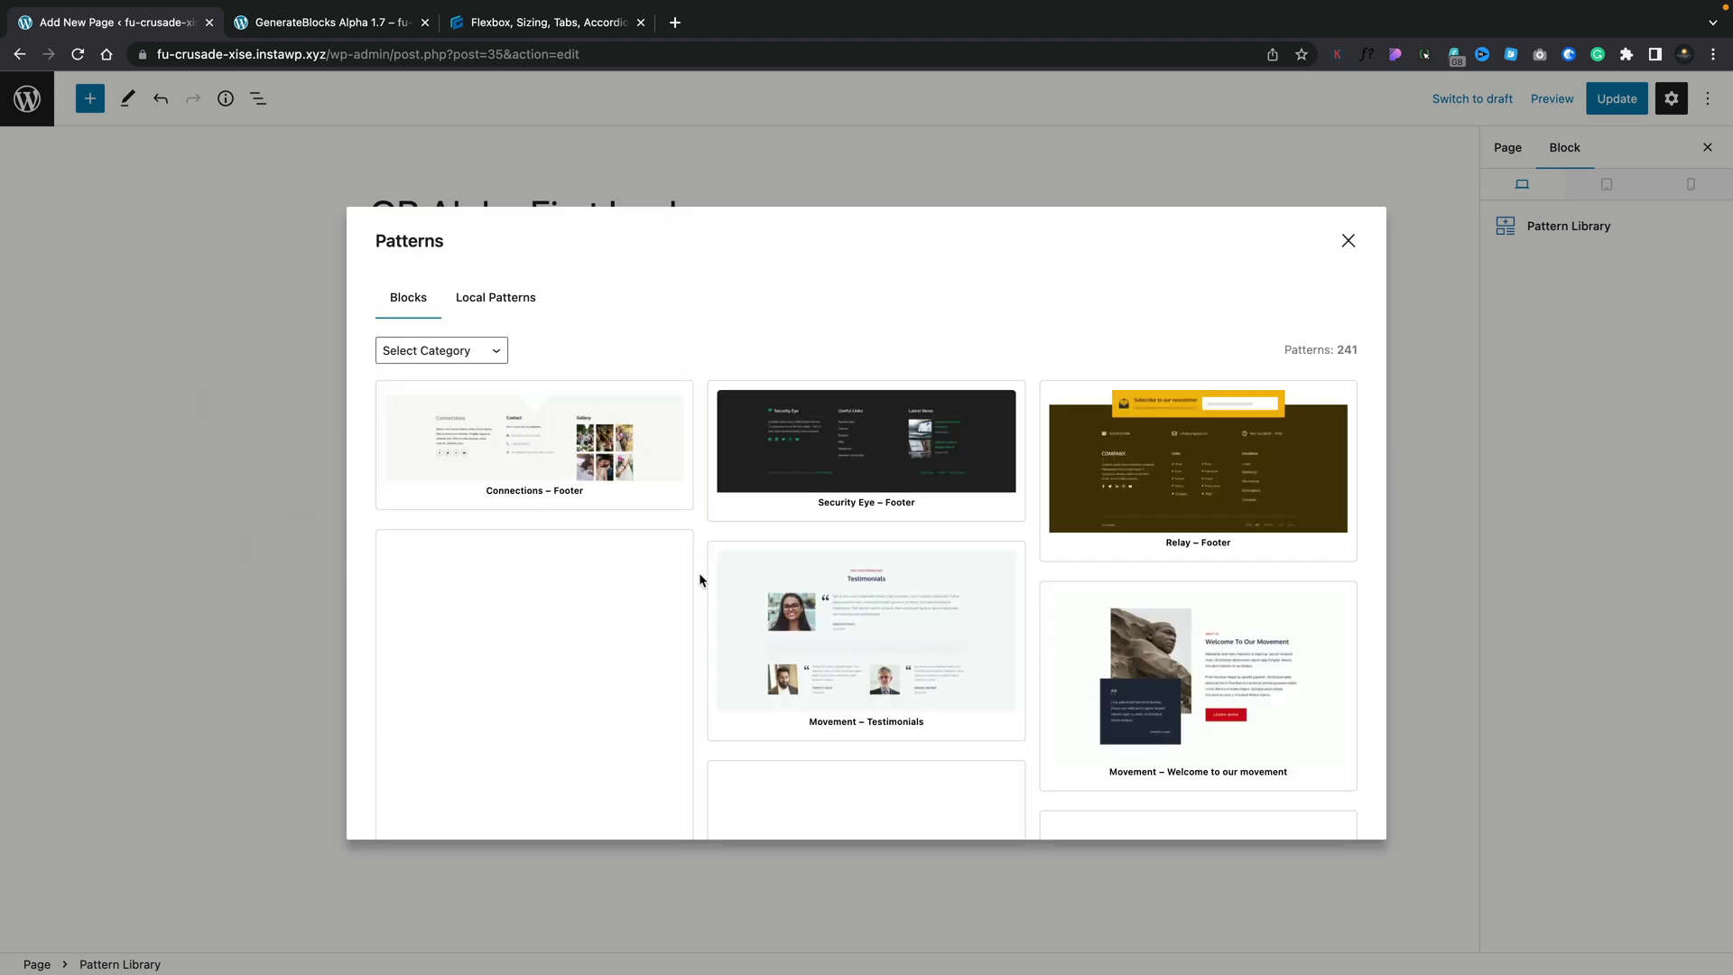
{"action": "scroll", "coordinate": [665, 666], "scroll_direction": "down", "scroll_amount": 5}
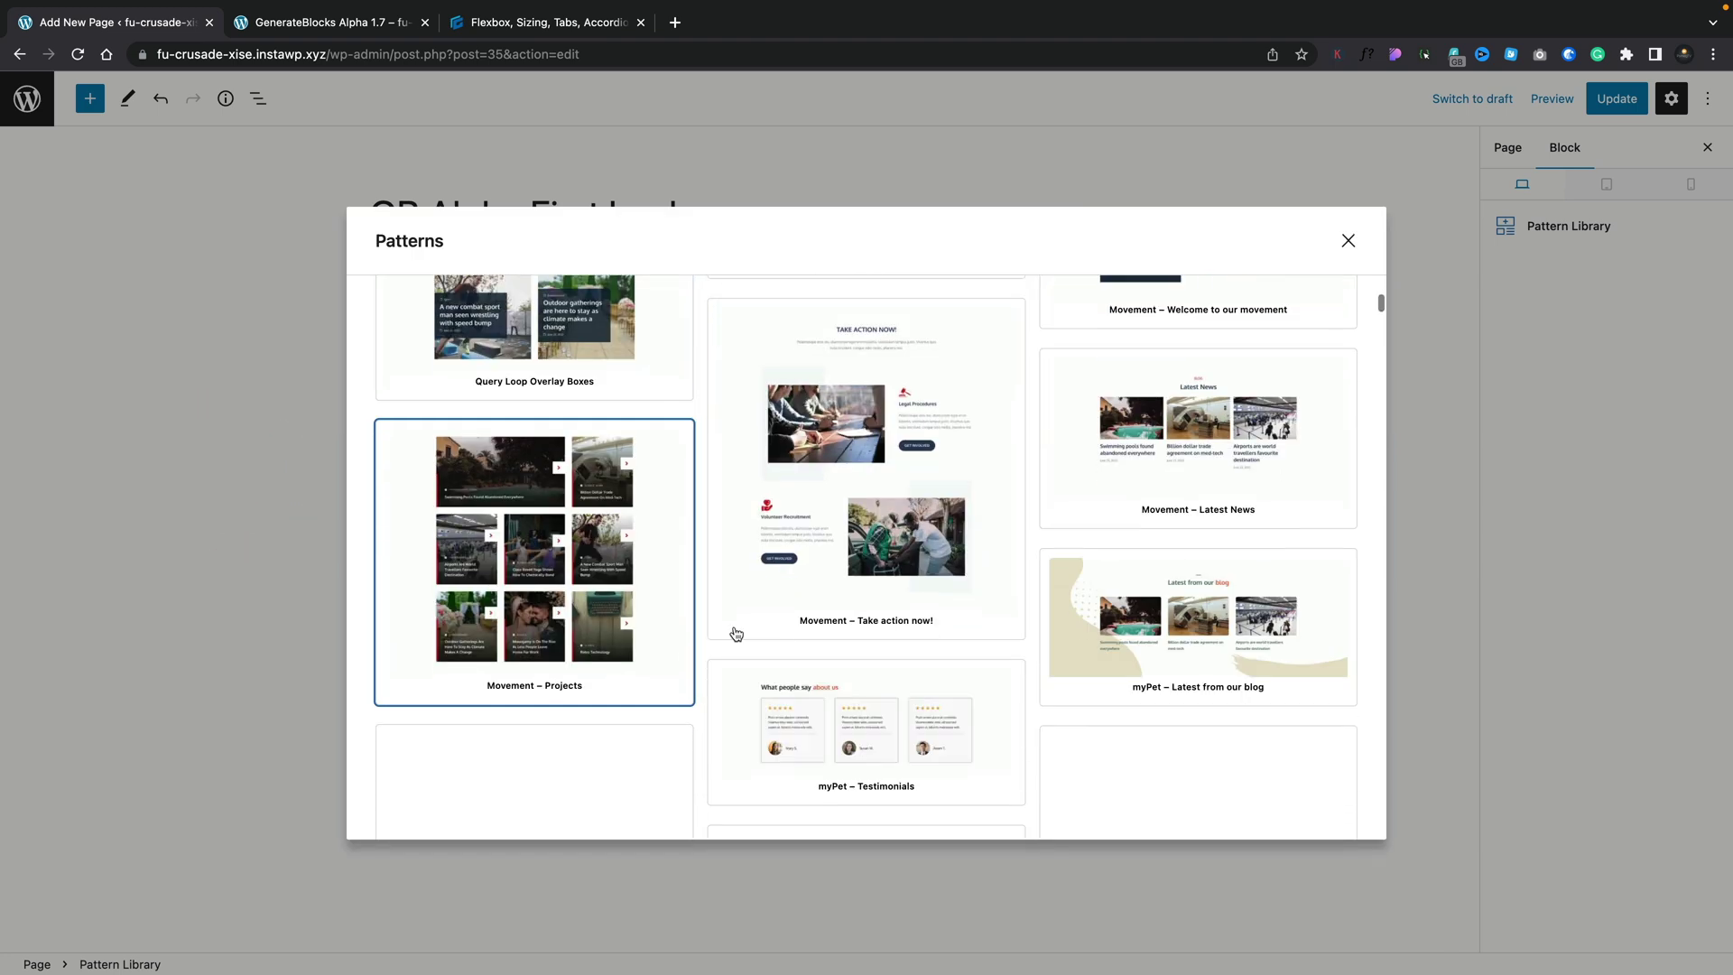
{"action": "left_click", "coordinate": [839, 499]}
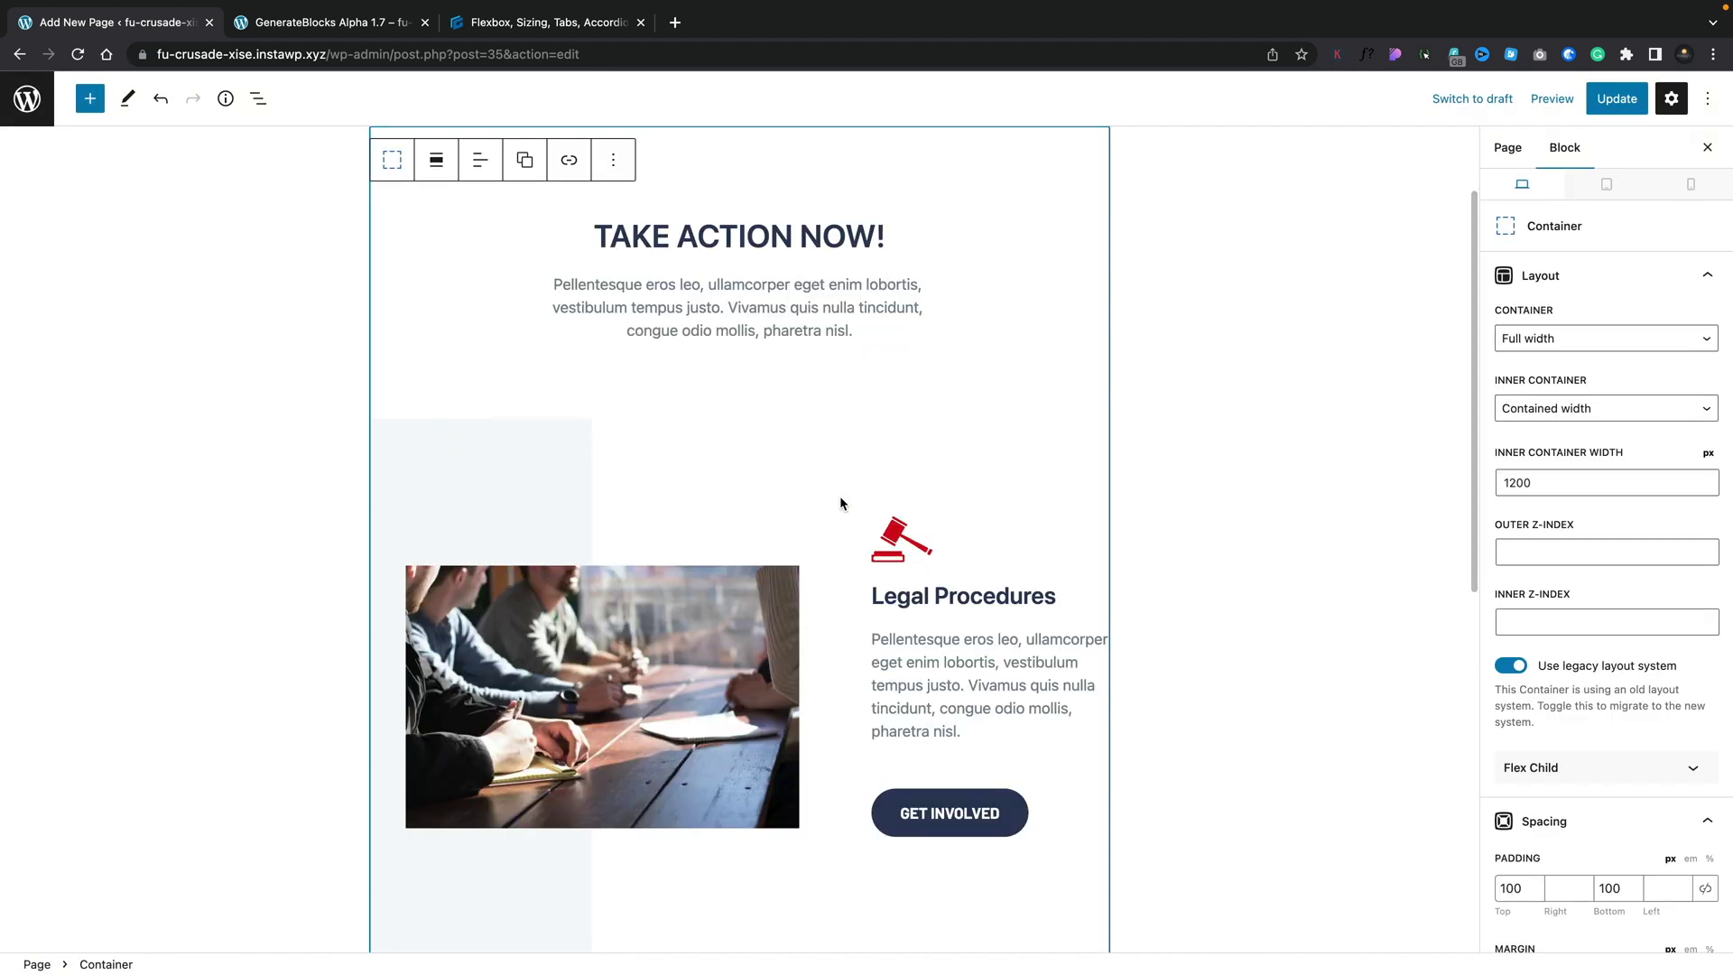
Step: Show List View with the pattern's Container expanded to its two headlines and two containers
{"action": "left_click", "coordinate": [258, 98]}
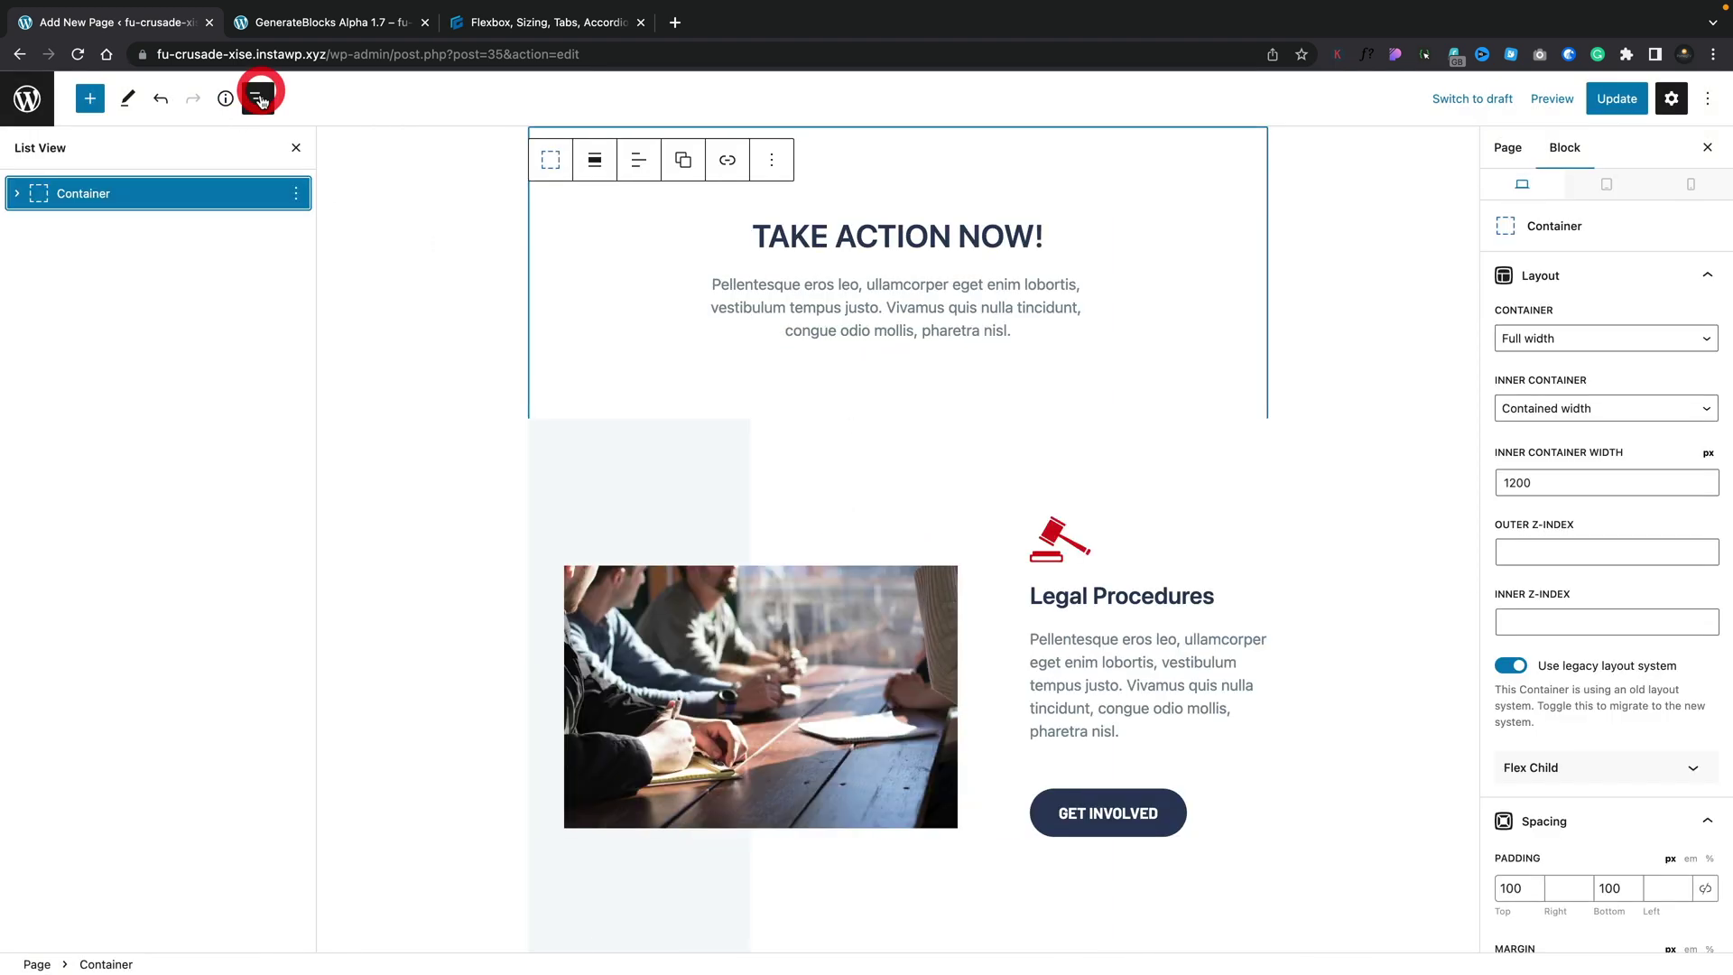
{"action": "left_click", "coordinate": [15, 194]}
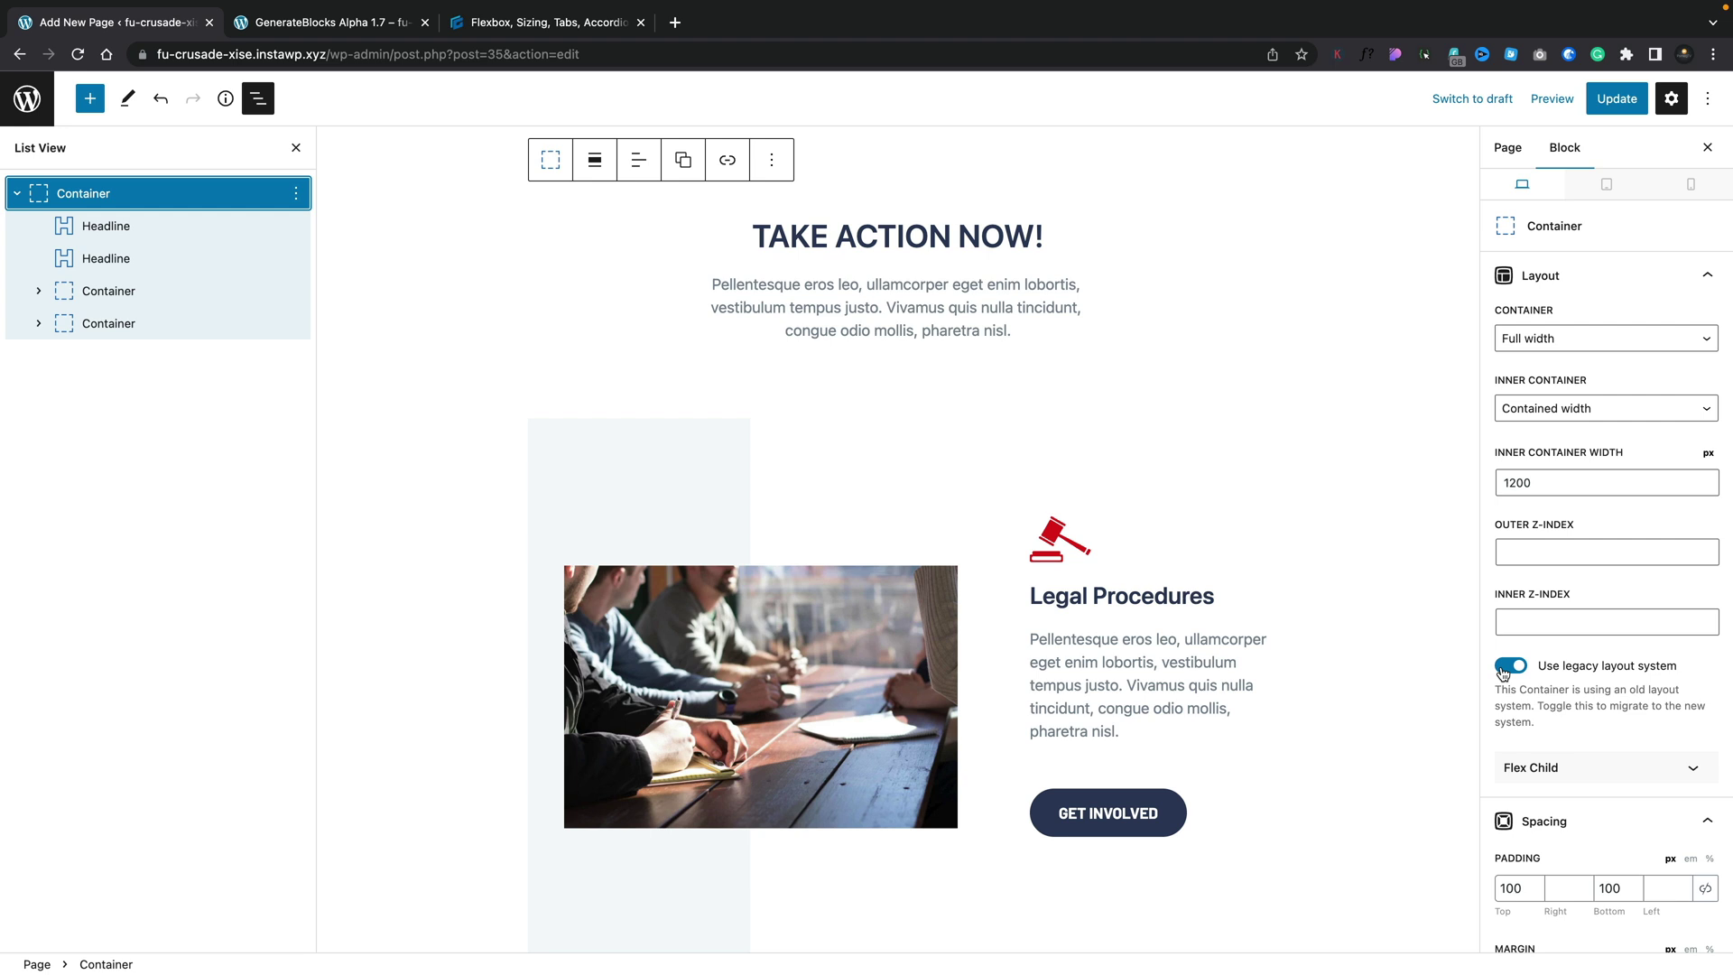
{"action": "left_click", "coordinate": [1505, 669]}
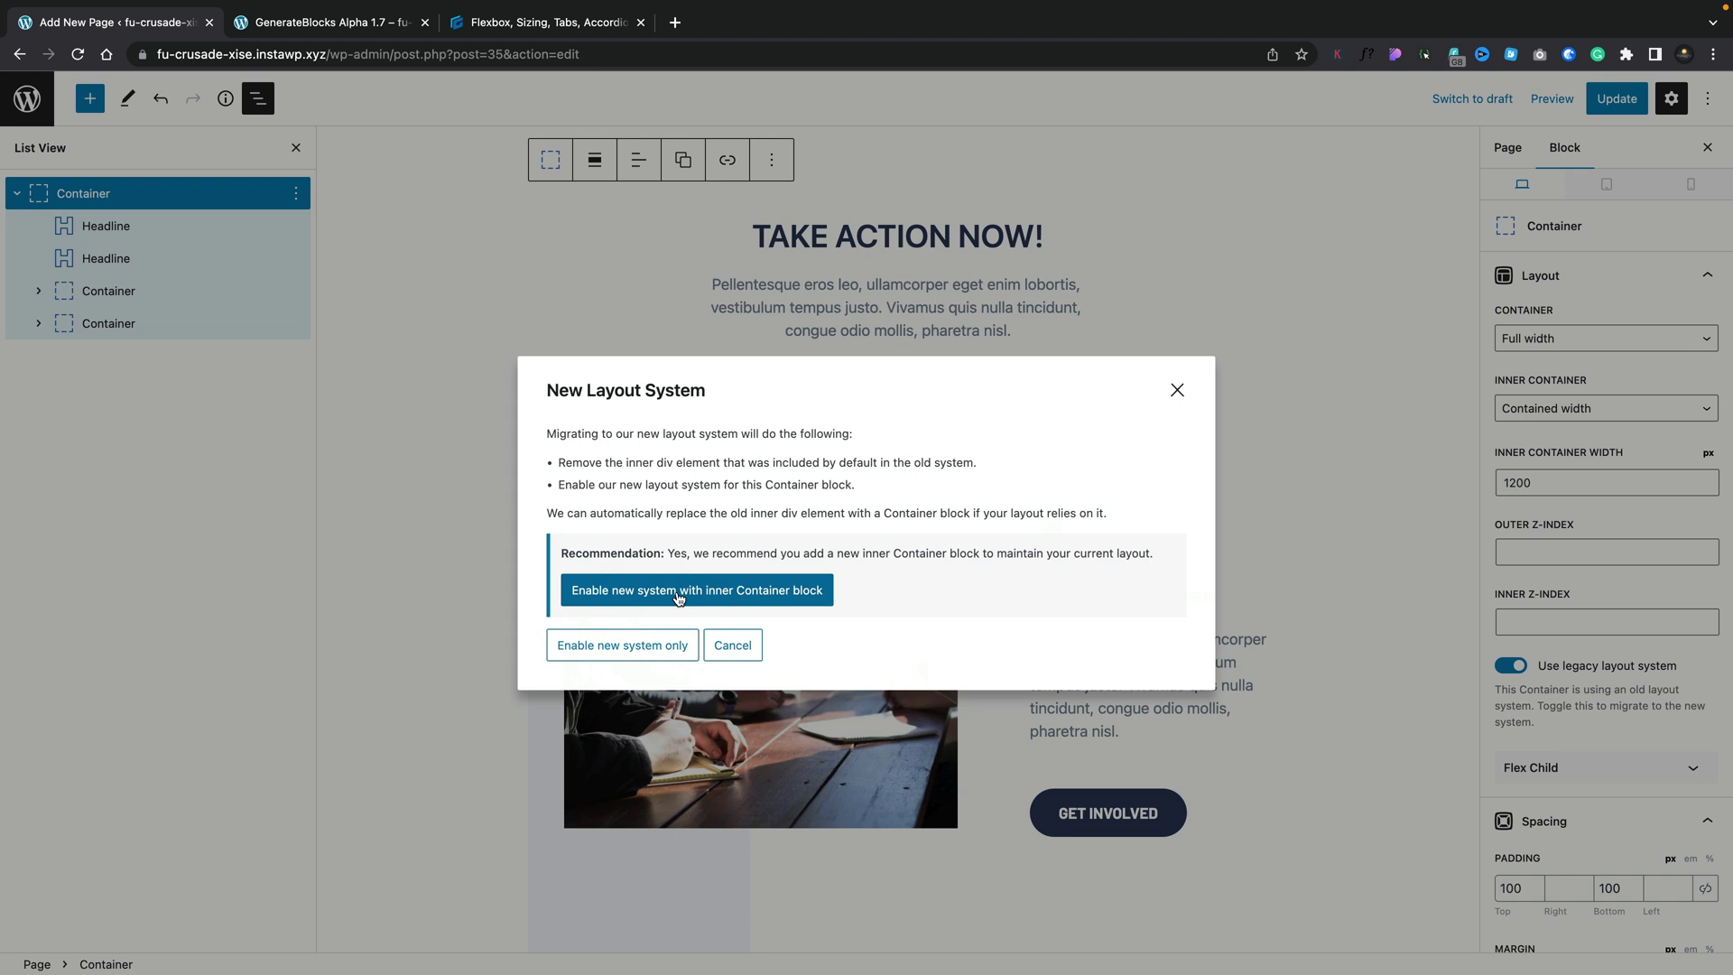
Step: Migrate the Container with 'Enable new system with inner Container block'
{"action": "left_click", "coordinate": [678, 591]}
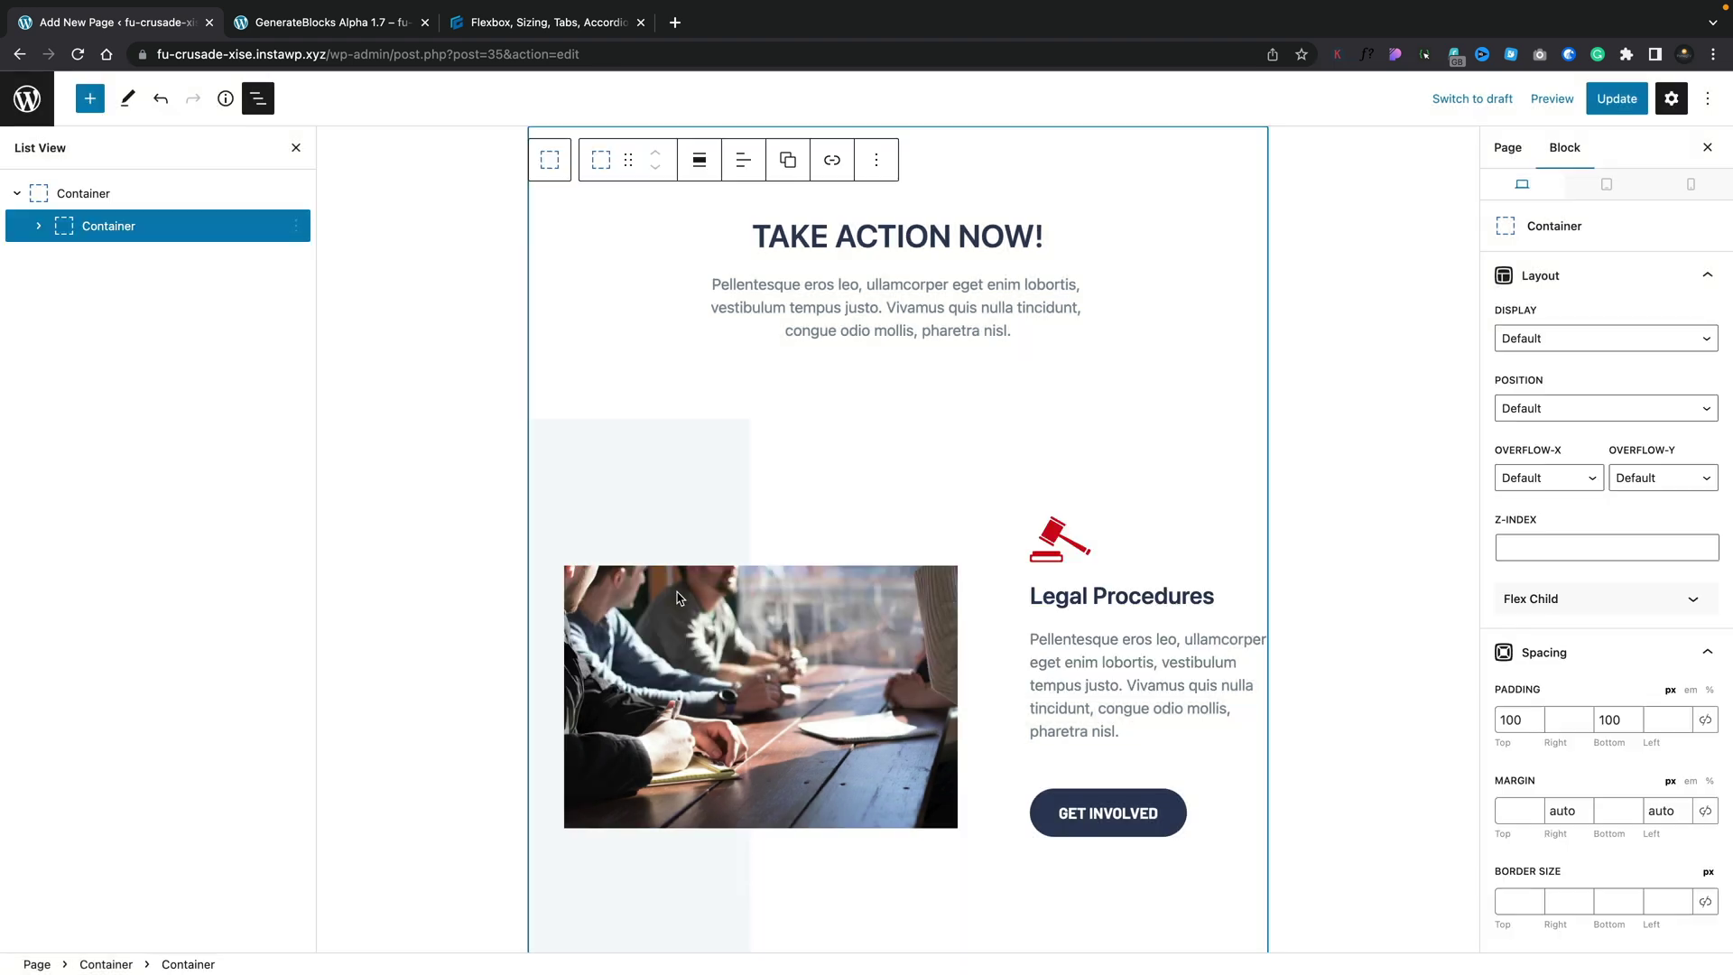
Step: Set the outer Container's display to Flex, then select the added inner Container
{"action": "left_click", "coordinate": [38, 227]}
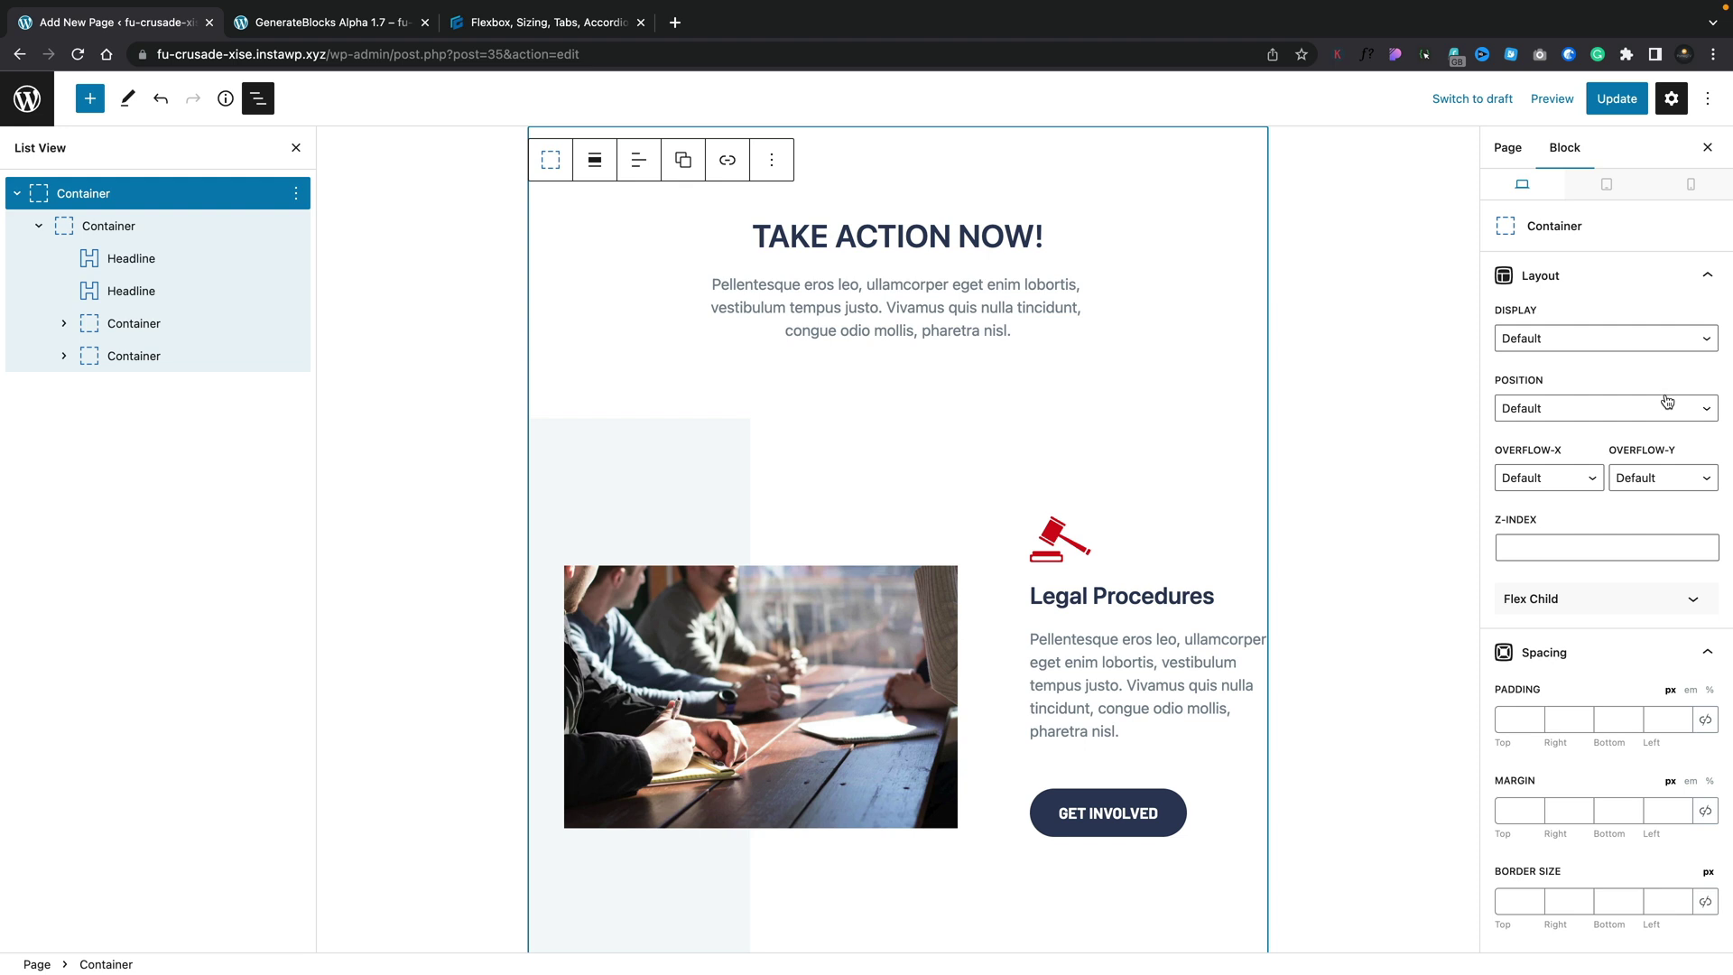
{"action": "left_click", "coordinate": [1631, 350]}
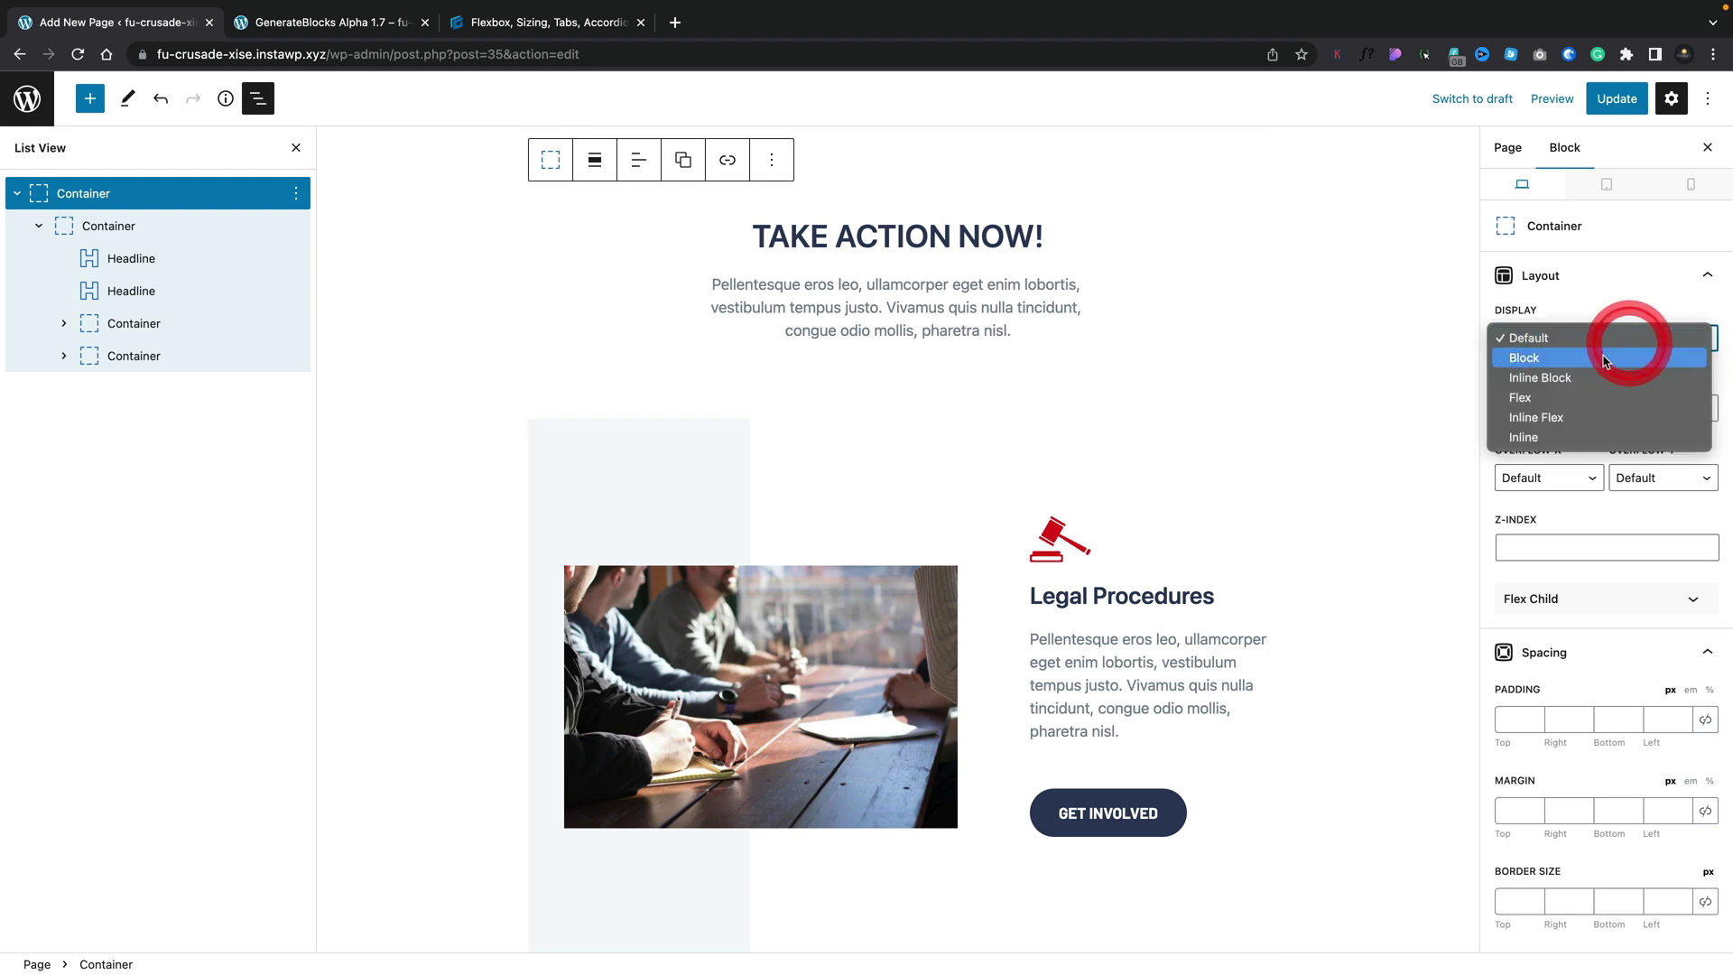
{"action": "left_click", "coordinate": [1567, 403]}
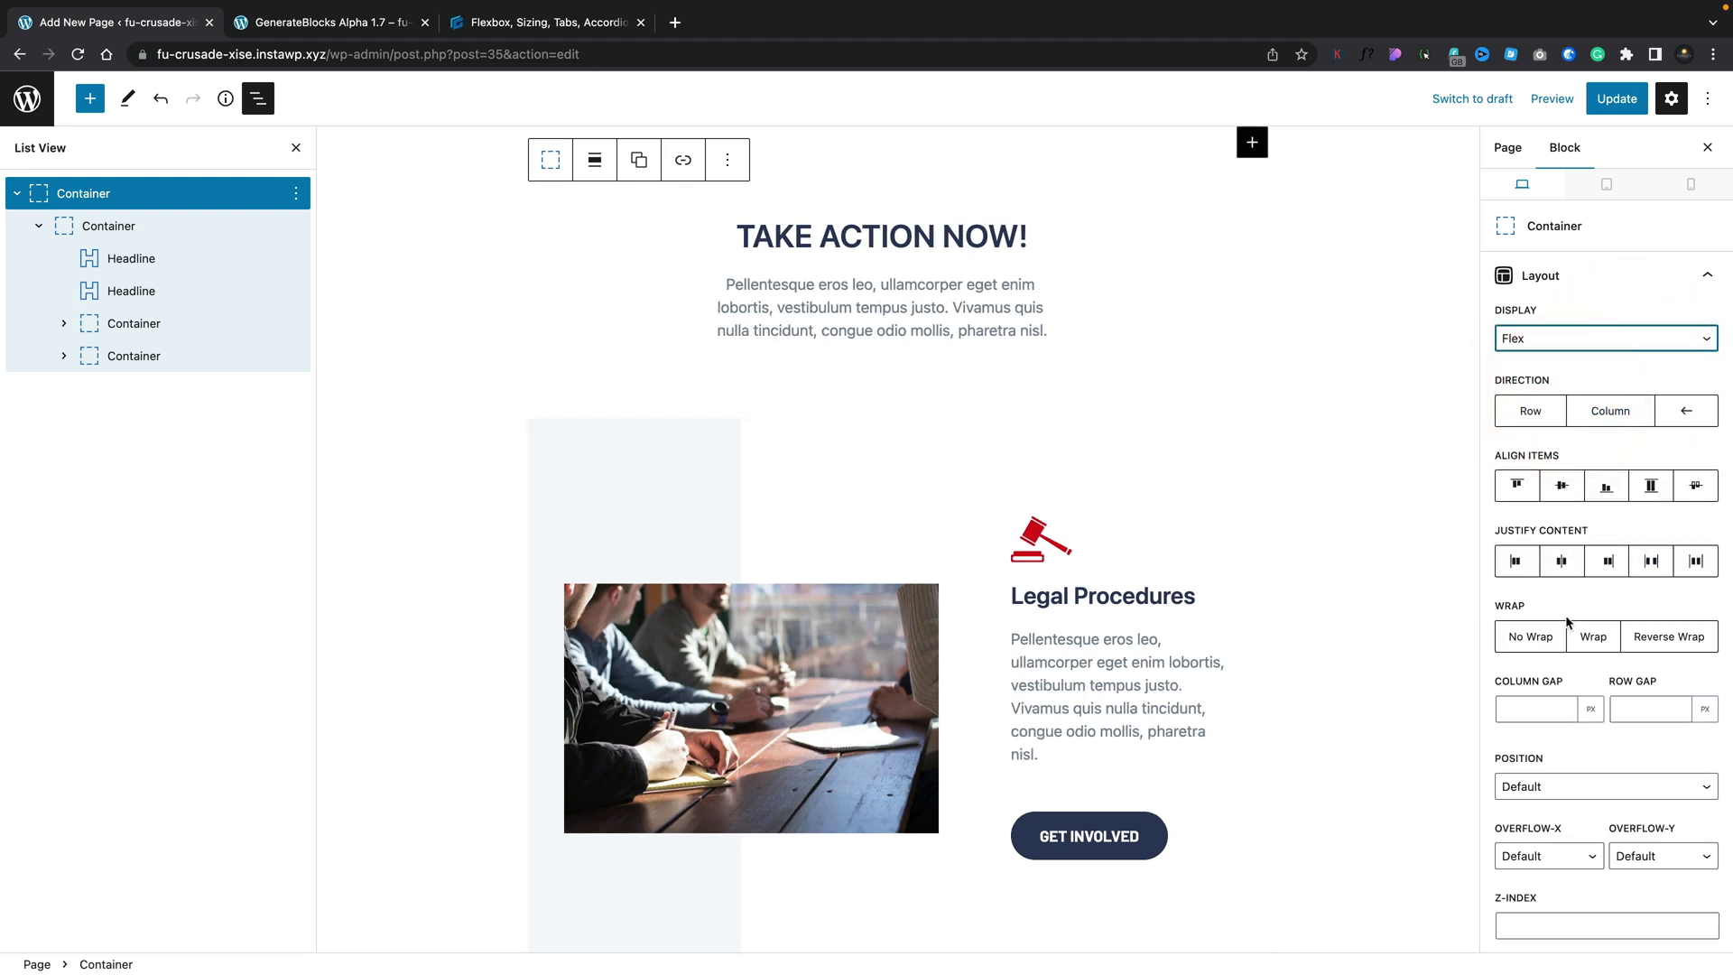
{"action": "left_click", "coordinate": [111, 226]}
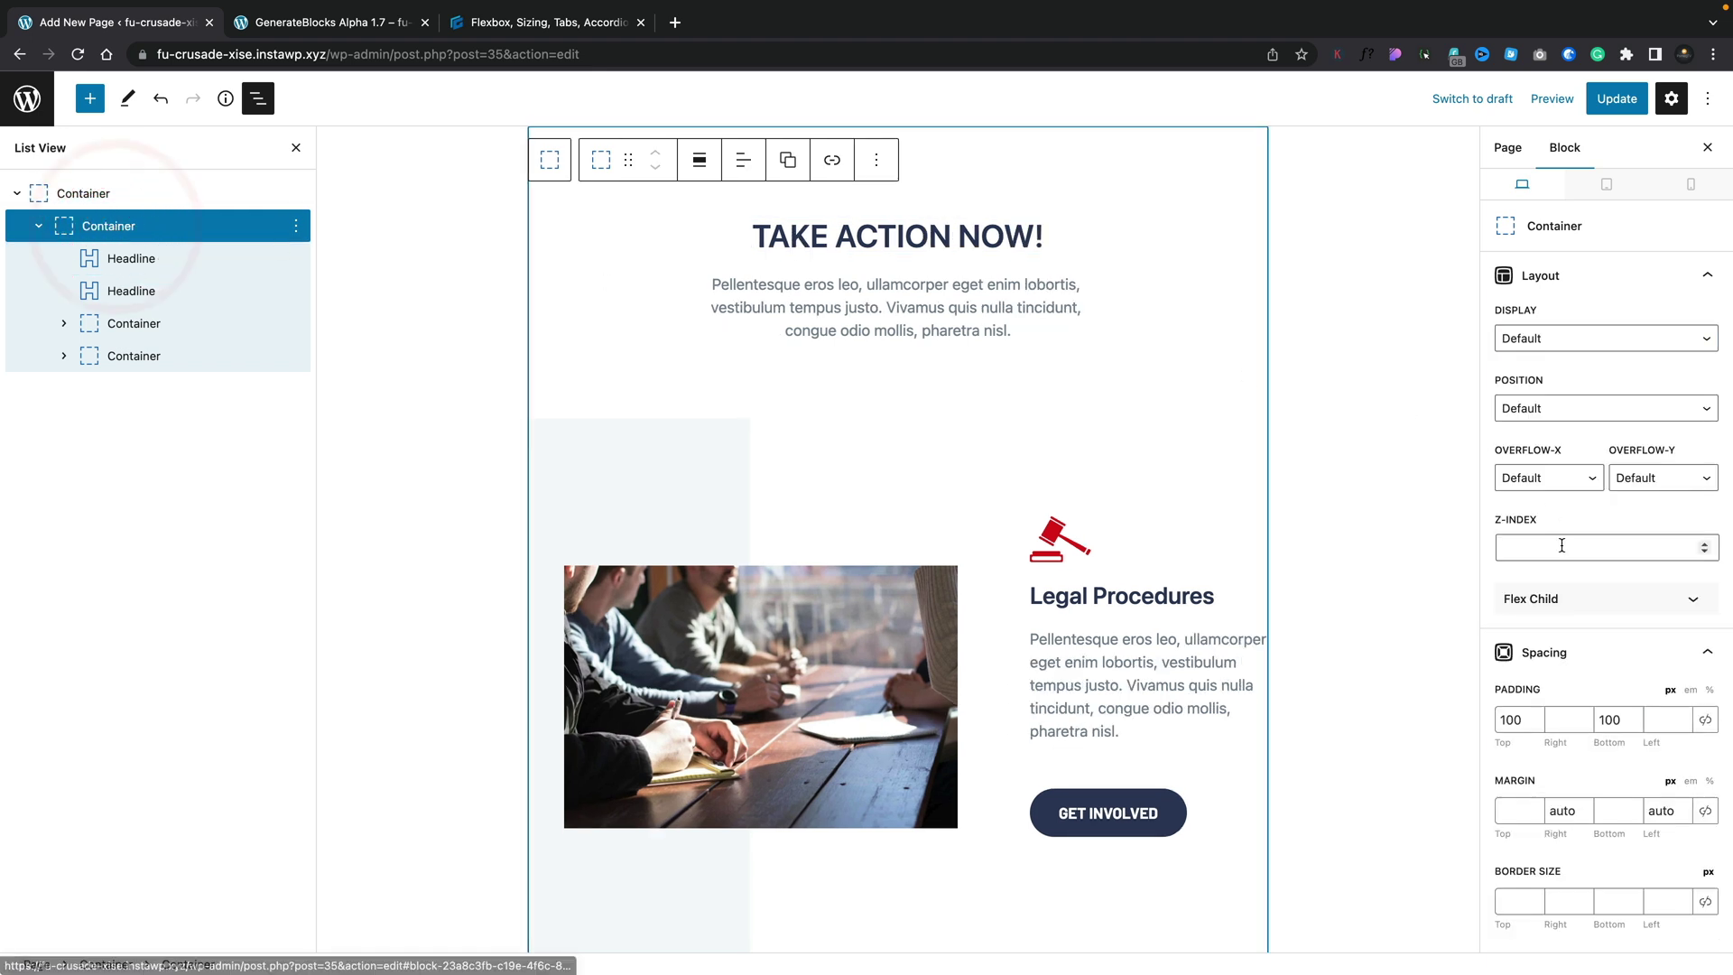
Step: Give the inner Container flex display in an unreversed column, then select the Legal Procedures headline
{"action": "left_click", "coordinate": [1592, 341]}
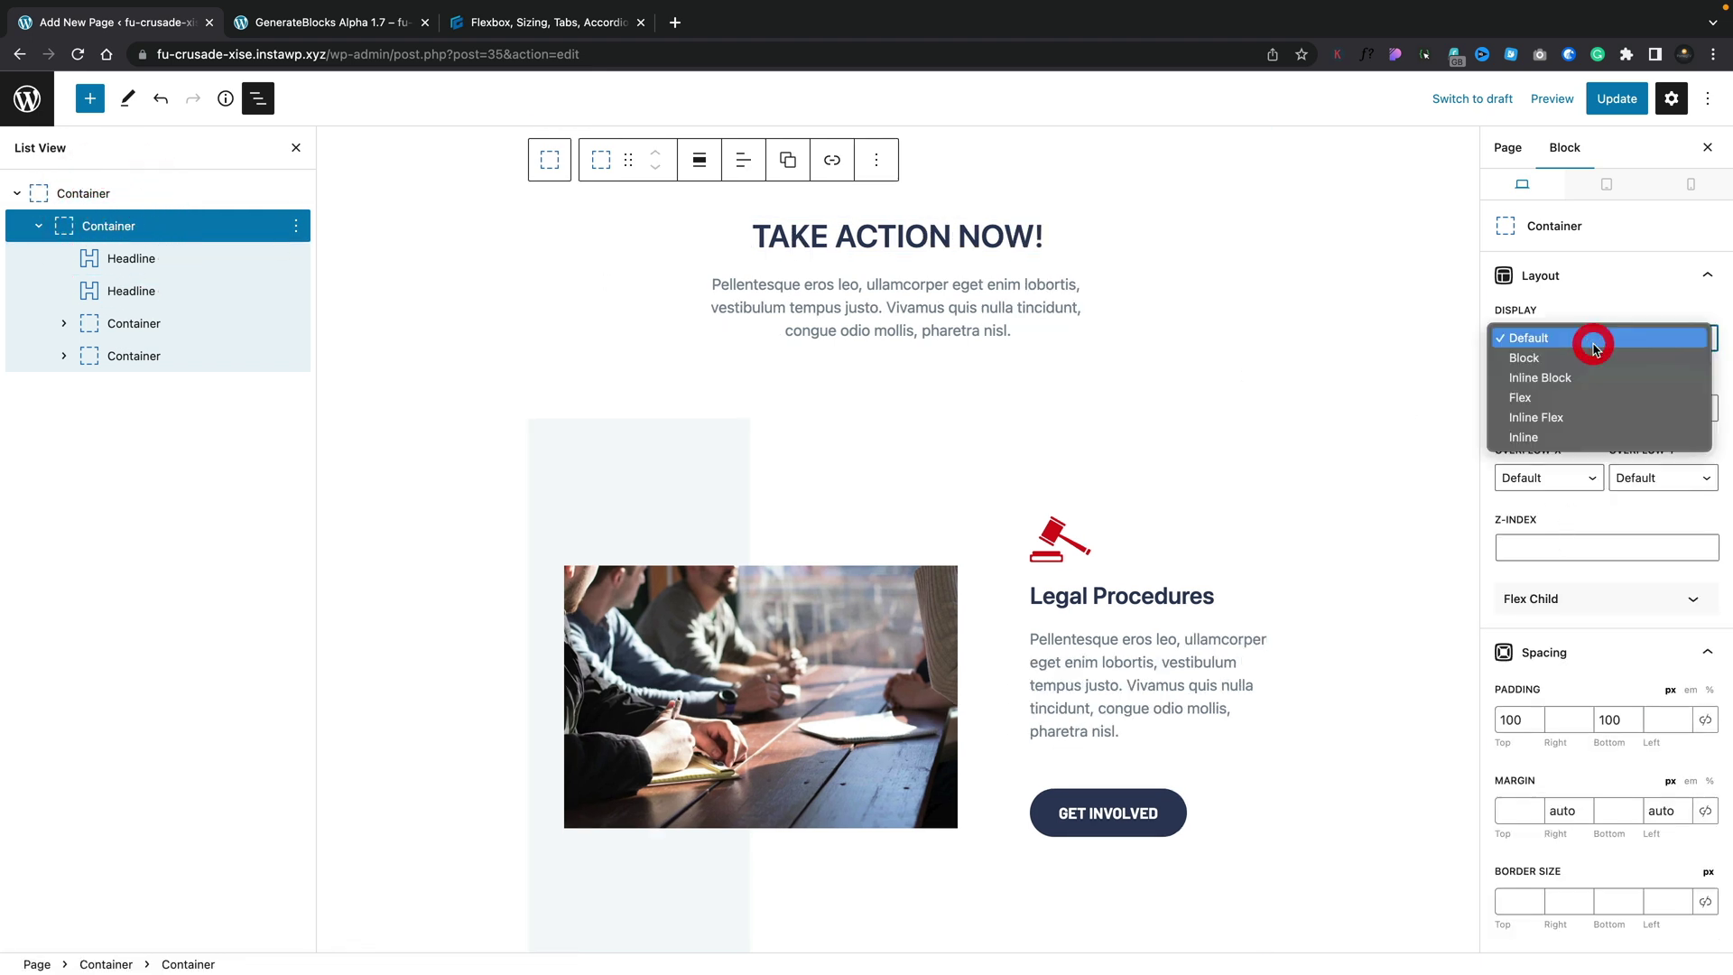
{"action": "left_click", "coordinate": [1579, 395]}
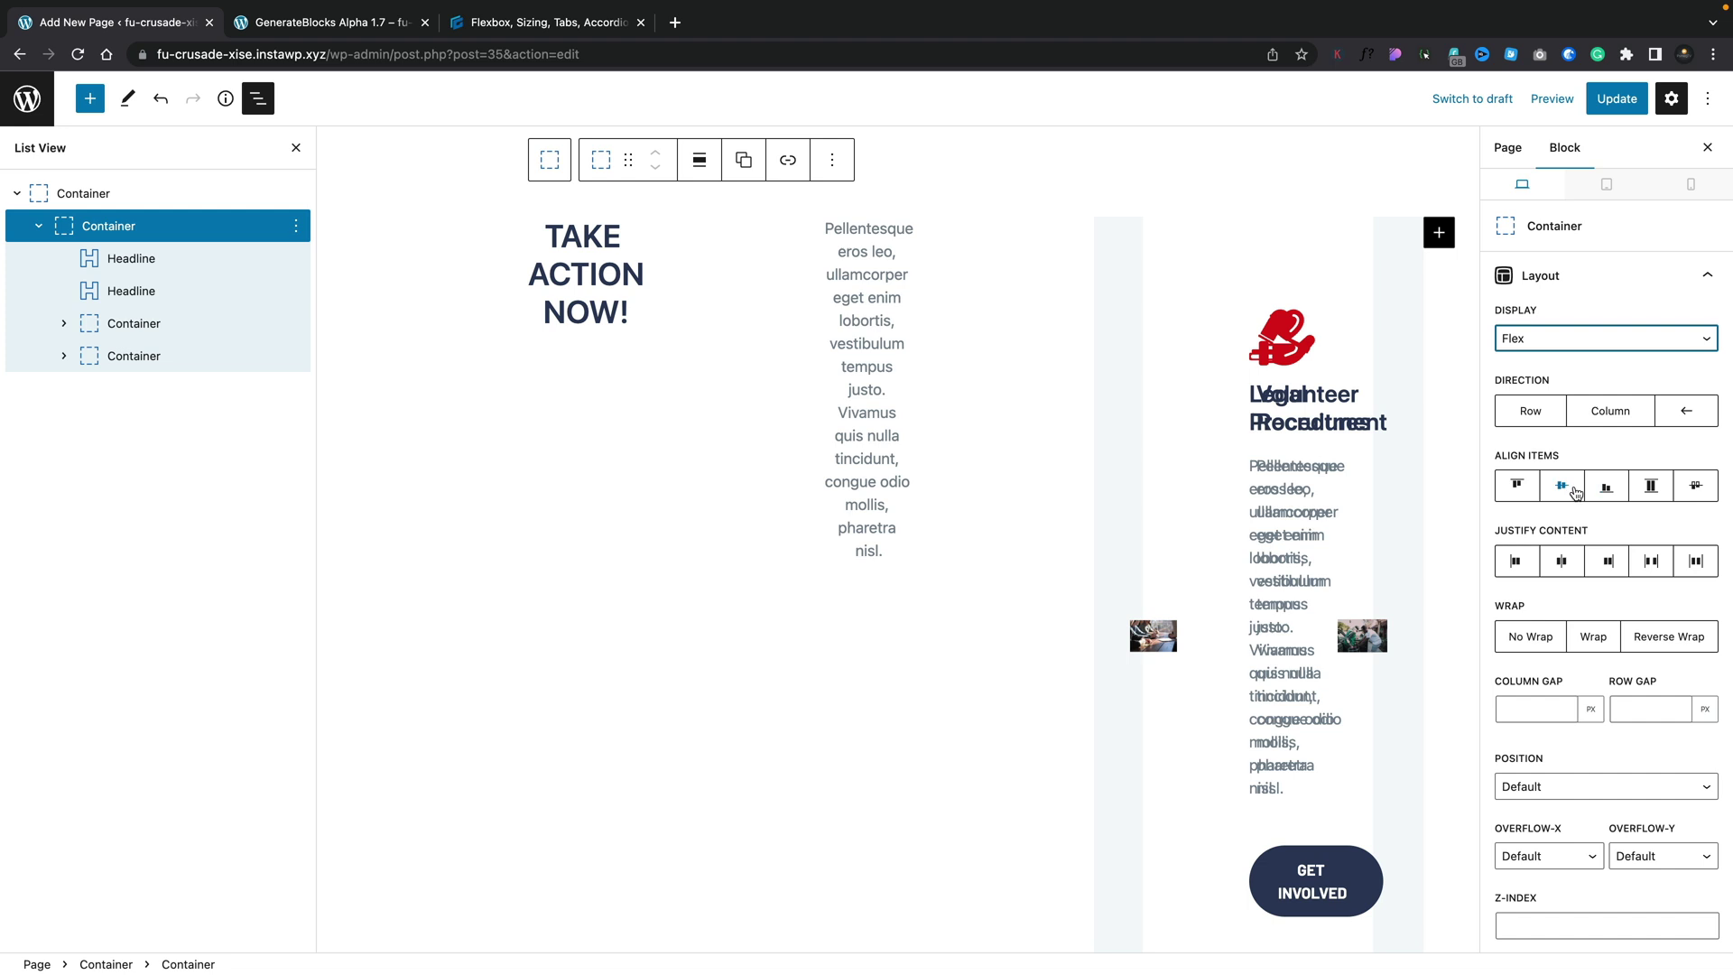
{"action": "left_click", "coordinate": [1539, 410]}
{"action": "left_click", "coordinate": [1615, 411]}
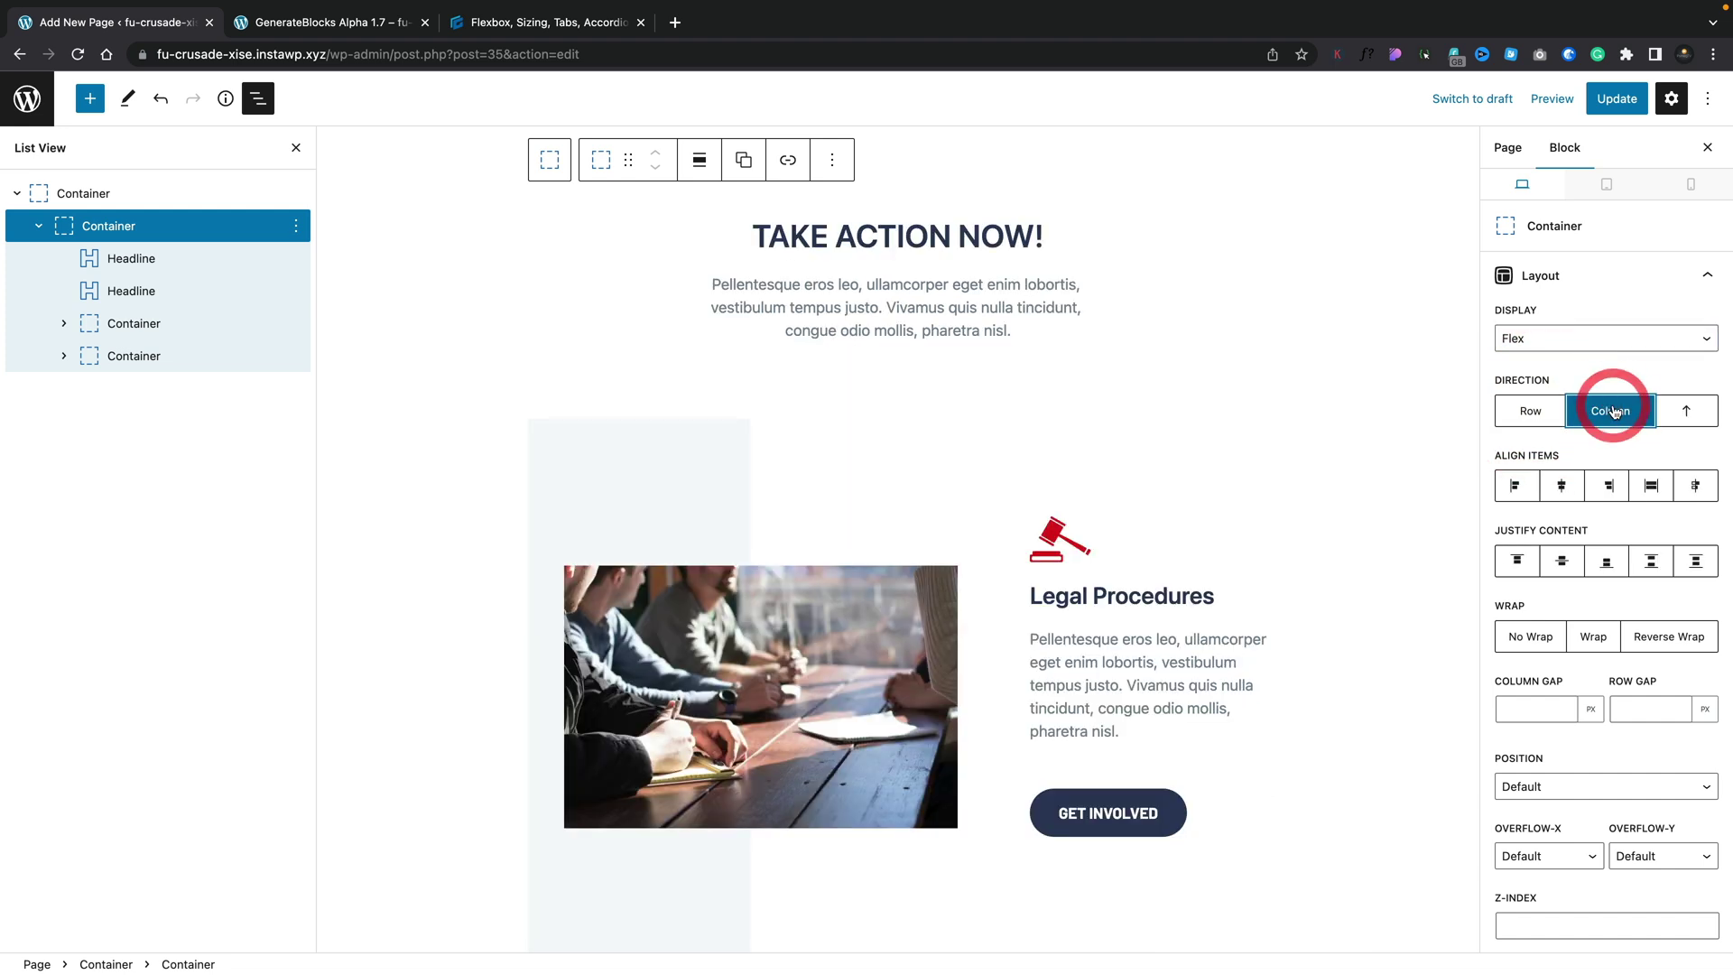
{"action": "left_click", "coordinate": [1679, 411]}
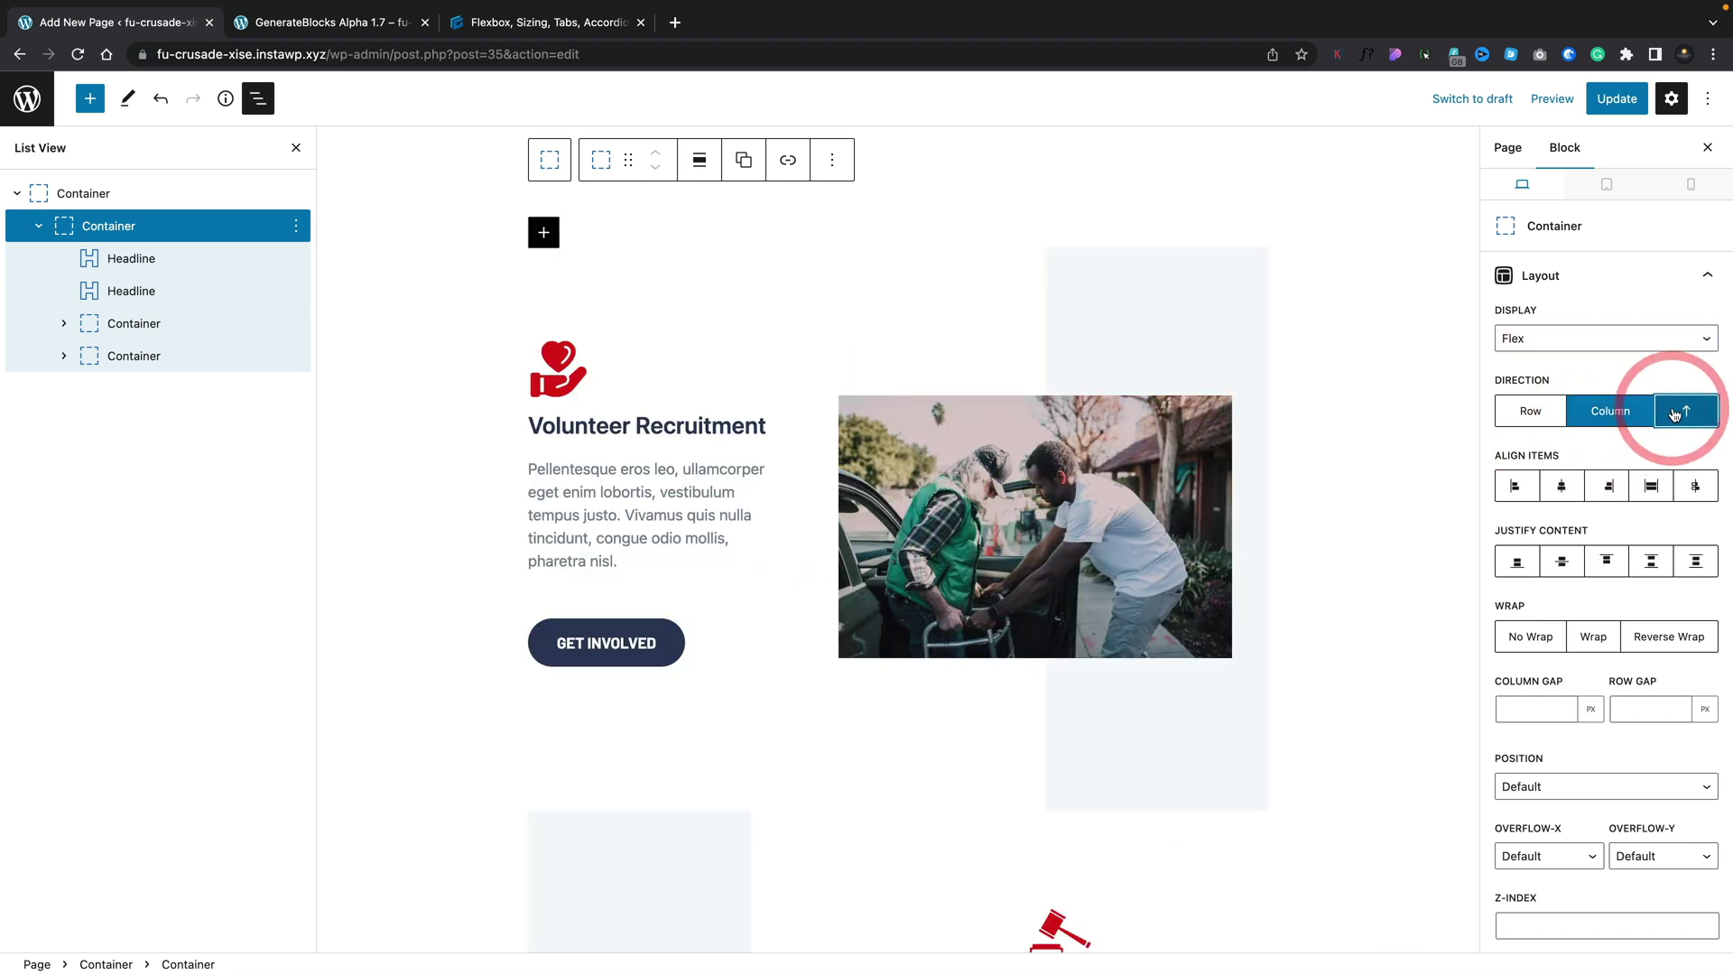
{"action": "left_click", "coordinate": [1677, 413]}
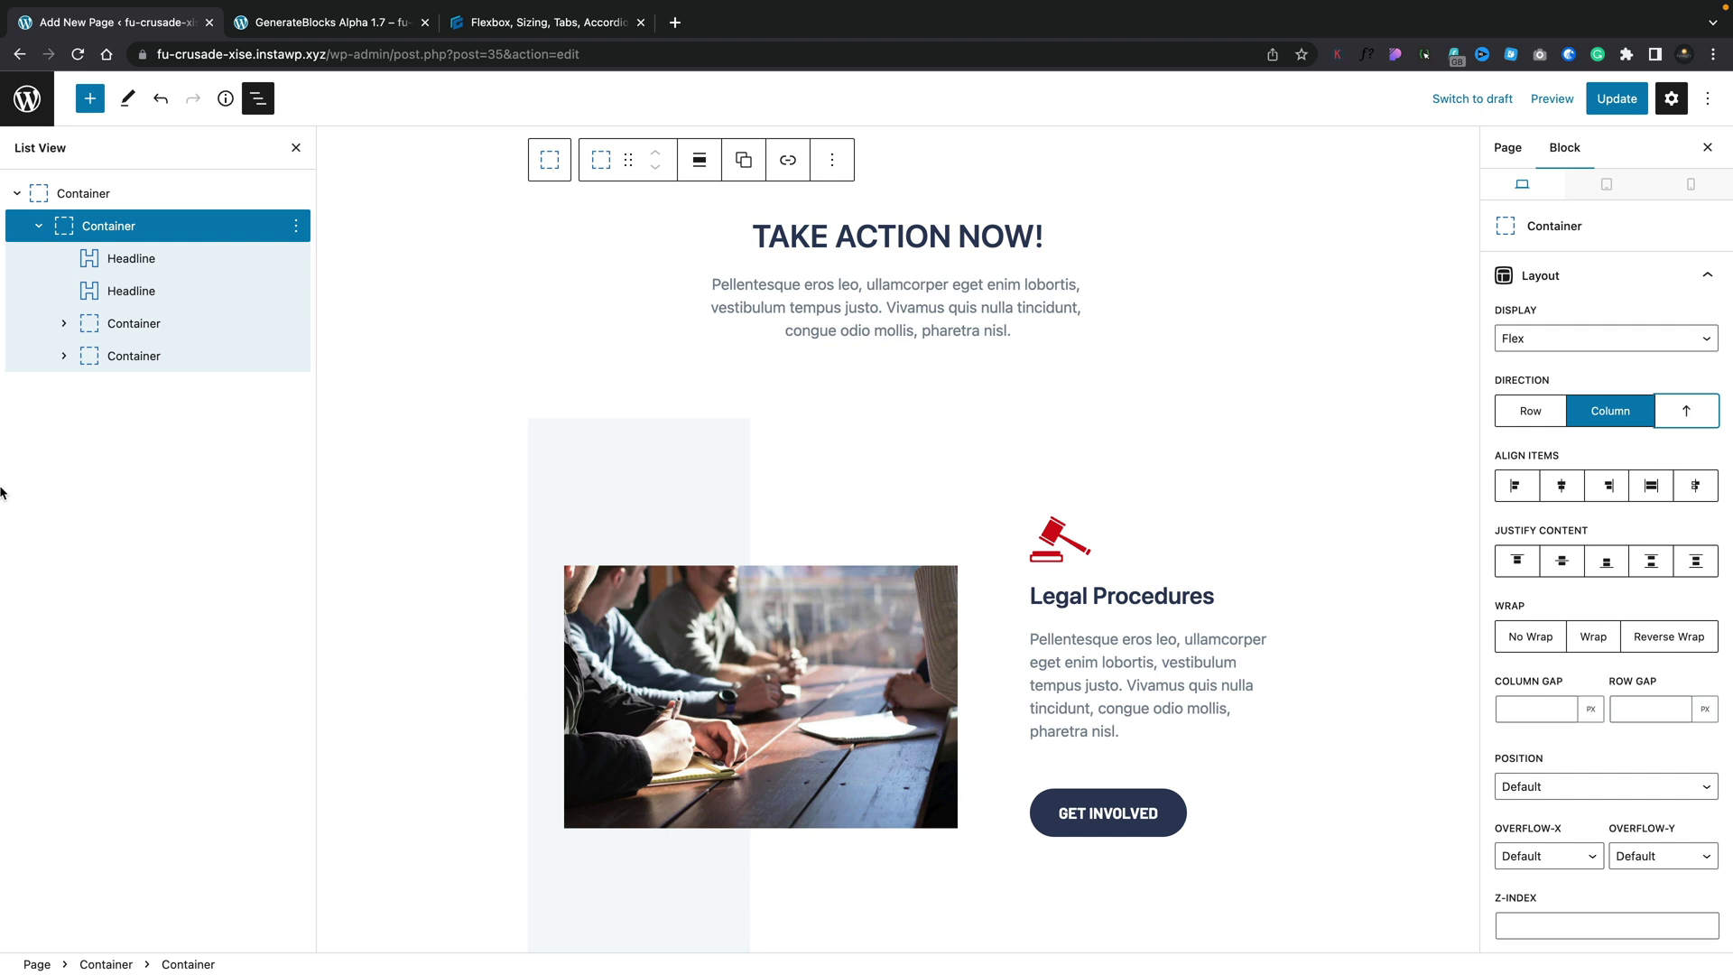
{"action": "left_click", "coordinate": [1105, 593]}
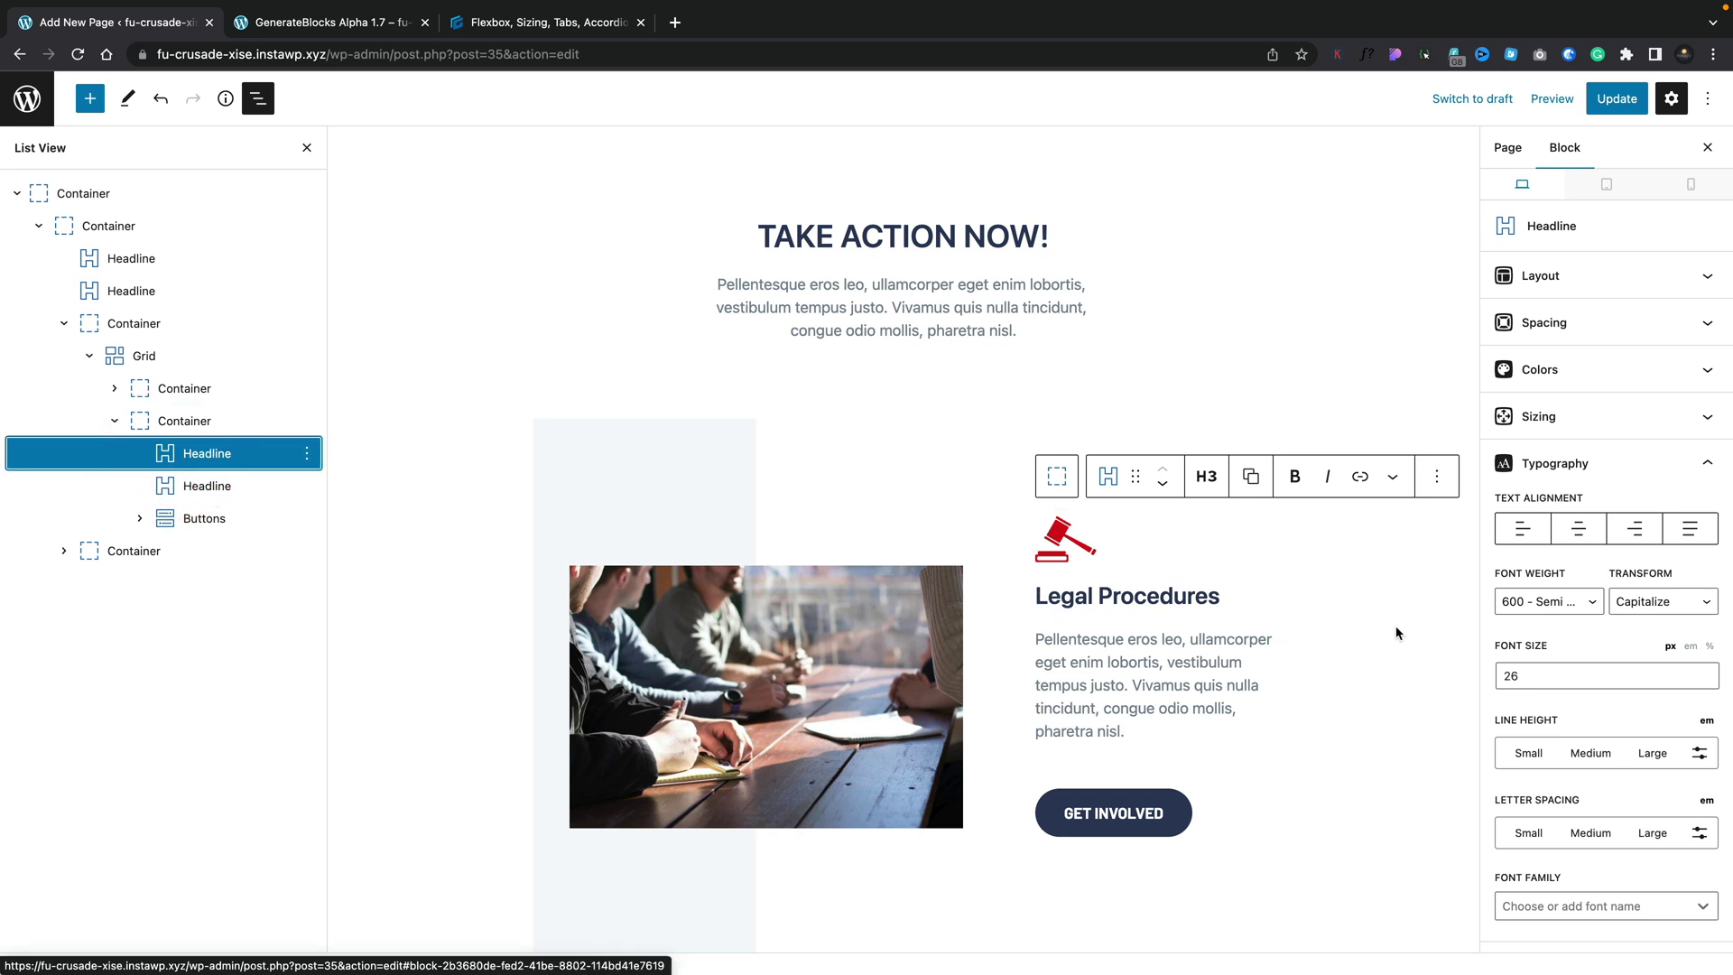
Step: Give the Legal Procedures headline flex display in an unreversed row, with the gavel icon left of the text
{"action": "left_click", "coordinate": [1635, 280]}
{"action": "left_click", "coordinate": [1598, 339]}
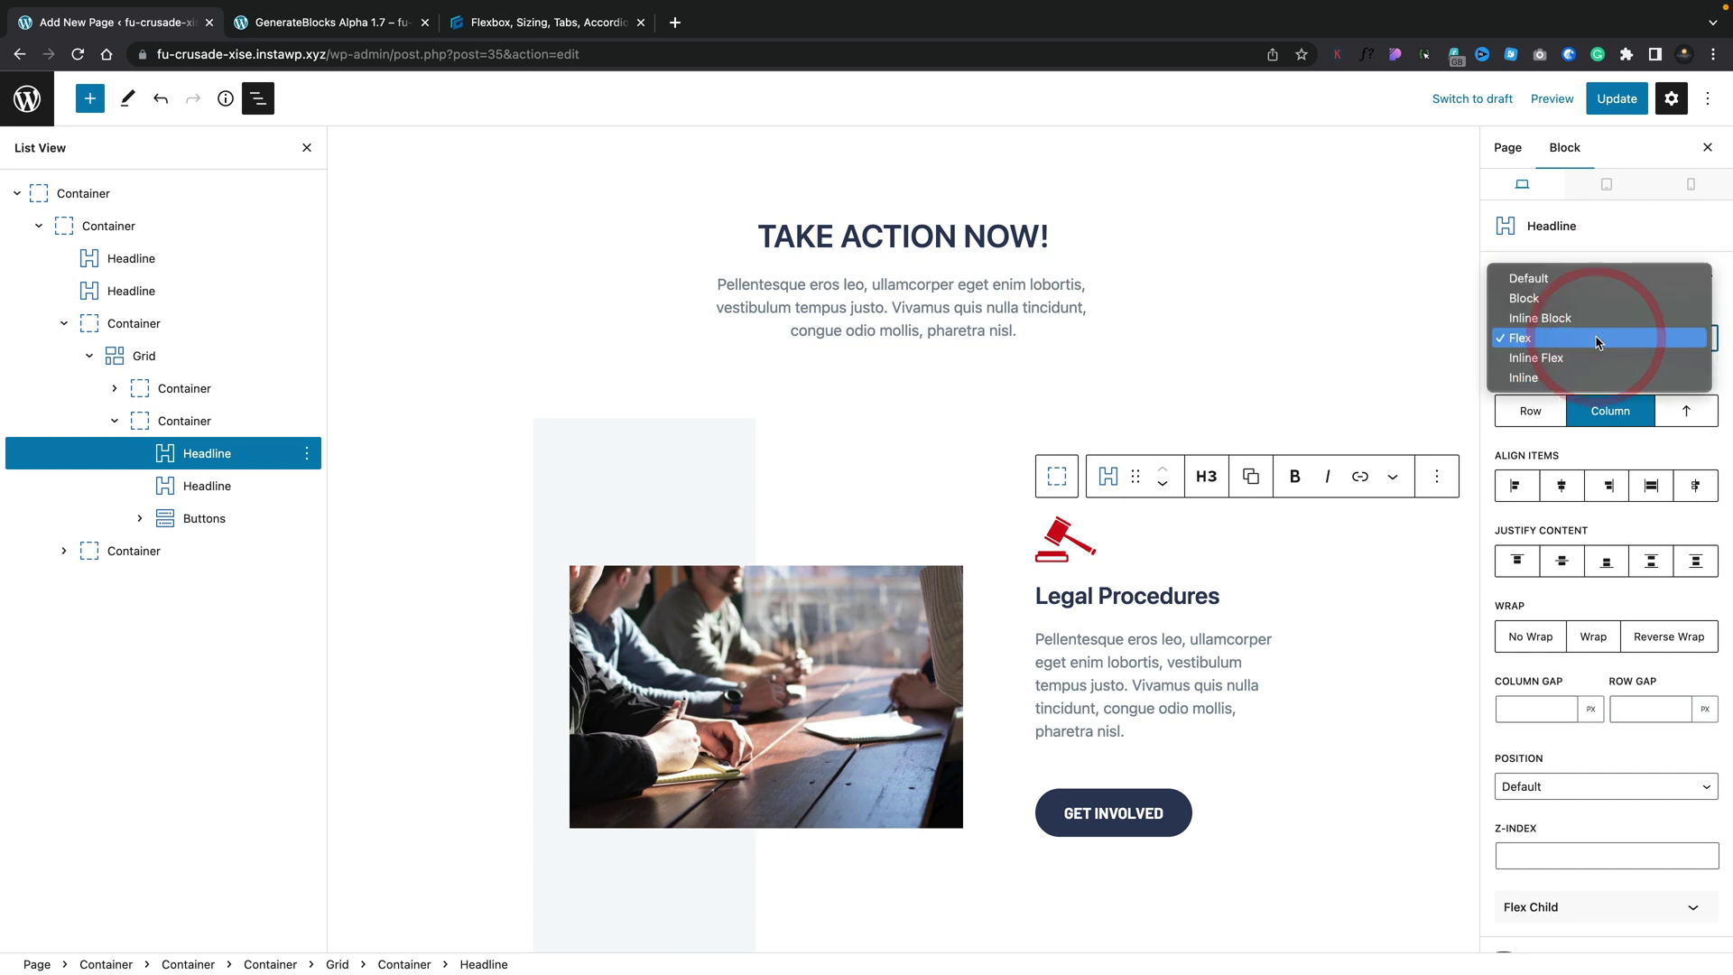
{"action": "left_click", "coordinate": [1598, 339]}
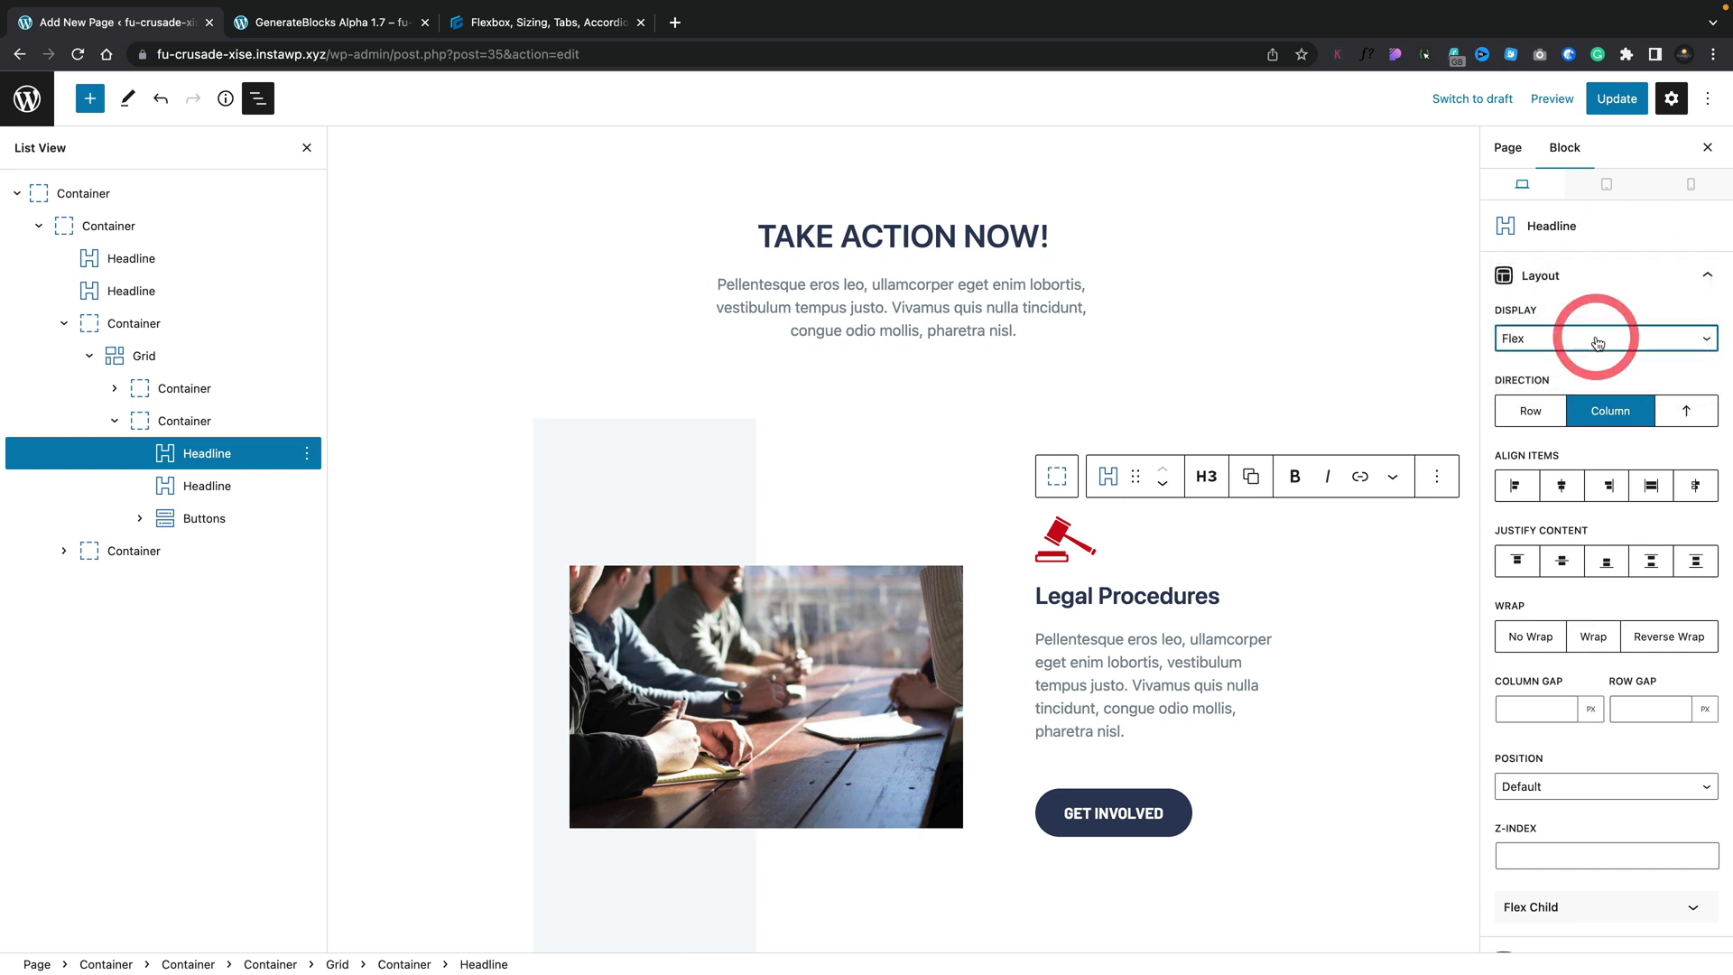
{"action": "left_click", "coordinate": [1531, 414]}
{"action": "left_click", "coordinate": [1615, 411]}
{"action": "left_click", "coordinate": [1686, 410]}
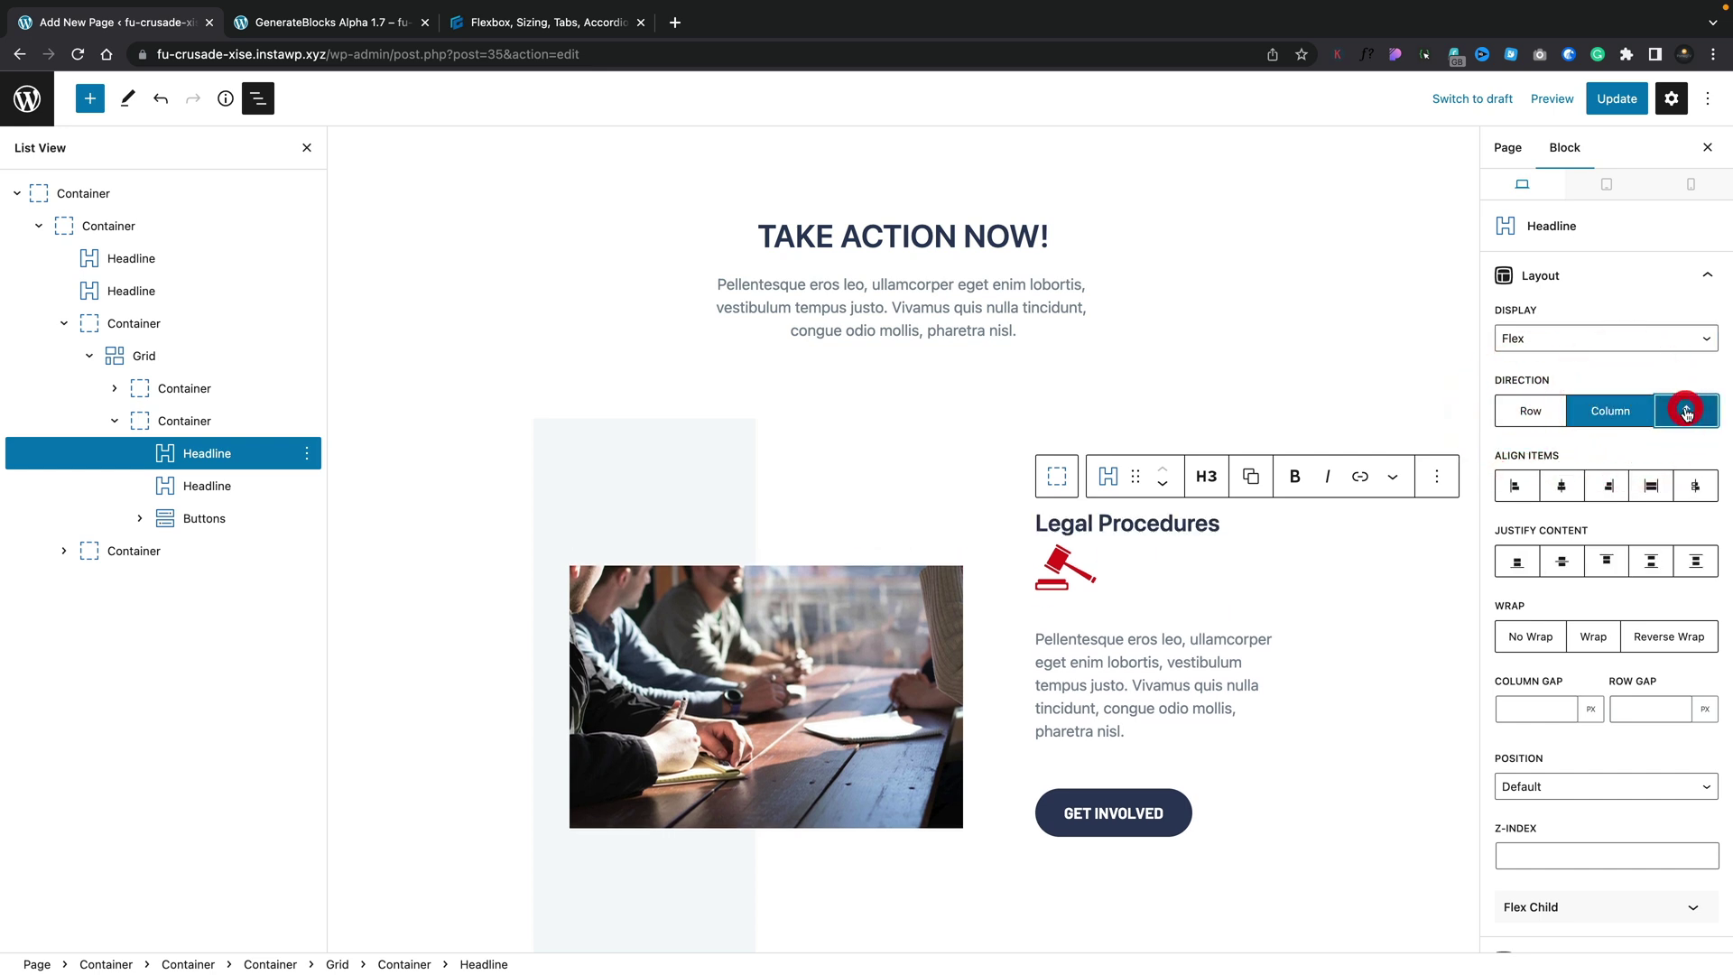
{"action": "left_click", "coordinate": [1530, 411]}
{"action": "left_click", "coordinate": [1680, 414]}
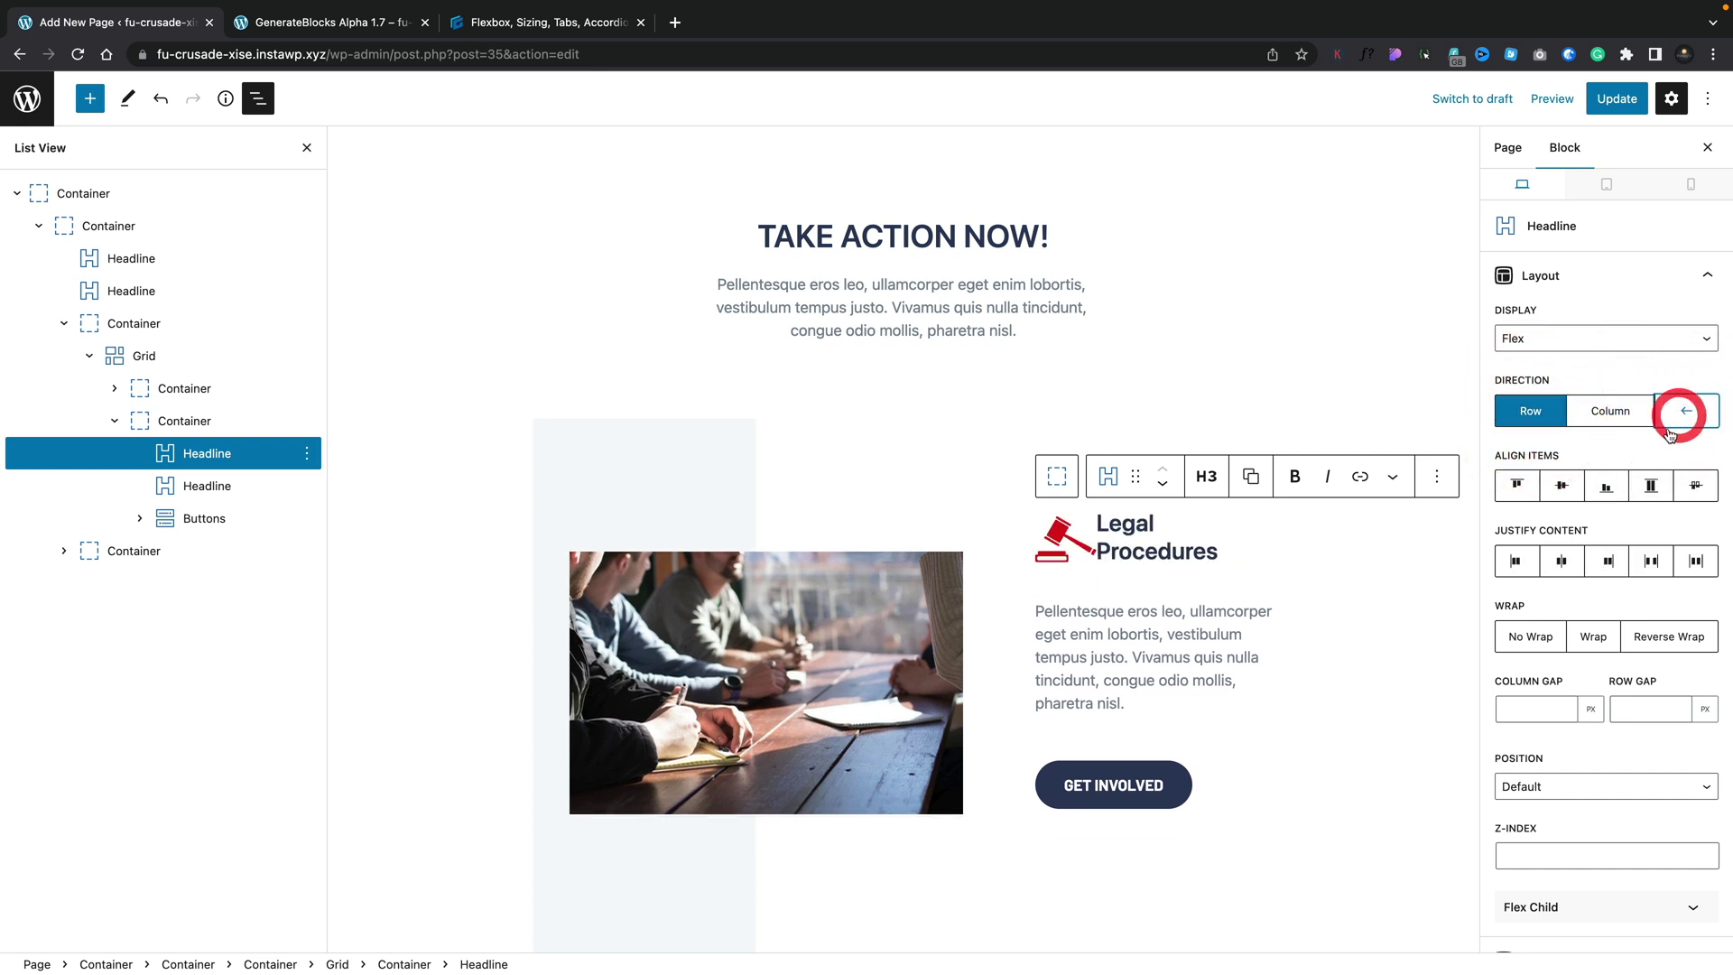